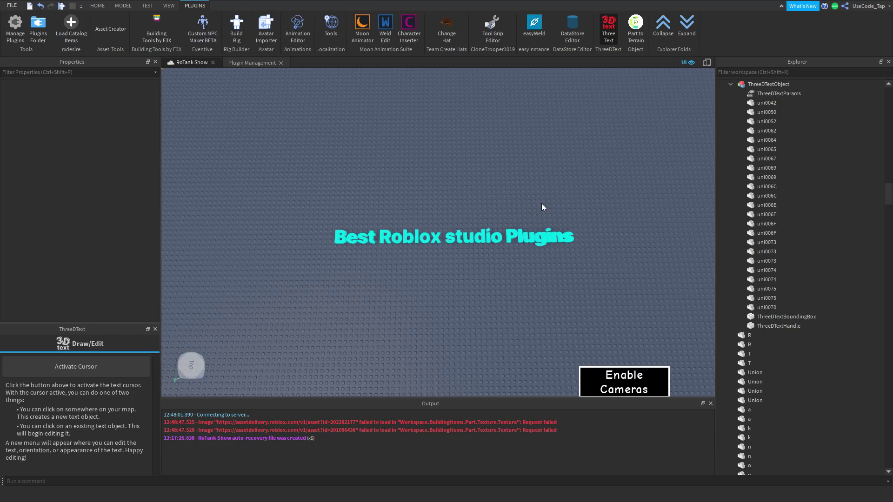
# - Examine the existing "Best Roblox studio Plugins" 3D text on the baseplate from several viewpoints
pyautogui.press('w')
pyautogui.moveTo(543, 202); pyautogui.dragTo(543, 202, button='right')
pyautogui.press('s')
pyautogui.press('w')
pyautogui.press('s')
pyautogui.press('d')
pyautogui.click(440, 251)
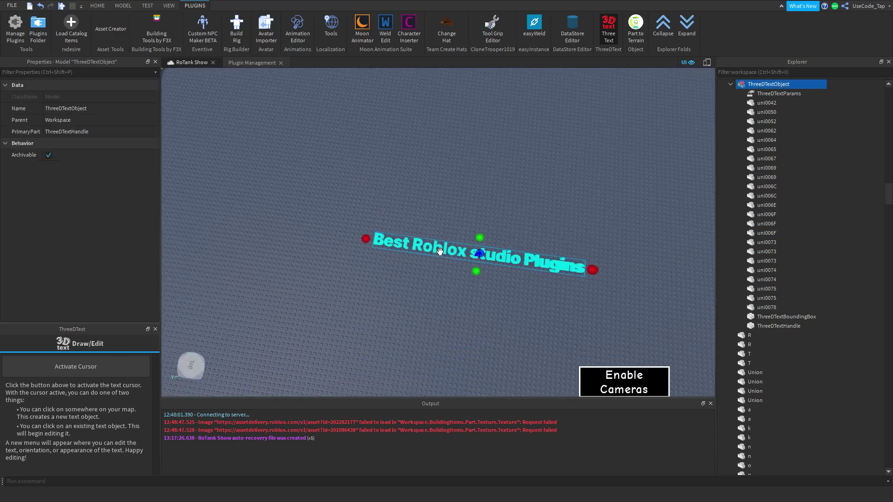
pyautogui.click(560, 251)
pyautogui.press('w')
pyautogui.moveTo(560, 251); pyautogui.dragTo(560, 251, button='right')
pyautogui.press('s')
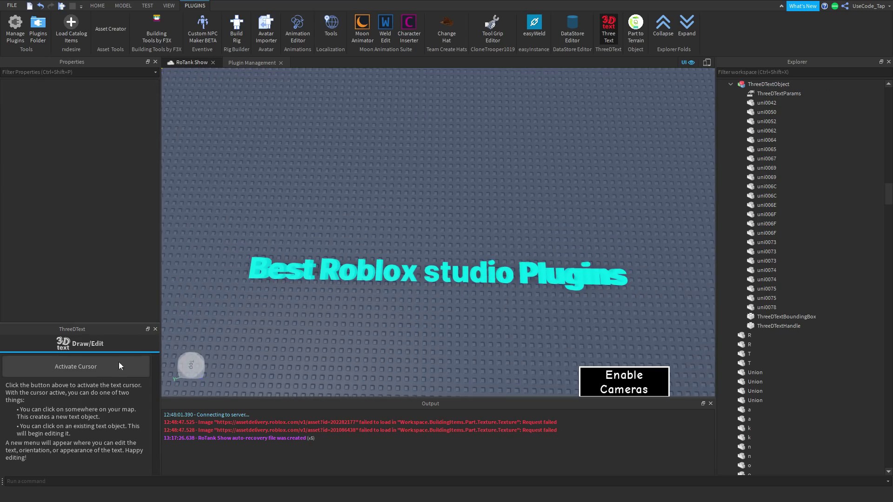
pyautogui.moveTo(341, 230); pyautogui.dragTo(341, 229, button='right')
pyautogui.press('s')
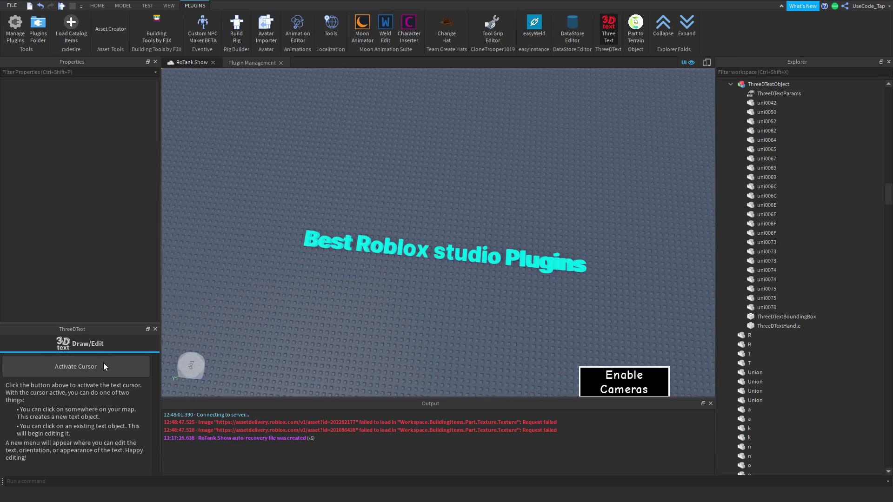
# - Place a new 3D text object on the baseplate just above the "Best Roblox studio Plugins" text
pyautogui.click(101, 366)
pyautogui.moveTo(342, 279); pyautogui.dragTo(342, 279, button='right')
pyautogui.press('s')
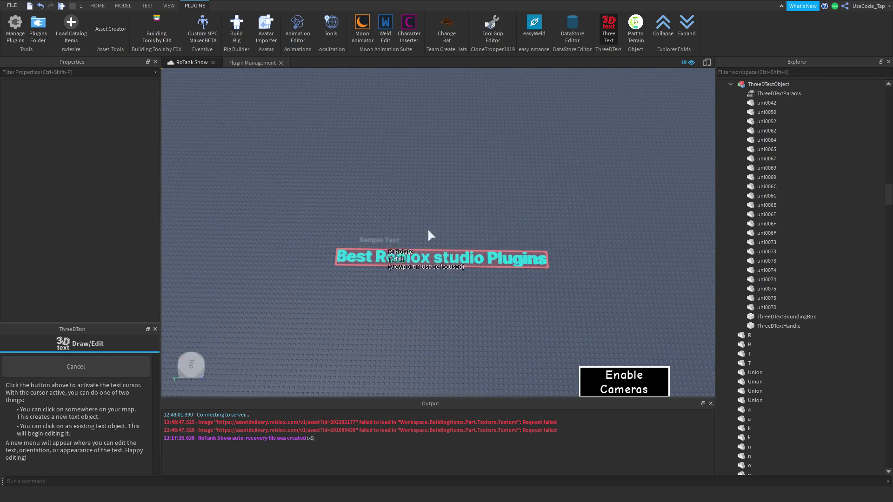
pyautogui.scroll(2, 475, 172)
pyautogui.scroll(3, 474, 170)
pyautogui.click(429, 242)
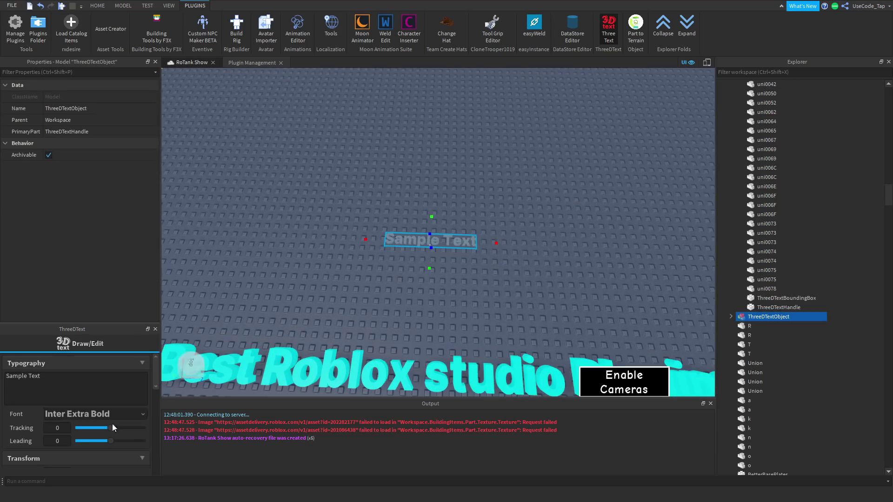
# - Replace the new object's sample wording with "WELCOME TO A NEW VIDEO. BE SURE TO SUBSCRIBE AND LEAVE LIKE BUTTON" and deselect it
pyautogui.moveTo(85, 324); pyautogui.dragTo(85, 239)
pyautogui.click(84, 292)
pyautogui.hotkey('ctrl', 'a')
pyautogui.press('BackSpace')
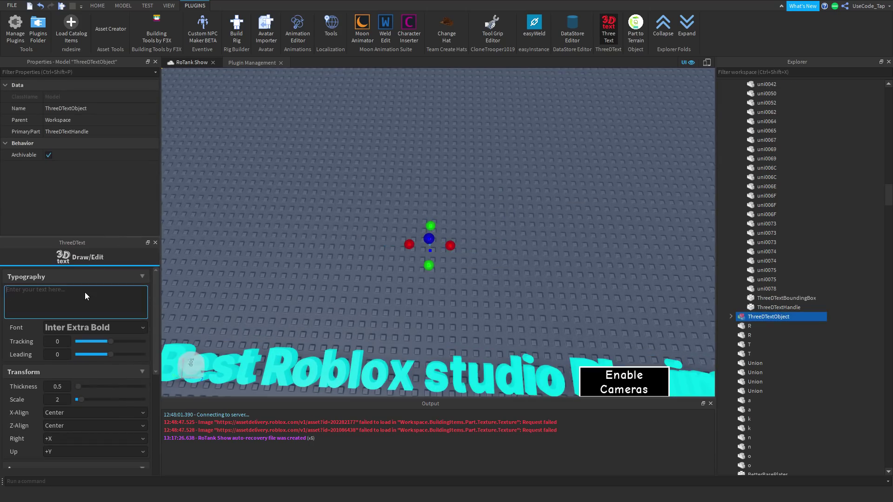
pyautogui.write('WELCOME TO A NEW VIDEO.')
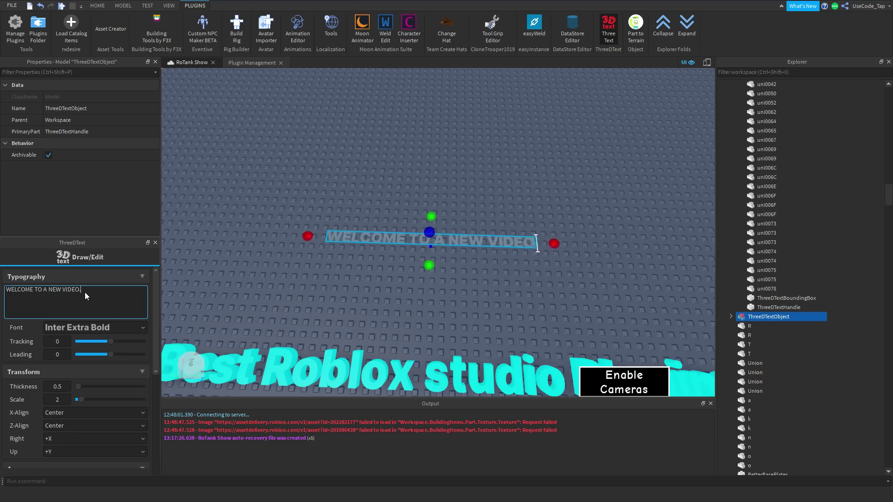
pyautogui.write(' BE SURE TO SUBSCRIBE')
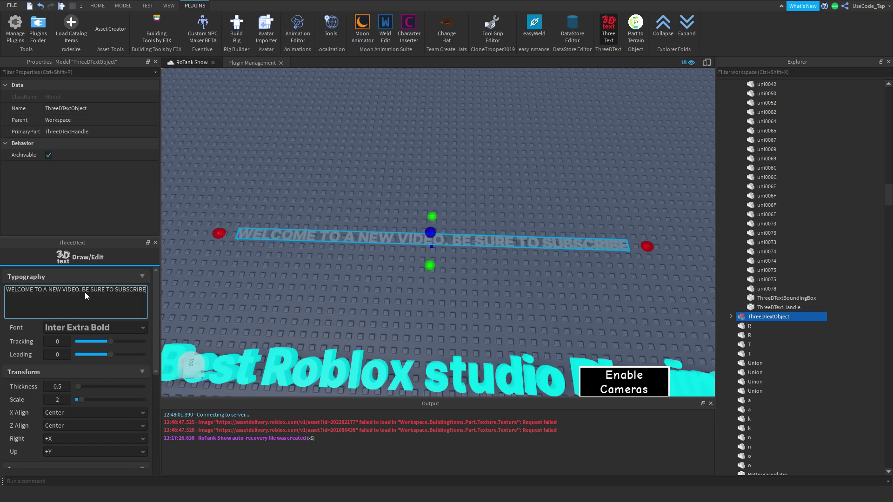
pyautogui.write(' AND LEAVE LIKE BUTTON')
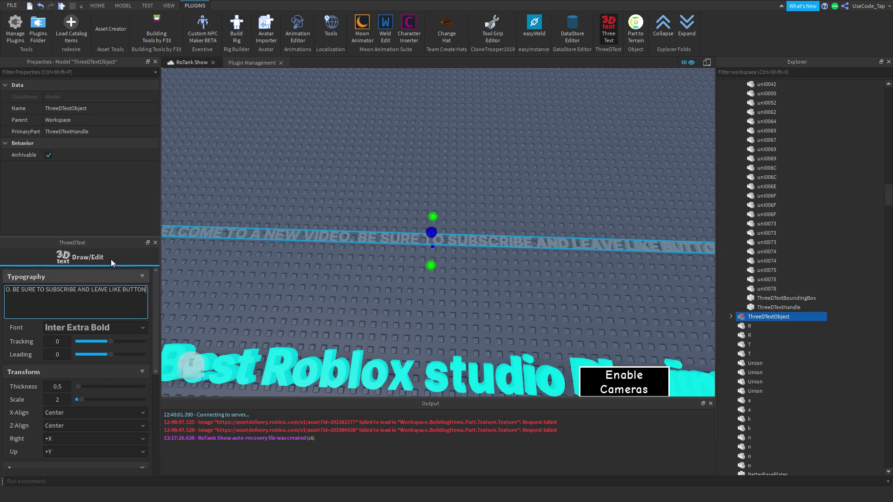
pyautogui.click(370, 206)
# - Enlarge the "WELCOME TO A NEW VIDEO" text to about three times its size using its scaling handles
pyautogui.scroll(-4, 370, 207)
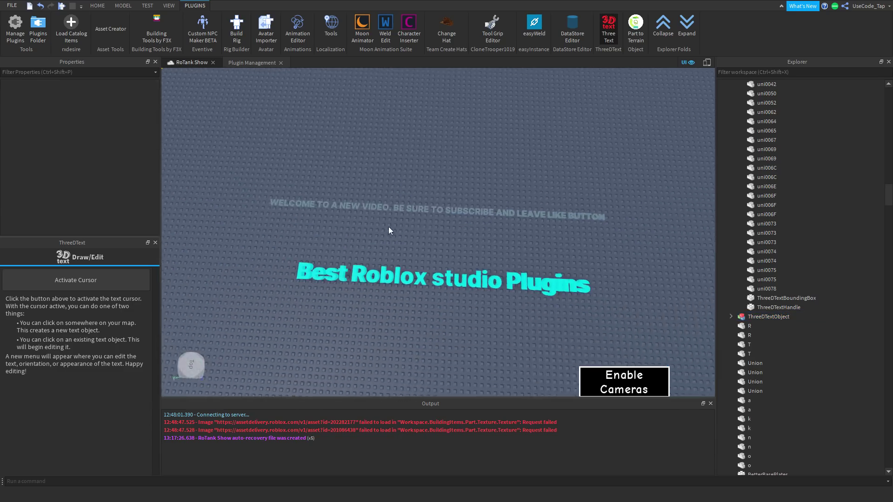
pyautogui.moveTo(392, 207); pyautogui.dragTo(462, 206)
pyautogui.click(409, 222)
pyautogui.click(409, 223)
pyautogui.click(460, 188)
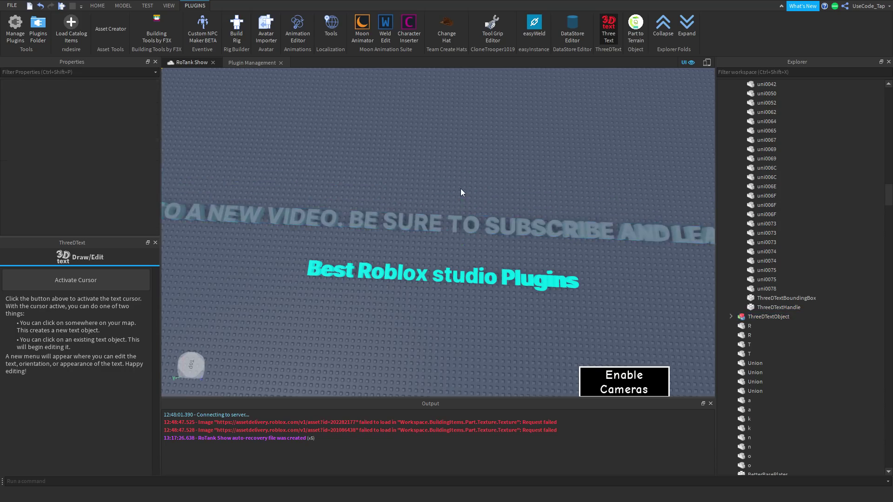
pyautogui.scroll(-1, 458, 195)
pyautogui.click(450, 217)
pyautogui.scroll(-4, 457, 218)
pyautogui.click(426, 225)
pyautogui.scroll(4, 420, 225)
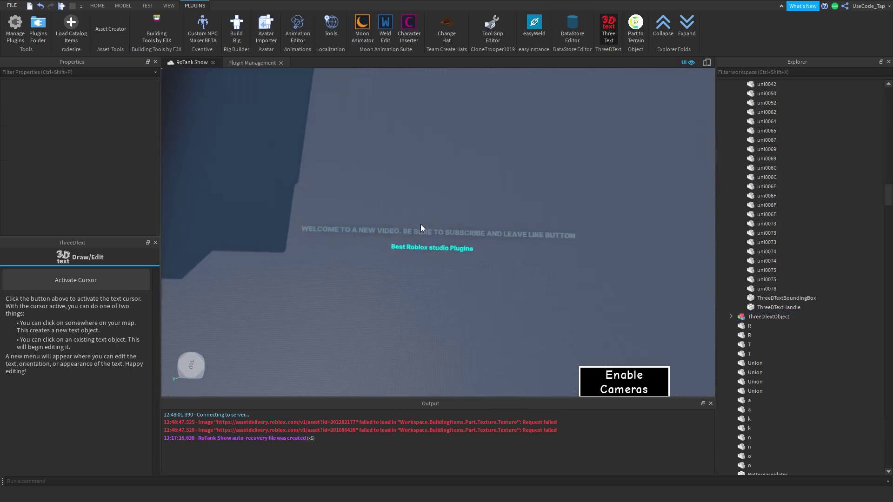
# - Place another 3D text object with the default "Sample Text" wording on the empty baseplate beyond the WELCOME text
pyautogui.click(73, 281)
pyautogui.click(397, 206)
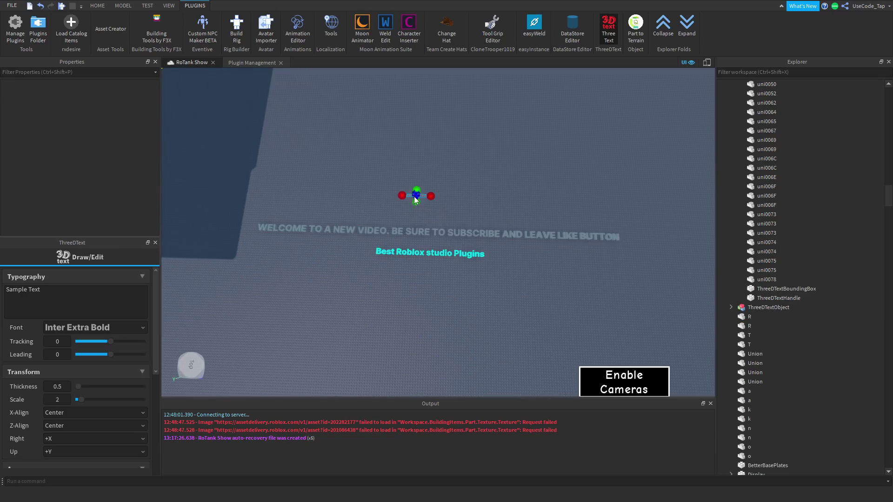
pyautogui.click(96, 326)
pyautogui.scroll(10, 376, 250)
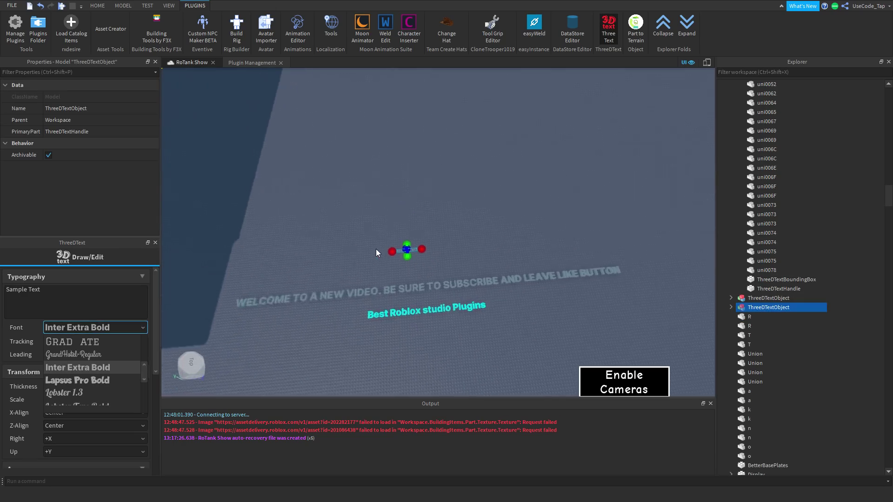
pyautogui.click(41, 295)
# - Try GrandHotel-Regular on the sample text, then switch its font to a chunky all-caps-style typeface
pyautogui.click(85, 328)
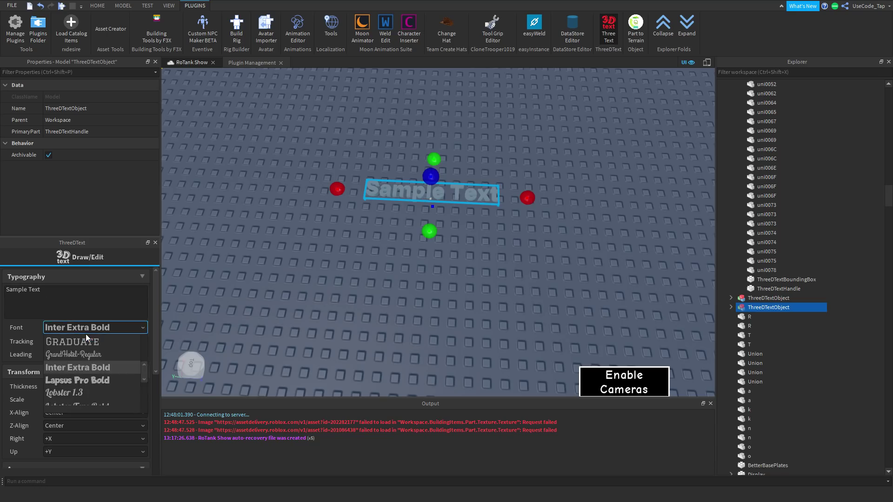
pyautogui.click(80, 357)
pyautogui.click(125, 330)
pyautogui.scroll(-3, 98, 372)
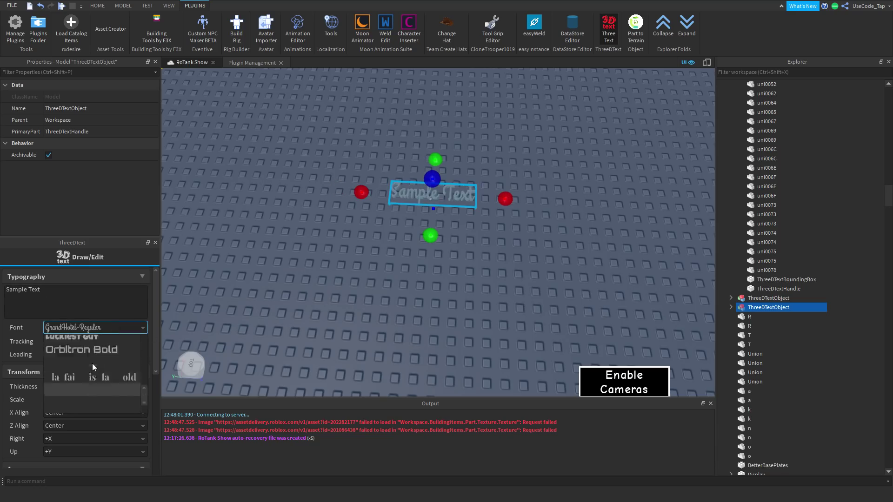
pyautogui.click(85, 375)
# - Set the sample text's thickness to 1 and its scale to 1.5
pyautogui.scroll(-1, 103, 345)
pyautogui.scroll(-1, 105, 353)
pyautogui.moveTo(93, 317); pyautogui.dragTo(77, 345)
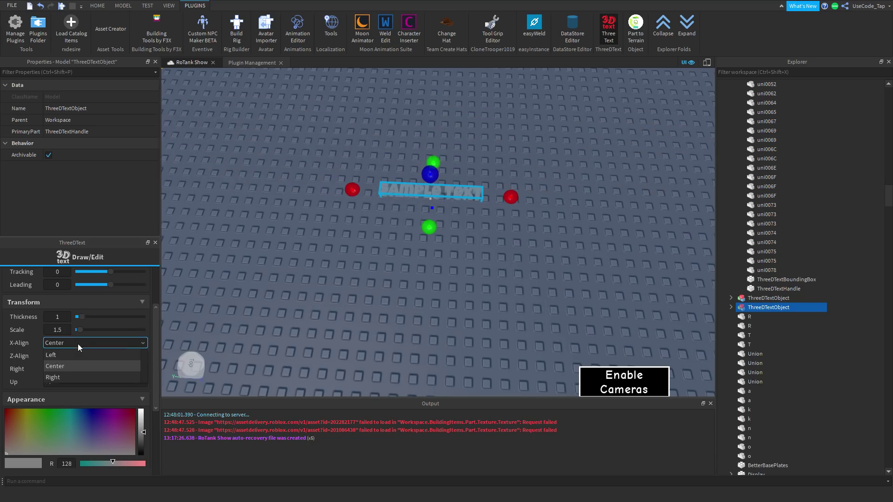
# - Colour the sample text dark blue with RGB 50, 69, 128
pyautogui.scroll(-1, 62, 374)
pyautogui.moveTo(61, 374); pyautogui.dragTo(86, 358)
pyautogui.scroll(-1, 70, 404)
# - Try SpecialMesh as the sample text's part mode, return it to MeshPart, and set its material to Sand
pyautogui.click(69, 376)
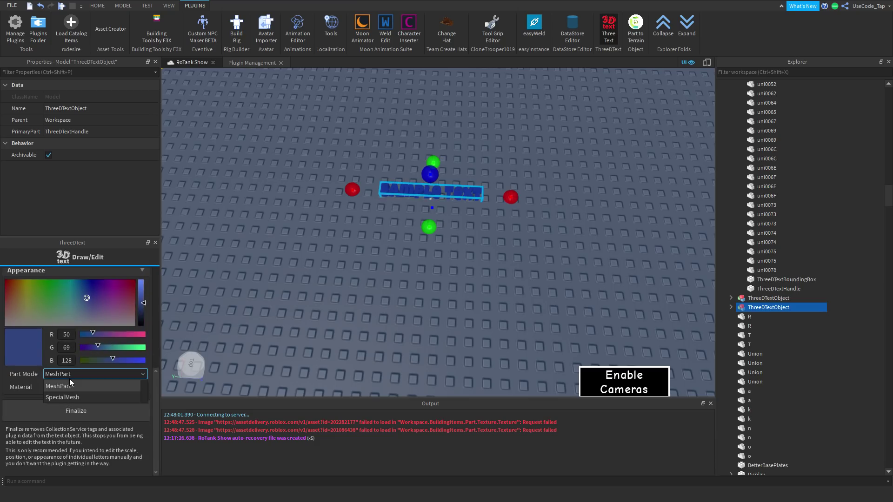
pyautogui.click(68, 397)
pyautogui.click(71, 392)
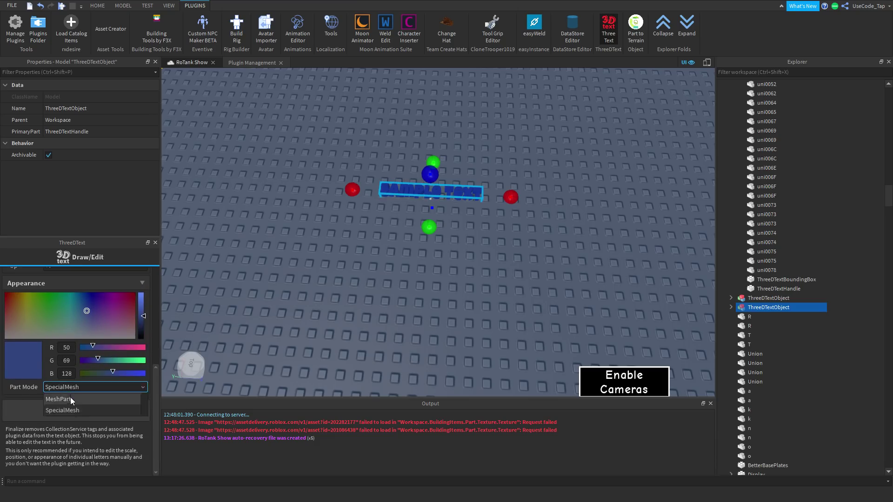
pyautogui.click(70, 398)
pyautogui.click(70, 400)
pyautogui.click(68, 417)
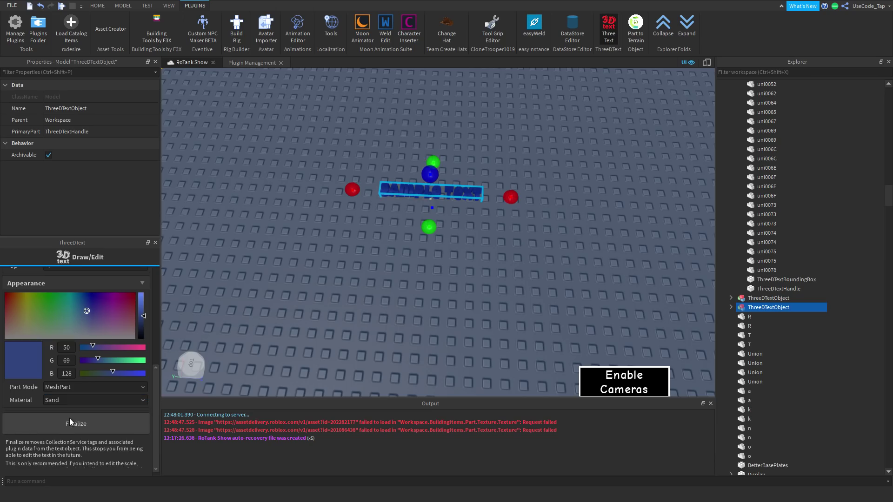
pyautogui.click(120, 402)
pyautogui.click(383, 319)
# - Examine the blue sample text up close and alongside the other 3D texts, then close the ThreeDText plugin
pyautogui.scroll(3, 386, 316)
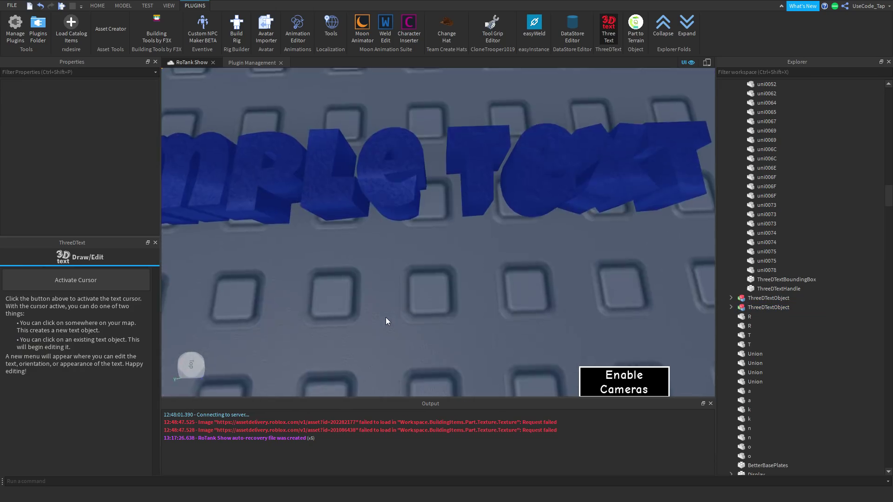
pyautogui.scroll(-3, 386, 317)
pyautogui.click(405, 199)
pyautogui.scroll(-3, 480, 187)
pyautogui.click(480, 187)
pyautogui.scroll(-8, 482, 185)
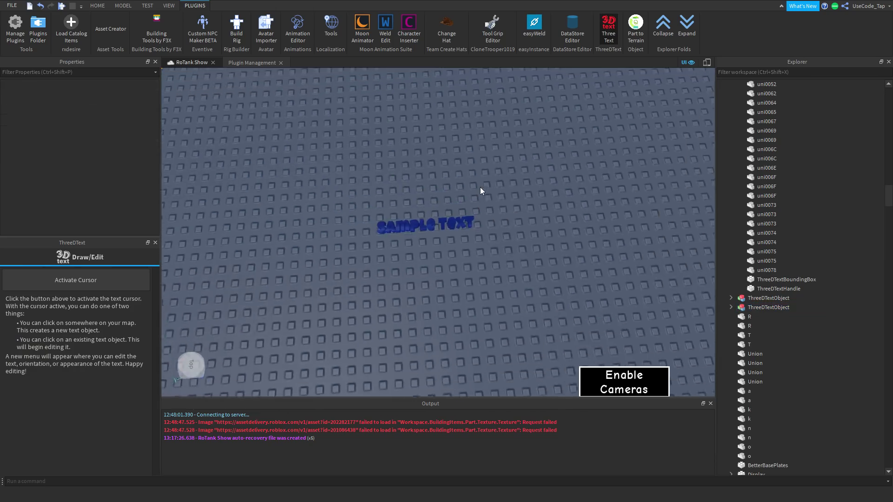
pyautogui.scroll(8, 482, 188)
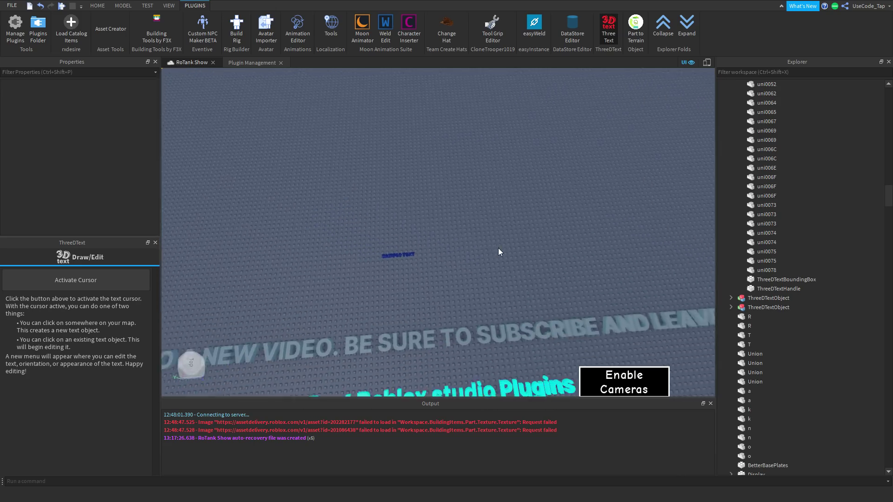
pyautogui.scroll(-3, 499, 250)
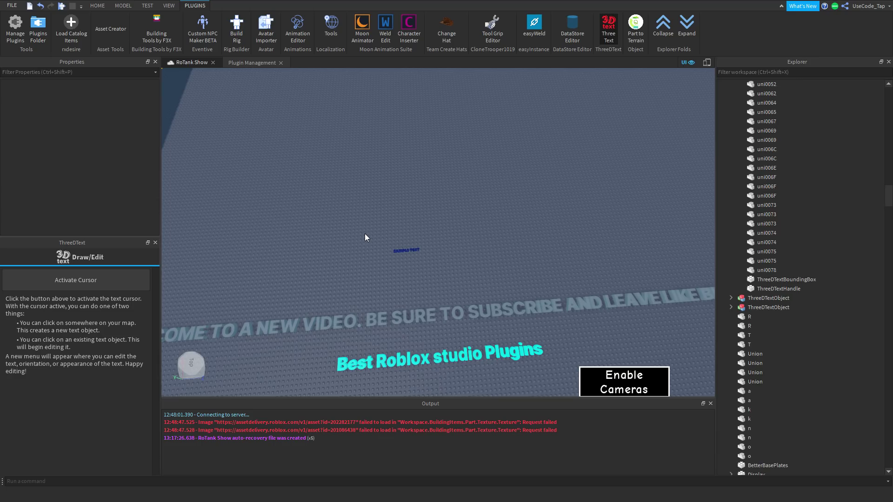
pyautogui.moveTo(503, 192); pyautogui.dragTo(484, 205, button='right')
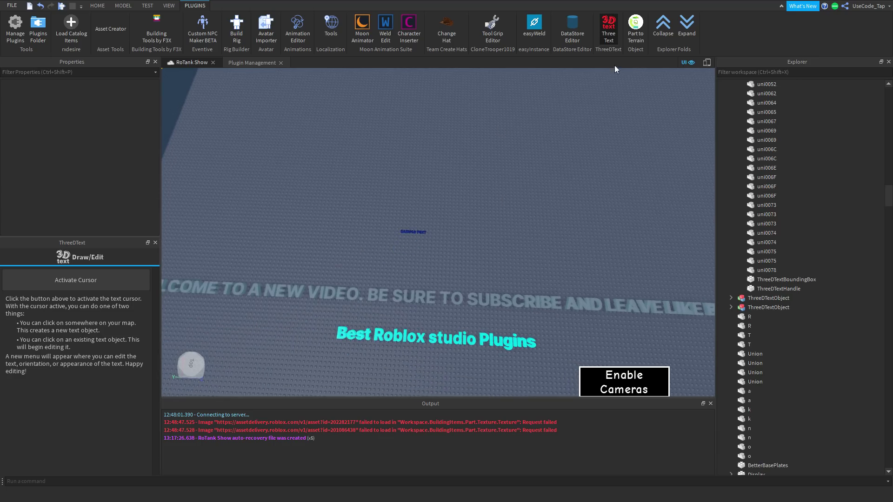
pyautogui.click(609, 33)
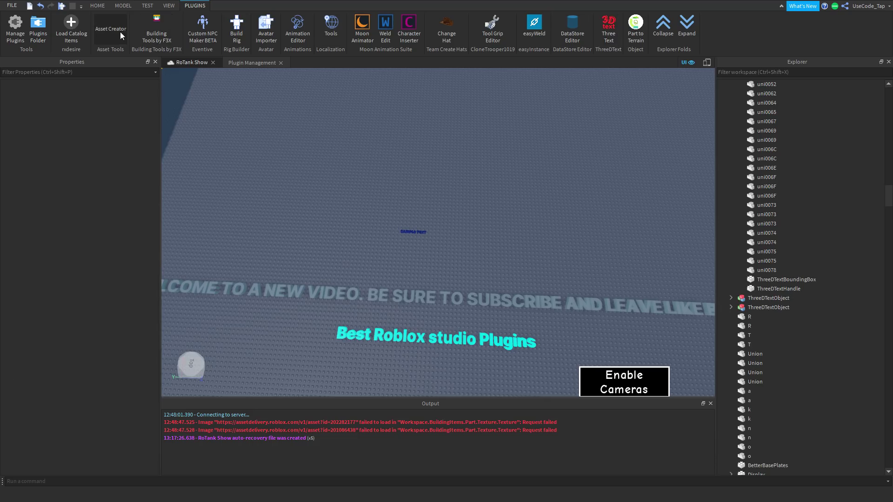
# - Open the Load Catalog Items plugin and bring up the Bear Face Mask page from the Roblox avatar shop in the browser
pyautogui.click(80, 27)
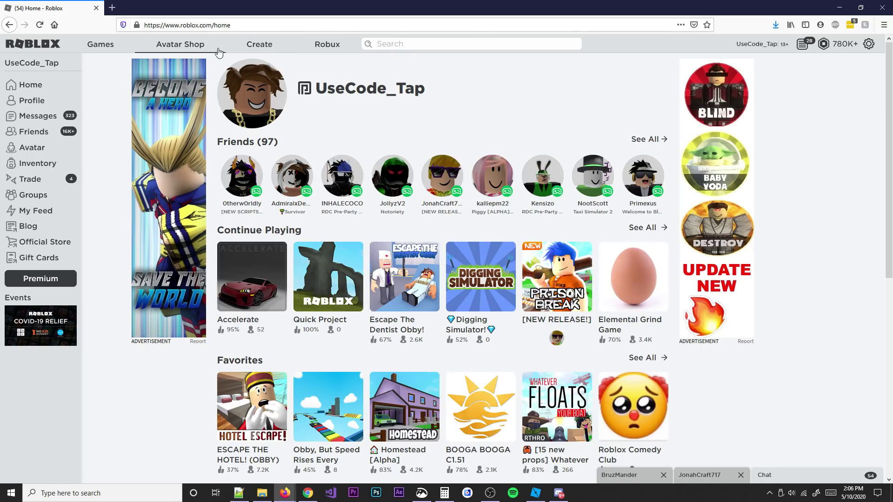
pyautogui.click(209, 52)
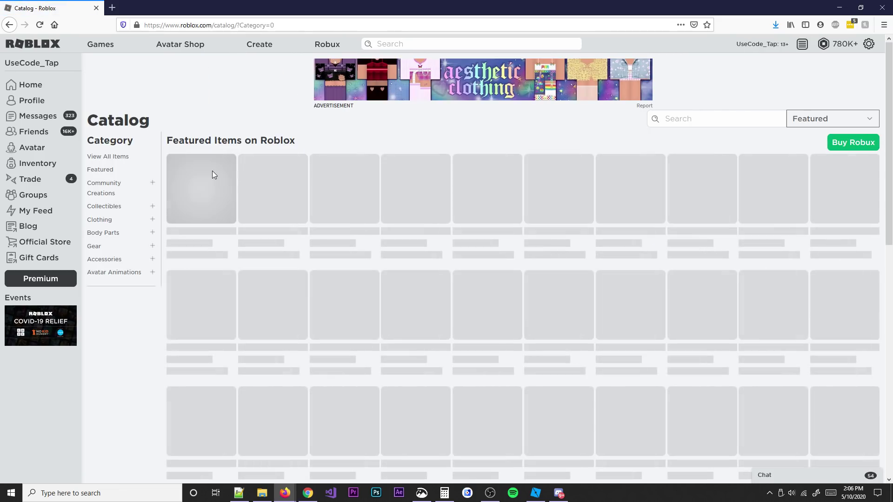
pyautogui.scroll(-2, 210, 171)
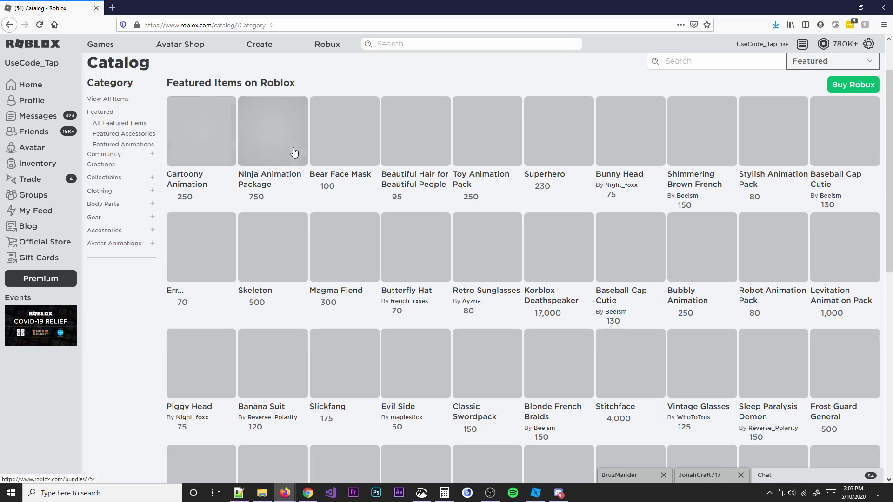
pyautogui.middleClick(331, 141)
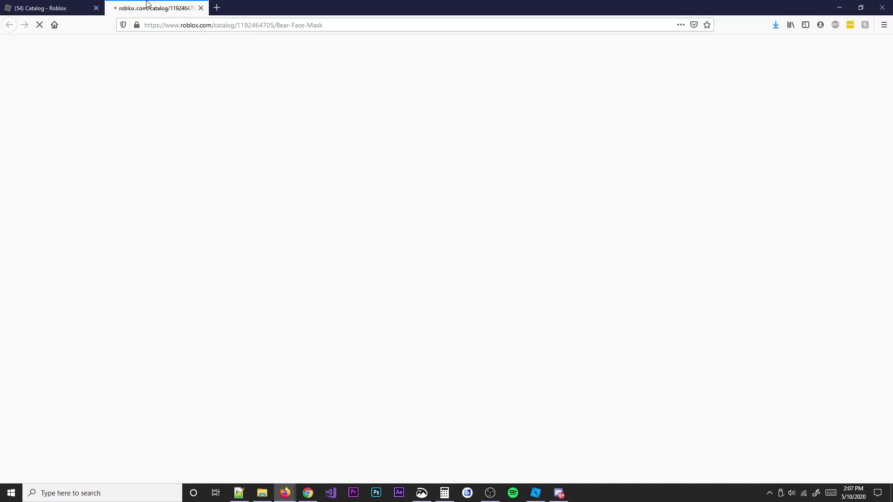
pyautogui.doubleClick(264, 25)
pyautogui.hotkey('ctrl', 'c')
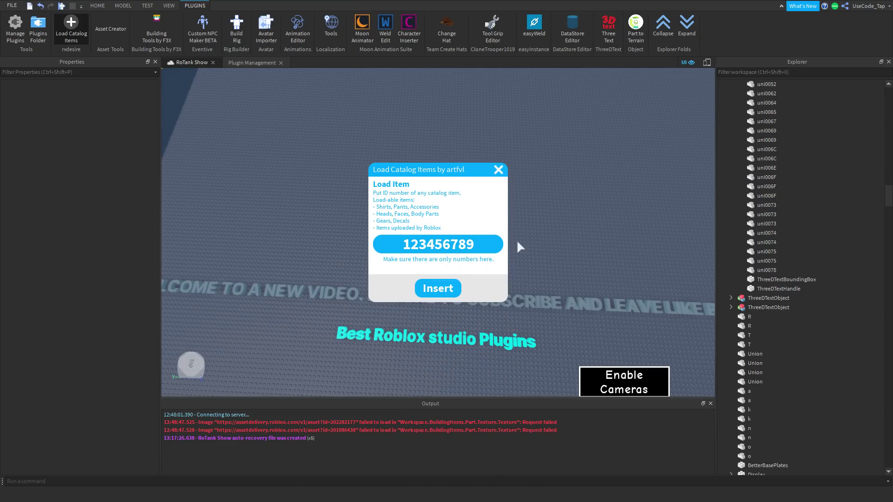
pyautogui.click(457, 246)
pyautogui.hotkey('ctrl', 'v')
pyautogui.click(428, 289)
pyautogui.click(498, 174)
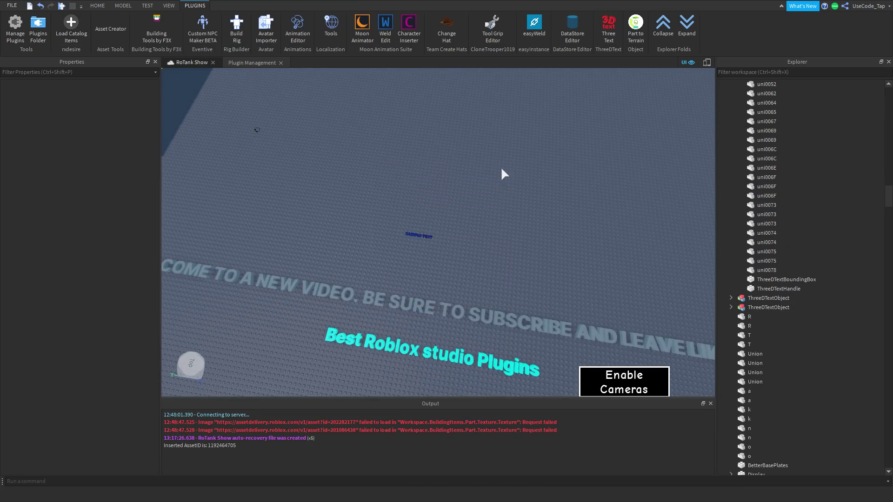
# - Undo the sample text's font, colour and material changes and collapse its object in the workspace hierarchy
pyautogui.press('f')
pyautogui.moveTo(469, 166); pyautogui.dragTo(546, 237, button='right')
pyautogui.scroll(3, 545, 237)
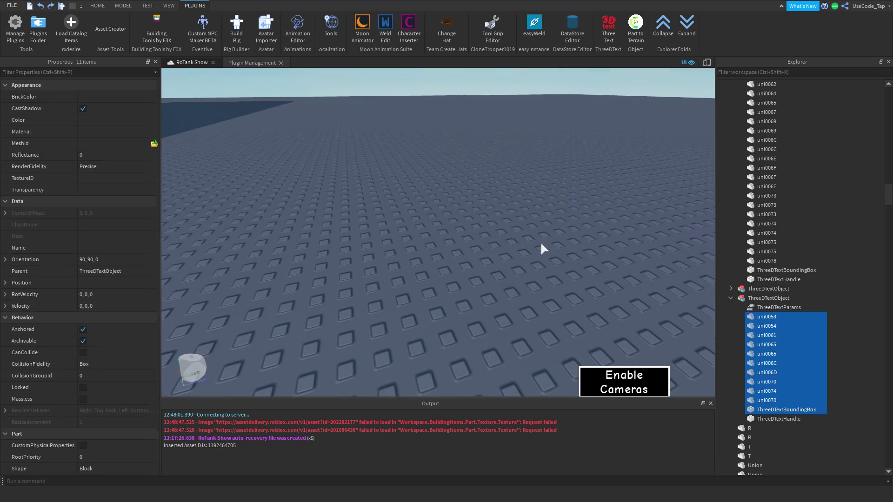
pyautogui.press('f')
pyautogui.click(731, 298)
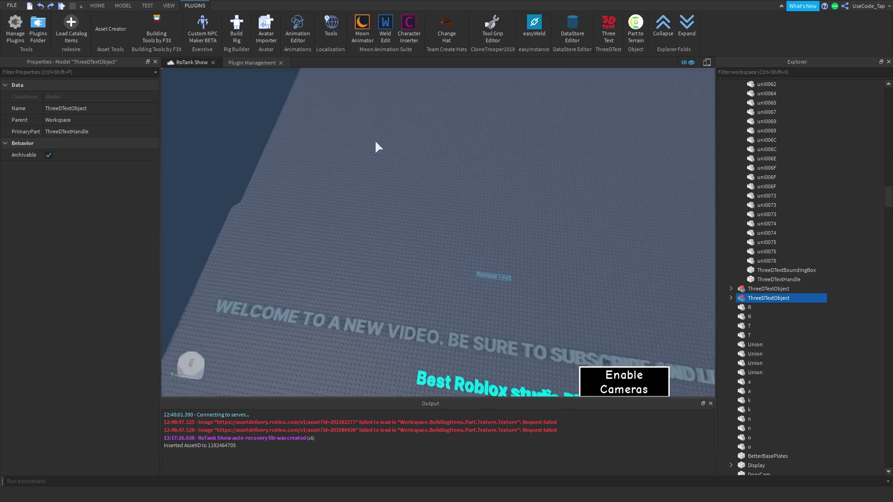
# - Open the Asset Creator plugin
pyautogui.click(118, 36)
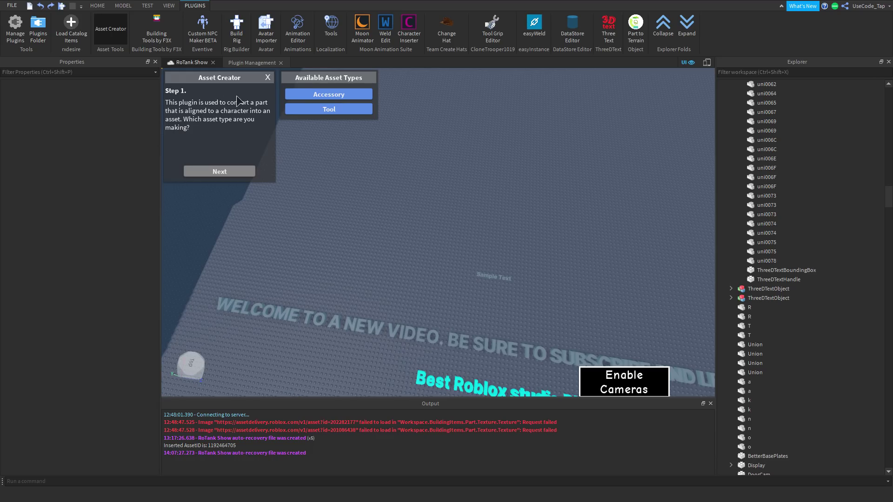
# - Close the Asset Creator plugin and open Building Tools by F3X
pyautogui.click(117, 28)
pyautogui.click(116, 33)
pyautogui.click(115, 32)
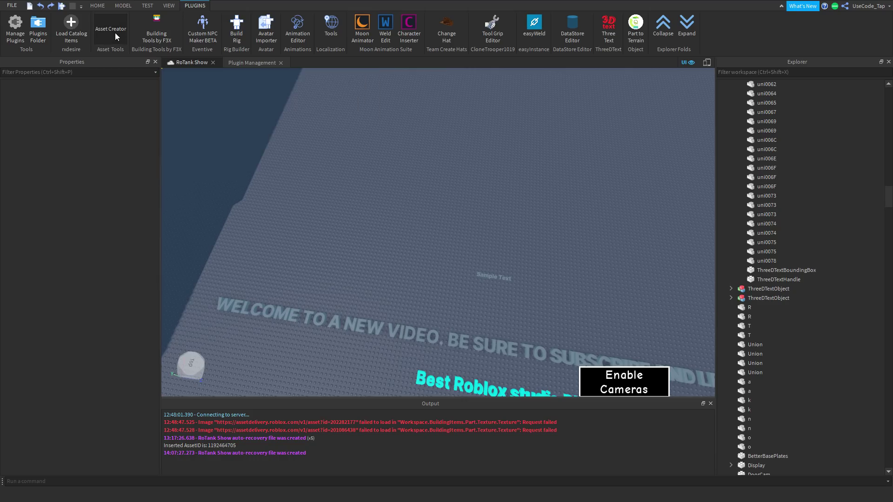
pyautogui.click(169, 24)
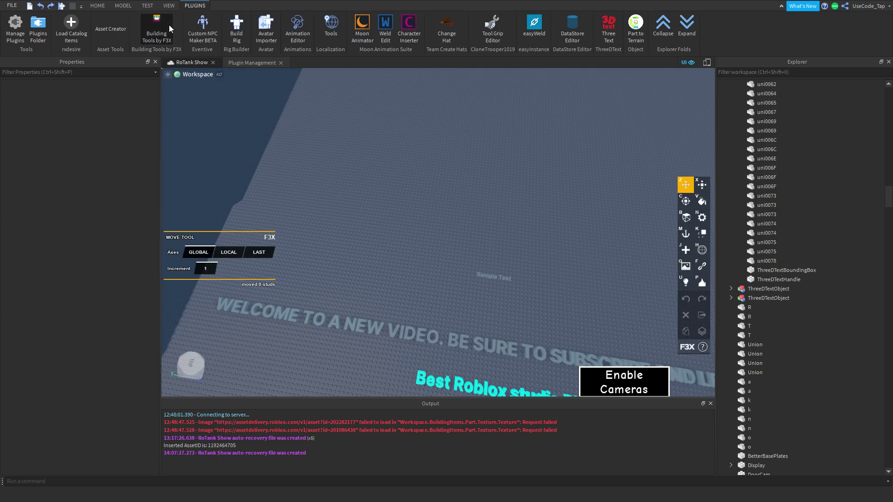
# - Examine the show set's interior from several angles, including the judges' chairs, button tables, audience seats and stage
pyautogui.click(459, 140)
pyautogui.moveTo(459, 140); pyautogui.dragTo(455, 179, button='right')
pyautogui.press('w')
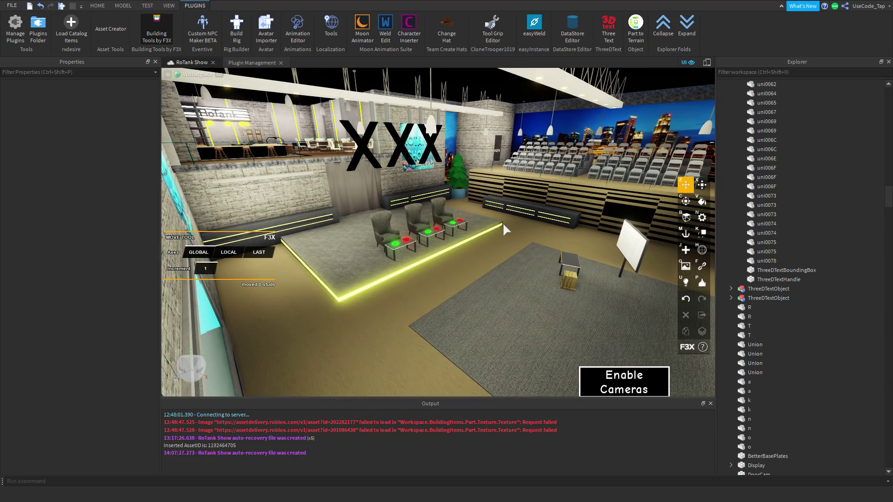
pyautogui.moveTo(503, 222); pyautogui.dragTo(498, 225, button='right')
pyautogui.scroll(2, 419, 231)
pyautogui.press('w')
pyautogui.moveTo(419, 231); pyautogui.dragTo(454, 279, button='right')
pyautogui.press('s')
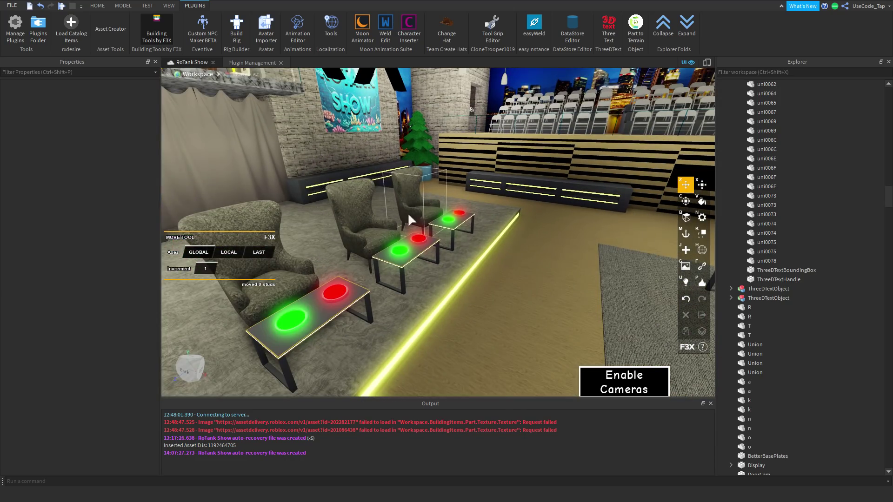
pyautogui.press('w')
pyautogui.moveTo(394, 201); pyautogui.dragTo(394, 201, button='right')
pyautogui.press('s')
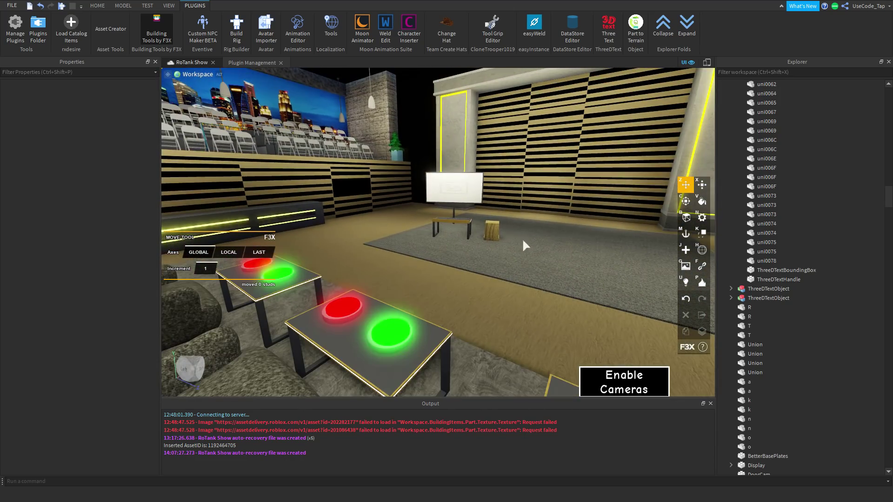
pyautogui.moveTo(507, 218); pyautogui.dragTo(541, 202, button='right')
pyautogui.moveTo(416, 198); pyautogui.dragTo(416, 199, button='right')
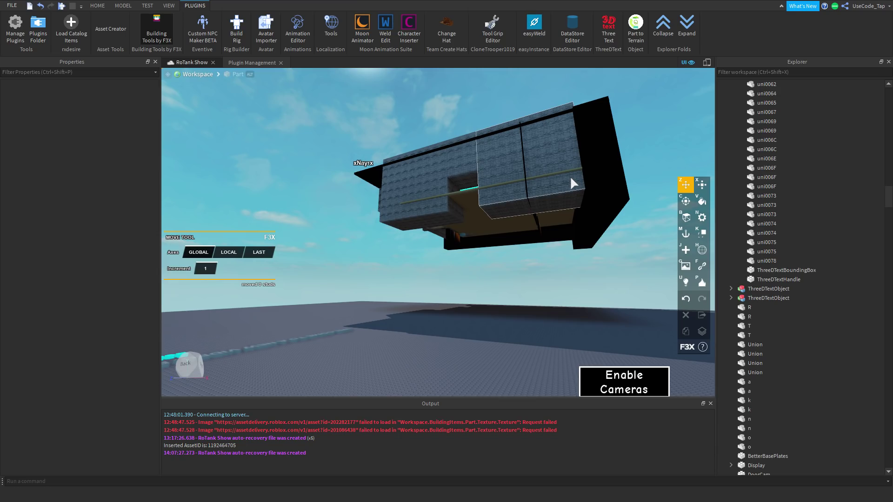
# - Try the F3X Move tool's Local and Global axes and set it to Last over the open baseplate
pyautogui.press('x')
pyautogui.press('z')
pyautogui.moveTo(490, 238); pyautogui.dragTo(479, 218, button='right')
pyautogui.press('w')
pyautogui.press('s')
pyautogui.press('w')
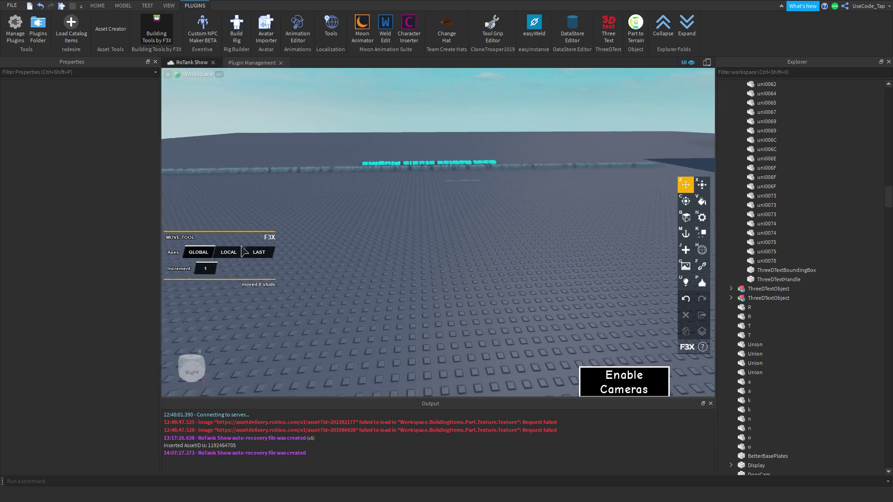
pyautogui.moveTo(374, 231); pyautogui.dragTo(379, 230, button='right')
pyautogui.press('w')
pyautogui.press('s')
pyautogui.press('a')
pyautogui.click(235, 254)
pyautogui.click(200, 251)
pyautogui.click(232, 257)
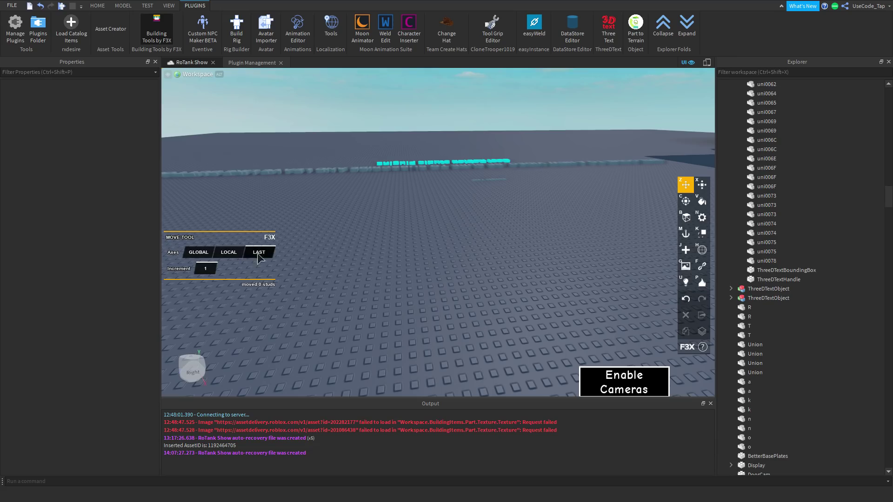
# - Look through the other F3X tools, including Paint, Material, Collision, Anchor, New Part, Mesh and Texture
pyautogui.click(701, 202)
pyautogui.click(692, 204)
pyautogui.click(702, 217)
pyautogui.click(701, 233)
pyautogui.click(686, 233)
pyautogui.click(686, 250)
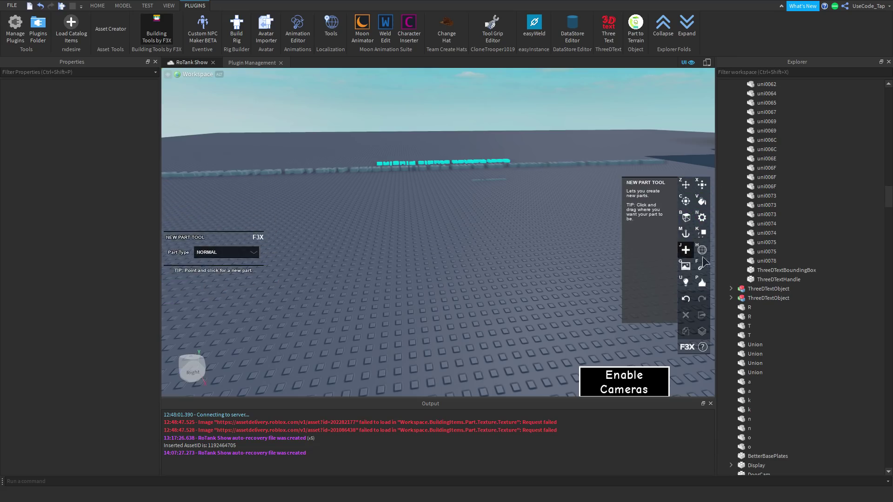
pyautogui.click(701, 250)
pyautogui.click(685, 266)
# - Switch between the F3X Move, Resize and Paint tools and close Building Tools by F3X
pyautogui.press('z')
pyautogui.press('x')
pyautogui.press('z')
pyautogui.press('v')
pyautogui.moveTo(457, 196)
pyautogui.mouseDown(button='right')
pyautogui.moveTo(478, 199)
pyautogui.moveTo(448, 196)
pyautogui.mouseUp(button='right')
pyautogui.scroll(-1, 448, 196)
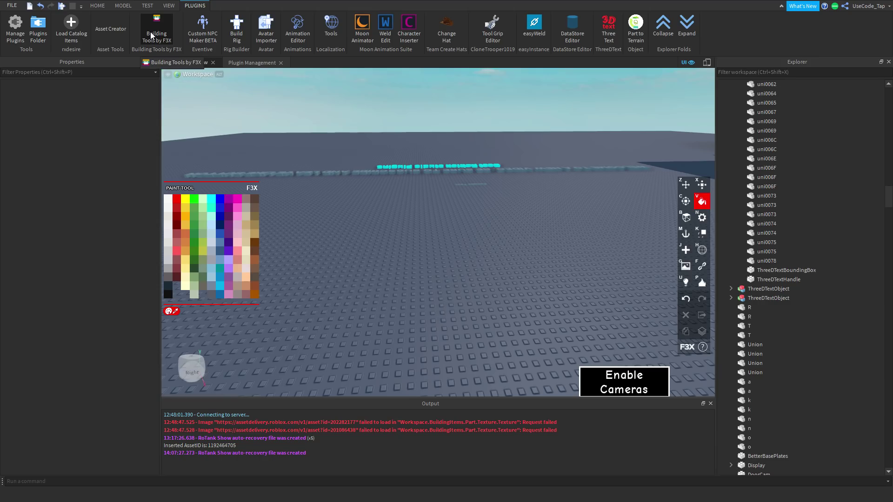
pyautogui.click(150, 31)
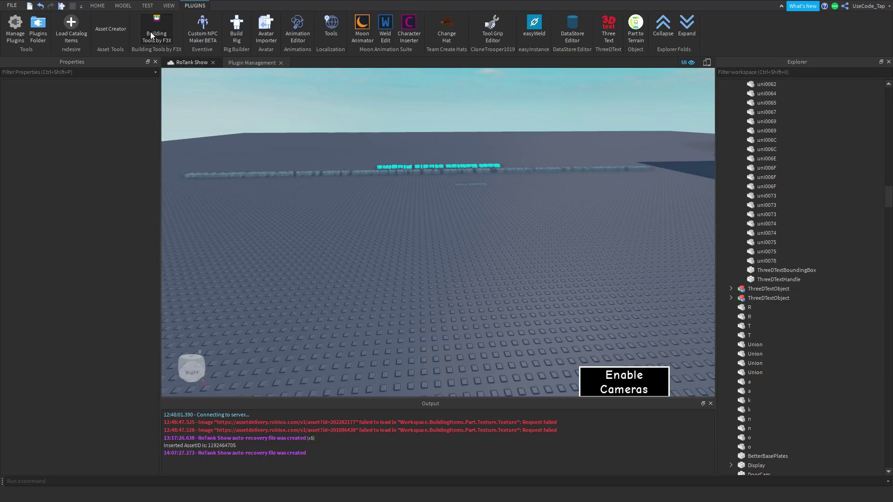
# - Open the Custom NPC Maker plugin
pyautogui.click(210, 41)
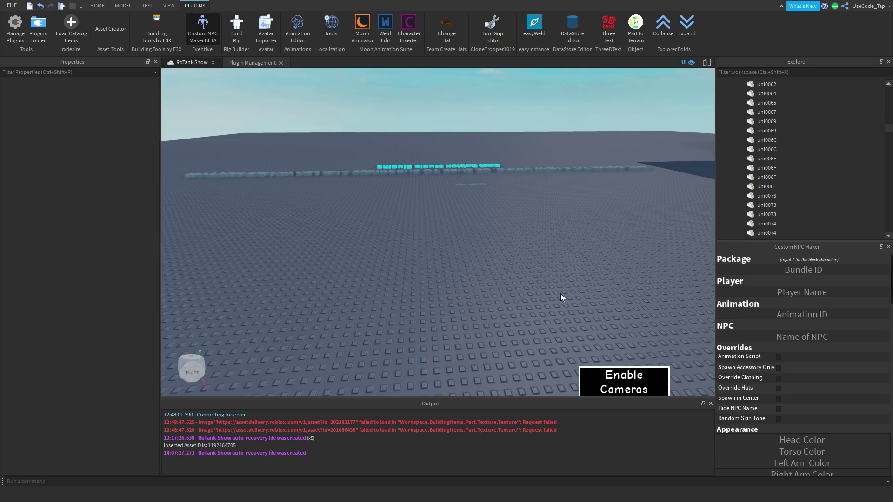
pyautogui.scroll(6, 560, 294)
pyautogui.scroll(-2, 566, 293)
pyautogui.scroll(-3, 565, 294)
pyautogui.scroll(5, 565, 293)
pyautogui.scroll(-4, 564, 293)
pyautogui.scroll(-2, 565, 293)
pyautogui.scroll(2, 627, 251)
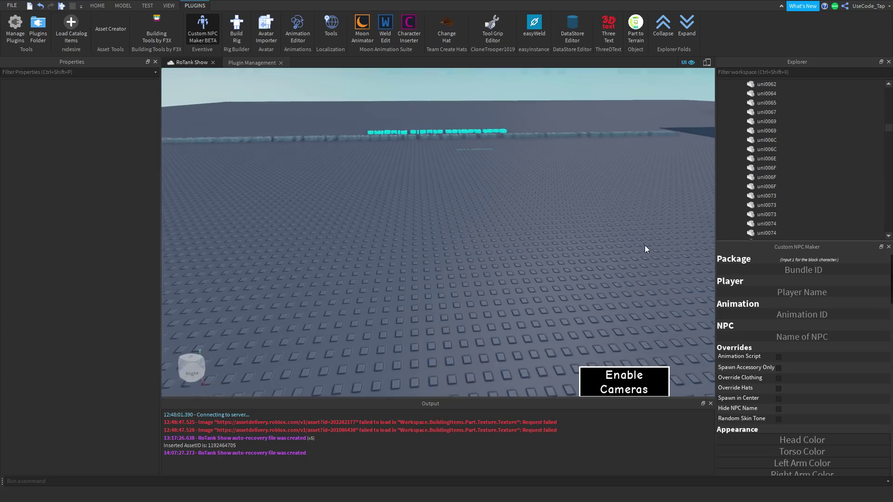
# - Enter the player's Roblox username as the avatar source in Custom NPC Maker
pyautogui.click(773, 292)
pyautogui.write('UseCode')
pyautogui.write('-Tap')
pyautogui.press('BackSpace')
pyautogui.press('BackSpace')
pyautogui.press('BackSpace')
pyautogui.press('BackSpace')
pyautogui.write('_Tap')
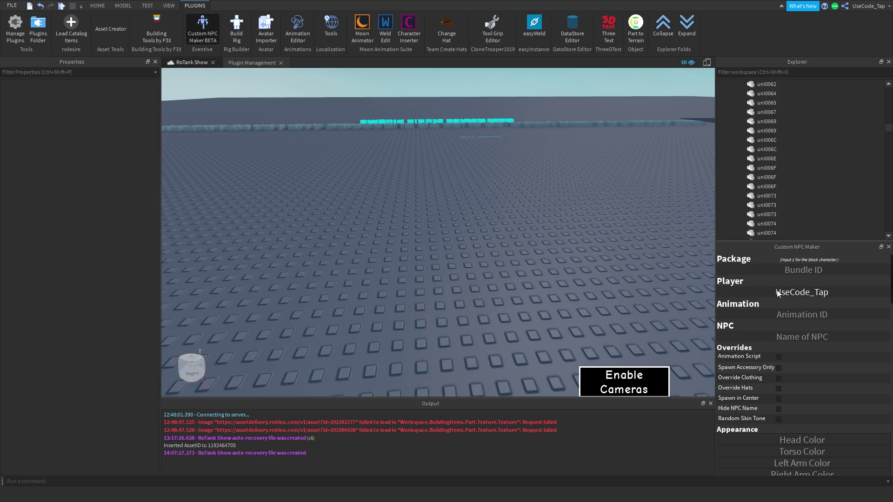
# - Create an R15 NPC from the entered player
pyautogui.scroll(-1, 794, 327)
pyautogui.scroll(1, 796, 315)
pyautogui.scroll(-8, 796, 326)
pyautogui.scroll(-10, 785, 326)
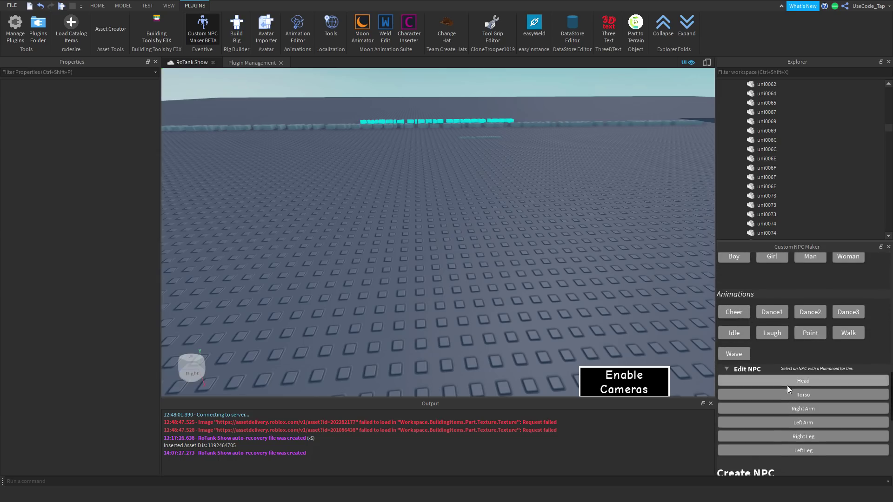
pyautogui.scroll(-5, 794, 386)
pyautogui.click(742, 354)
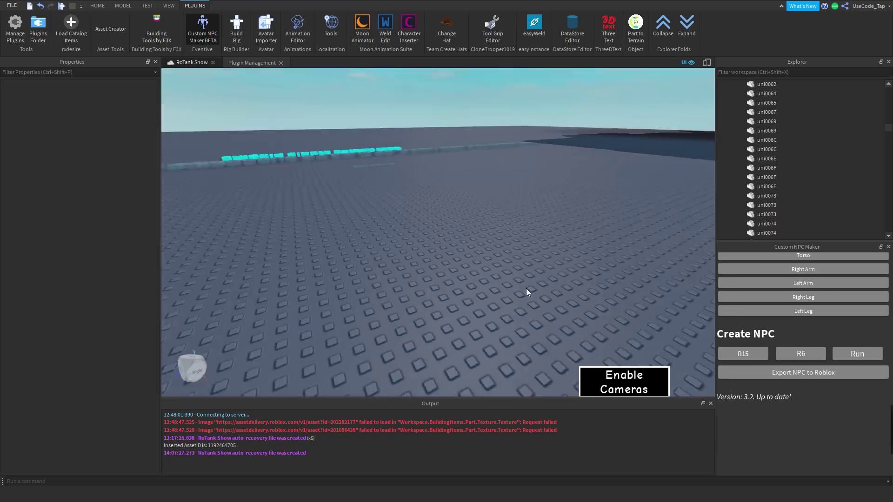
pyautogui.moveTo(530, 289); pyautogui.dragTo(501, 275, button='right')
pyautogui.scroll(-3, 501, 275)
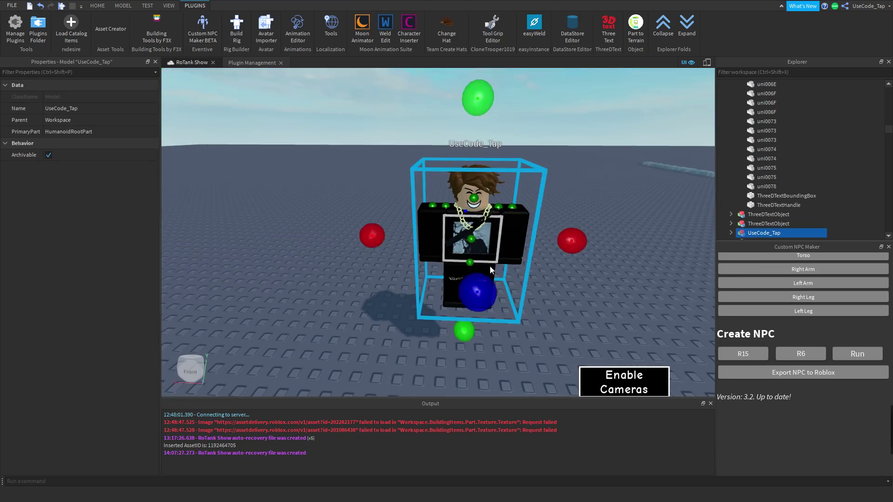
# - Inspect the new NPC and toggle its simulation between Run and Pause
pyautogui.click(502, 274)
pyautogui.click(468, 262)
pyautogui.click(492, 235)
pyautogui.scroll(3, 498, 228)
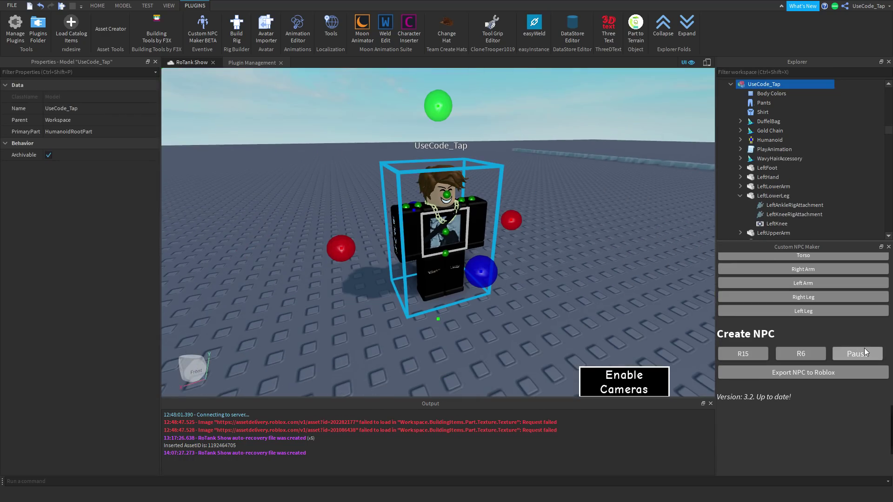
pyautogui.click(858, 353)
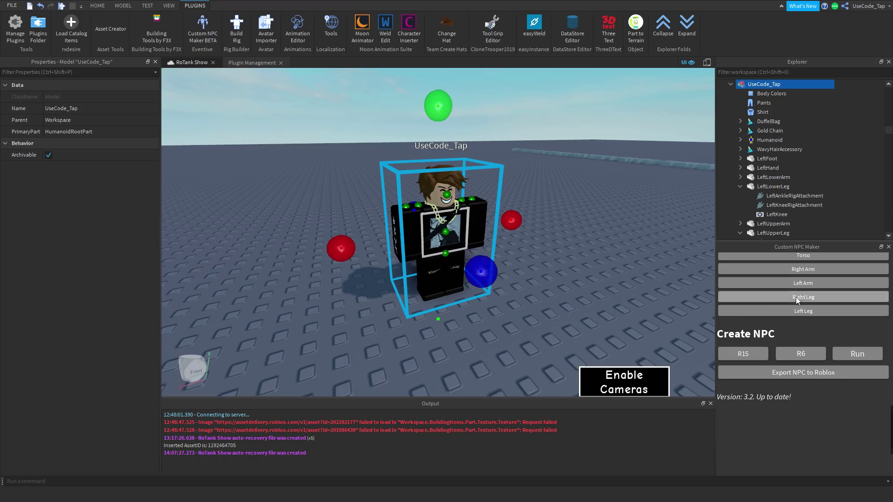
# - Create a second R15 NPC of the same player and move it away from the first one
pyautogui.scroll(3, 795, 293)
pyautogui.scroll(-3, 850, 334)
pyautogui.scroll(-1, 850, 334)
pyautogui.scroll(5, 843, 344)
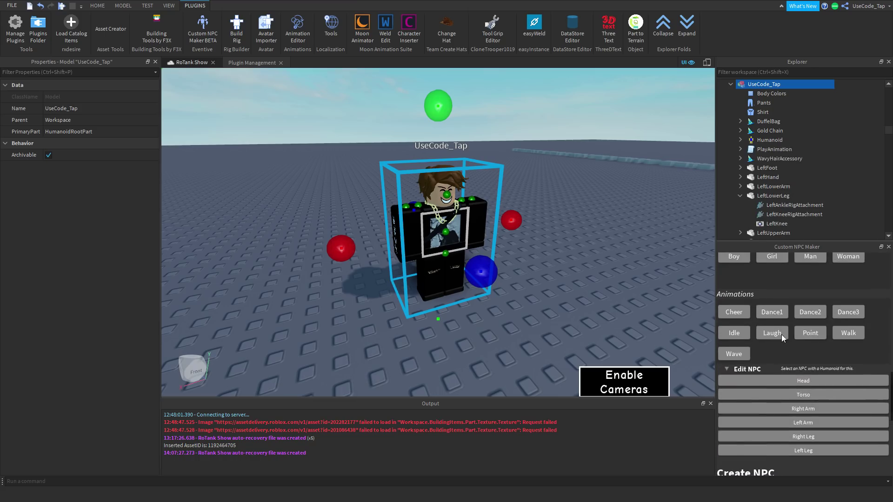
pyautogui.scroll(-3, 817, 337)
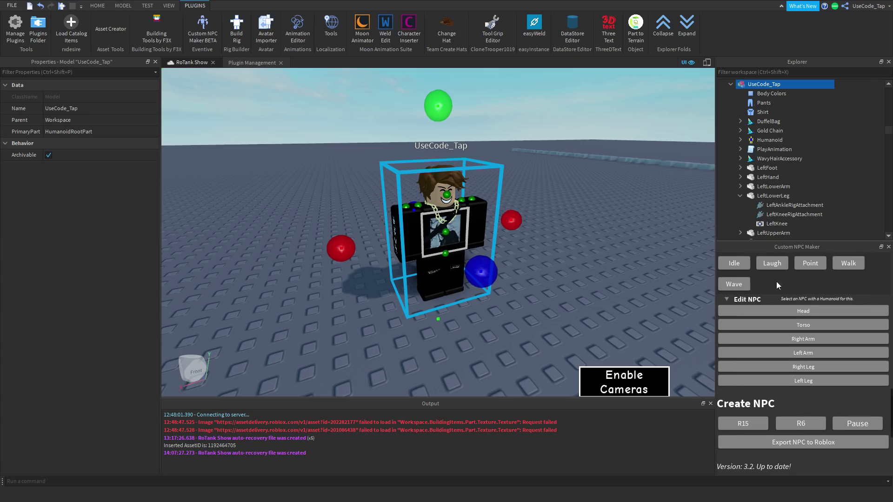
pyautogui.click(752, 421)
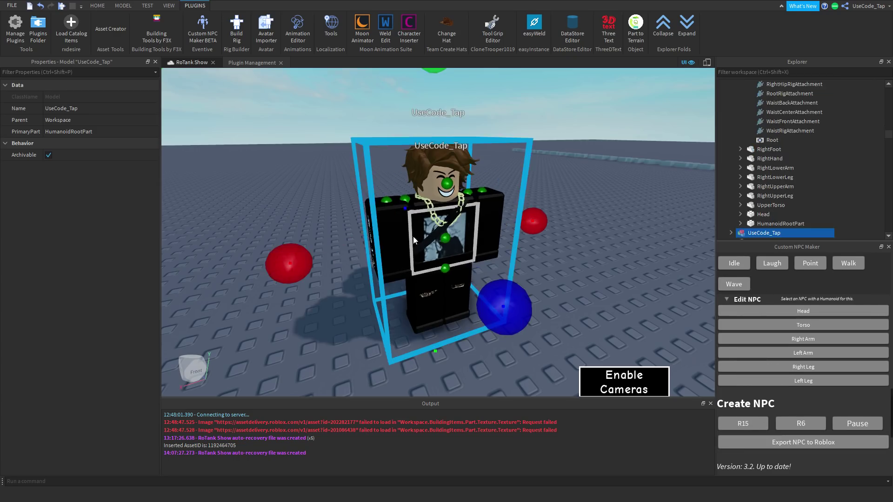
pyautogui.moveTo(508, 275); pyautogui.dragTo(523, 290)
pyautogui.moveTo(489, 225); pyautogui.dragTo(511, 198)
pyautogui.moveTo(507, 233); pyautogui.dragTo(550, 267)
pyautogui.press('d')
pyautogui.press('w')
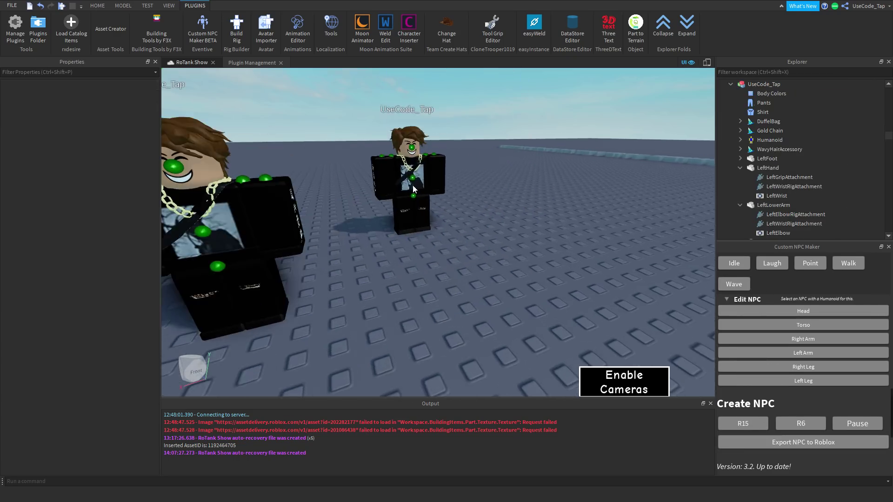
# - Inspect the second NPC, toggle the simulation between Run and Pause, and review the animation and Edit NPC options
pyautogui.click(426, 165)
pyautogui.scroll(5, 434, 153)
pyautogui.scroll(-4, 434, 154)
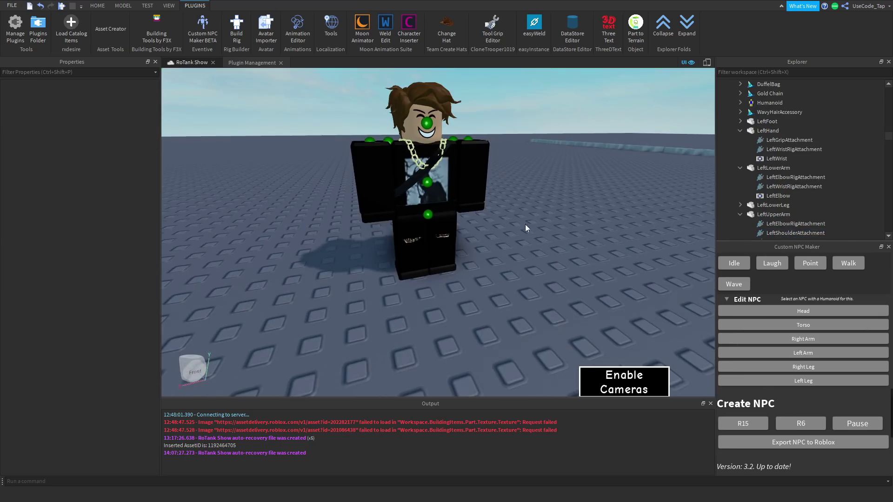
pyautogui.click(871, 427)
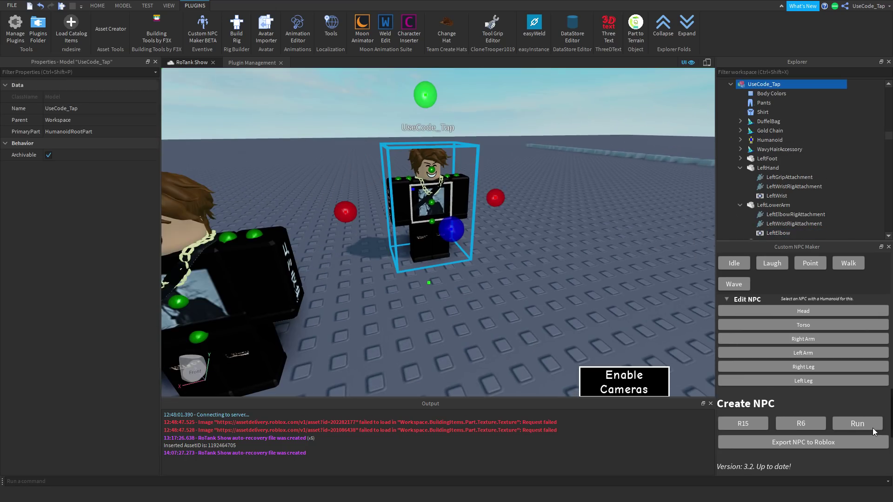
pyautogui.click(872, 428)
pyautogui.scroll(3, 865, 400)
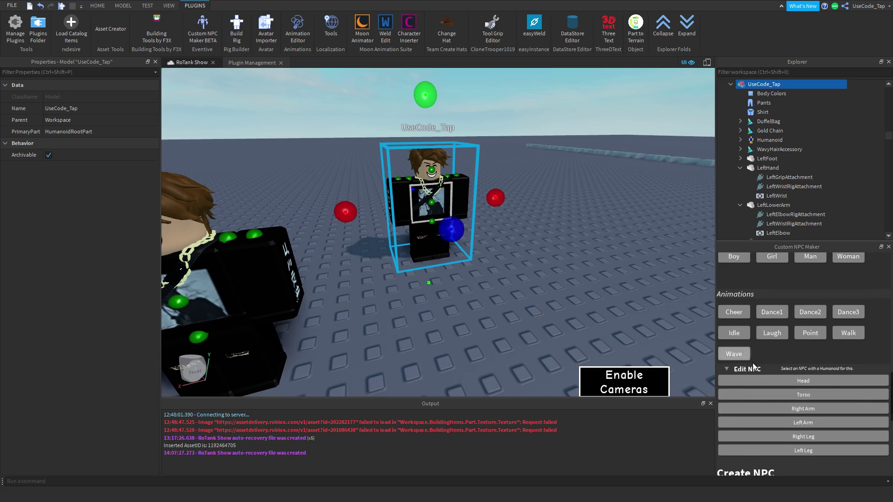
pyautogui.scroll(-3, 847, 381)
pyautogui.click(839, 354)
# - Try to delete both NPCs by box-selecting them in the viewport
pyautogui.moveTo(312, 148); pyautogui.dragTo(558, 312)
pyautogui.scroll(7, 807, 326)
pyautogui.scroll(3, 789, 323)
pyautogui.scroll(-5, 808, 388)
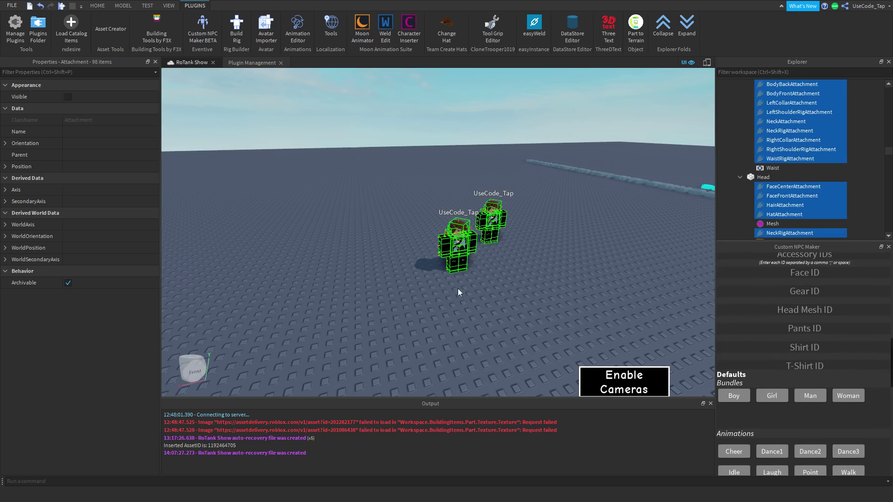
pyautogui.press('d')
pyautogui.click(441, 278)
pyautogui.press('w')
pyautogui.moveTo(342, 185); pyautogui.dragTo(549, 278)
pyautogui.press('d')
pyautogui.press('w')
pyautogui.press('w')
pyautogui.press('Delete')
pyautogui.moveTo(366, 140); pyautogui.dragTo(539, 311)
pyautogui.press('s')
pyautogui.press('s')
pyautogui.press('a')
pyautogui.click(157, 28)
pyautogui.click(153, 41)
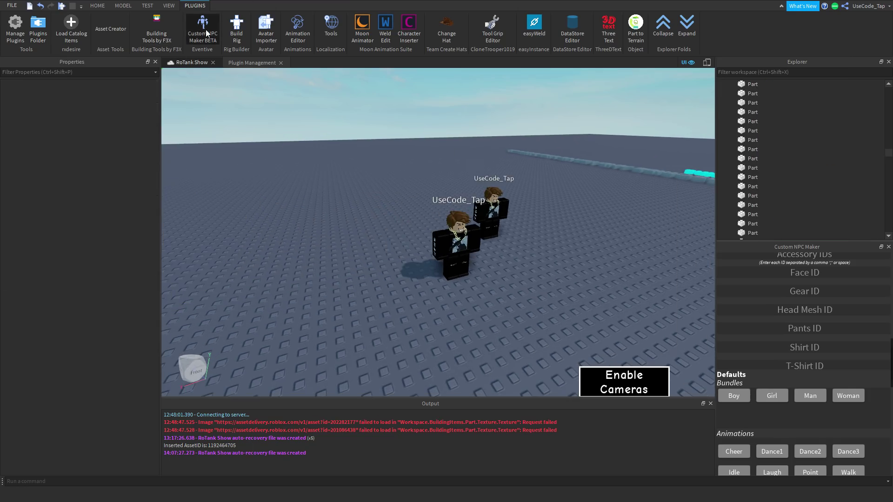
# - Close Custom NPC Maker and delete both NPC models from the workspace
pyautogui.click(200, 29)
pyautogui.click(454, 231)
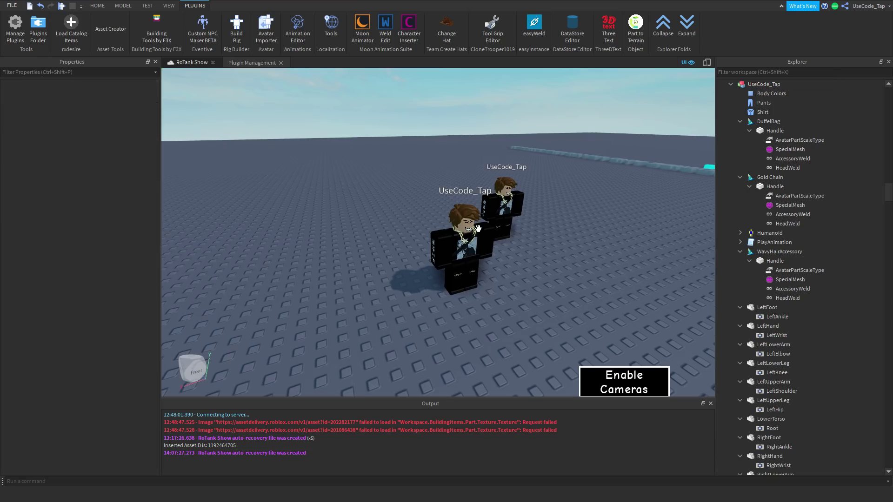
pyautogui.keyDown('ctrl'); pyautogui.click(507, 203); pyautogui.keyUp('ctrl')
pyautogui.press('Delete')
pyautogui.press('s')
pyautogui.press('w')
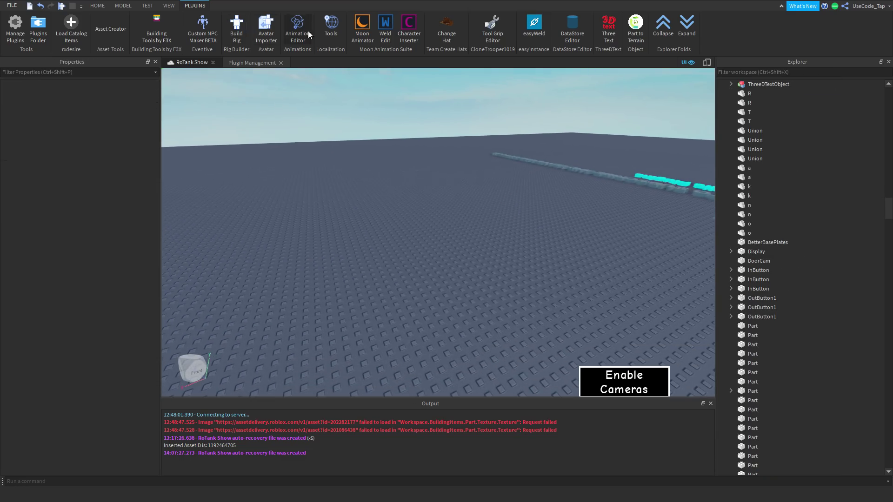
# - Open the Avatar Importer to view its avatar types and close it without importing
pyautogui.click(235, 27)
pyautogui.click(254, 25)
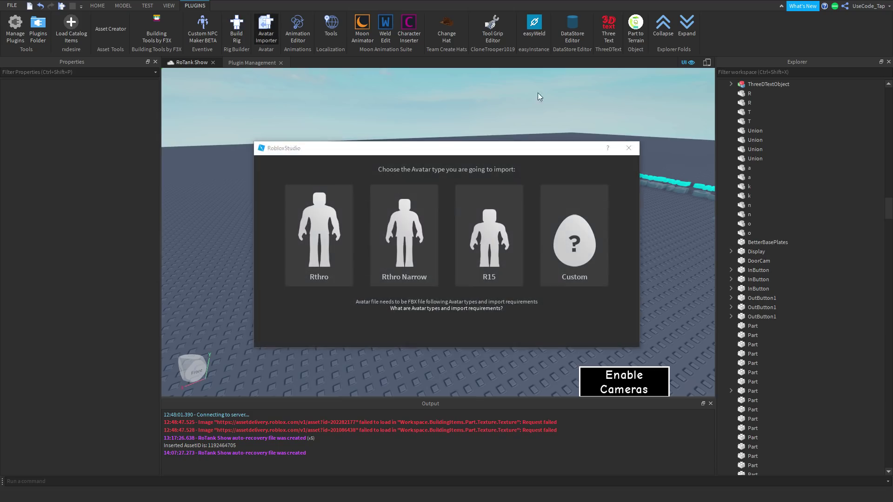
pyautogui.click(629, 149)
# - Insert an R15 Block Rig with Rig Builder and move the dummy down onto the baseplate
pyautogui.click(237, 27)
pyautogui.click(423, 188)
pyautogui.click(450, 205)
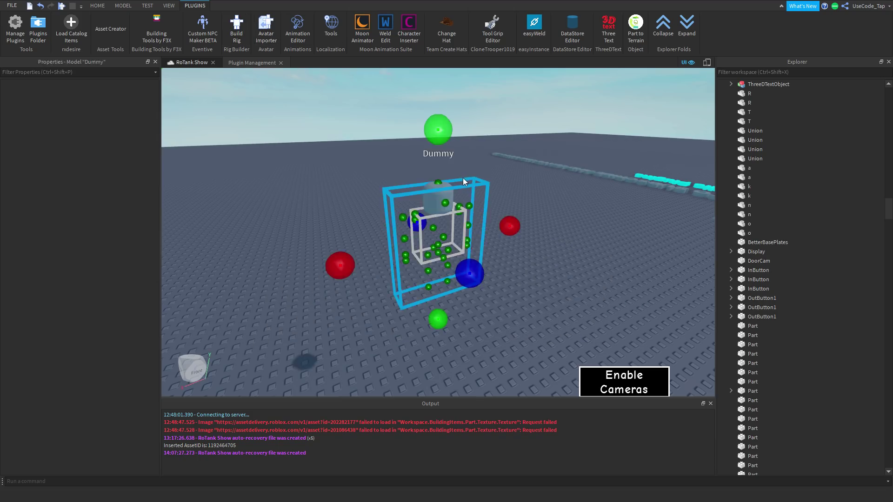
pyautogui.moveTo(449, 215); pyautogui.dragTo(414, 282)
pyautogui.click(321, 186)
# - Reopen Rig Builder with the dummy in close view
pyautogui.click(201, 38)
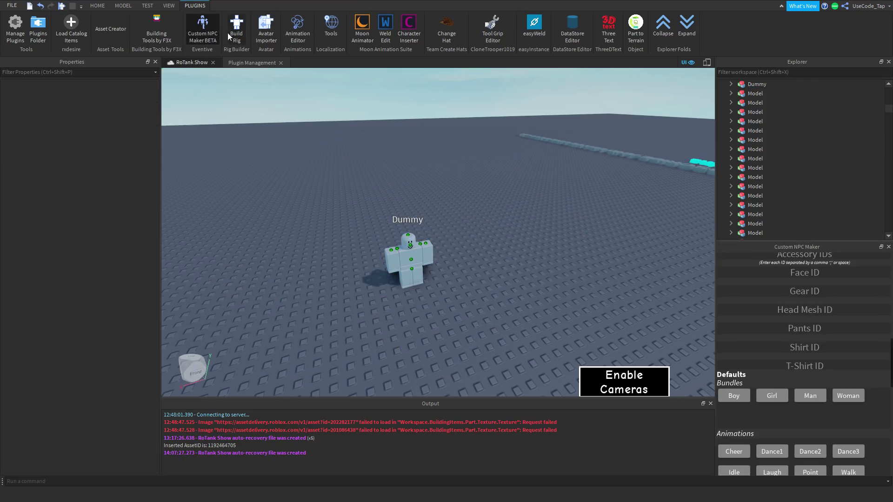
pyautogui.click(242, 34)
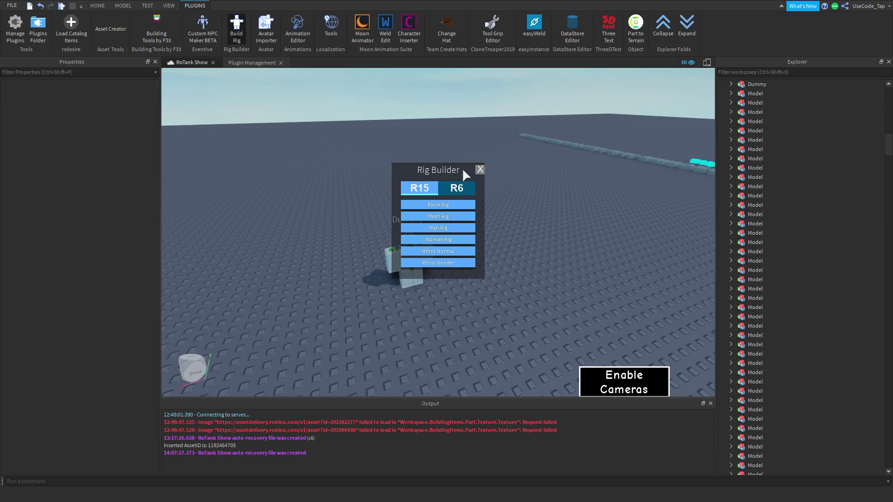
pyautogui.scroll(5, 502, 166)
pyautogui.scroll(-3, 496, 159)
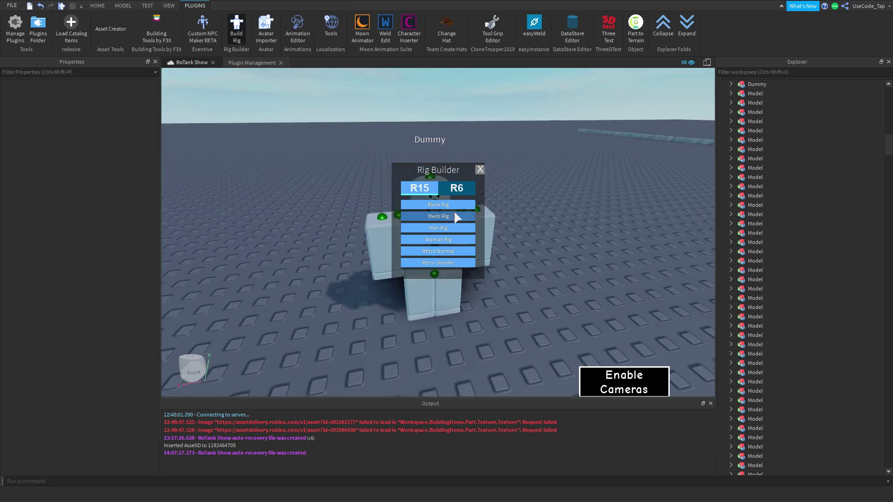
# - Insert an R15 Mesh Rig with Rig Builder and delete the dummies from the workspace
pyautogui.click(446, 216)
pyautogui.scroll(3, 497, 181)
pyautogui.scroll(-5, 479, 181)
pyautogui.press('Delete')
pyautogui.click(436, 258)
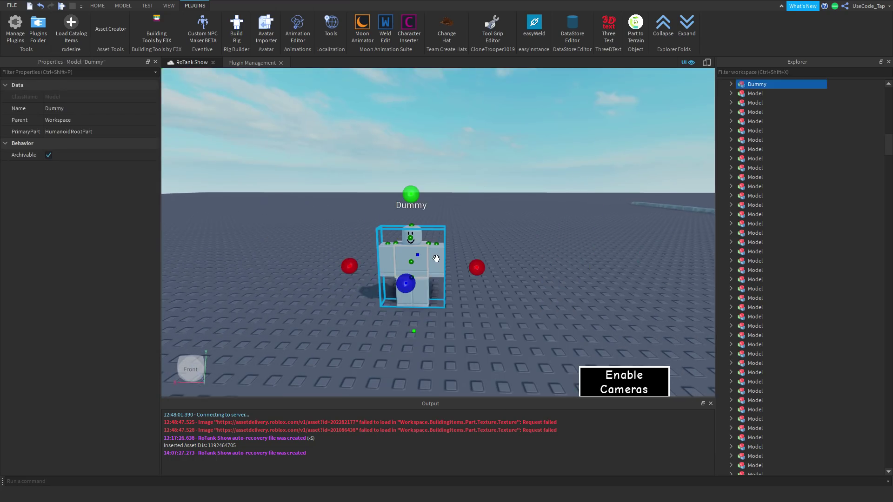
pyautogui.press('Delete')
# - Open and close the Avatar Importer and the Animation Editor without importing or animating anything
pyautogui.click(254, 32)
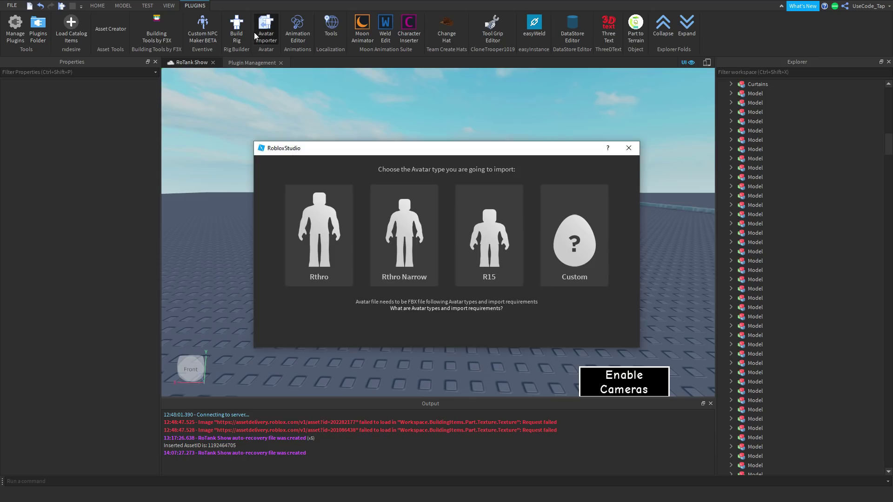
pyautogui.click(629, 149)
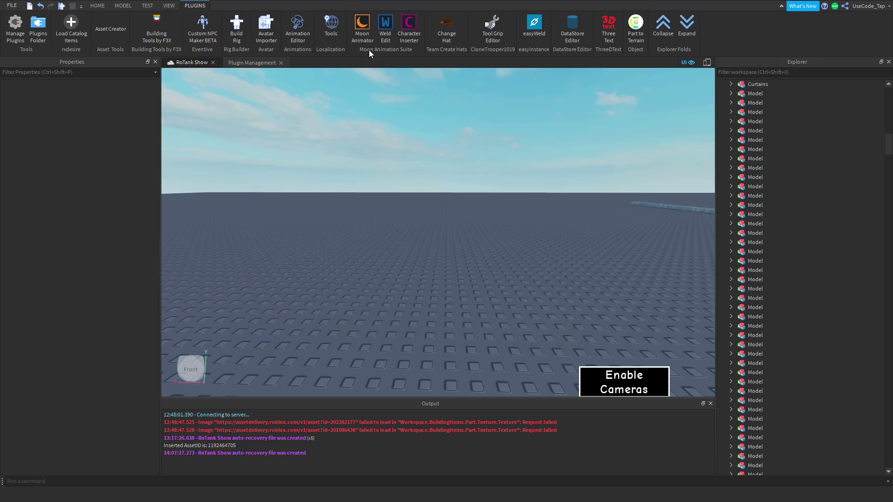
pyautogui.click(308, 25)
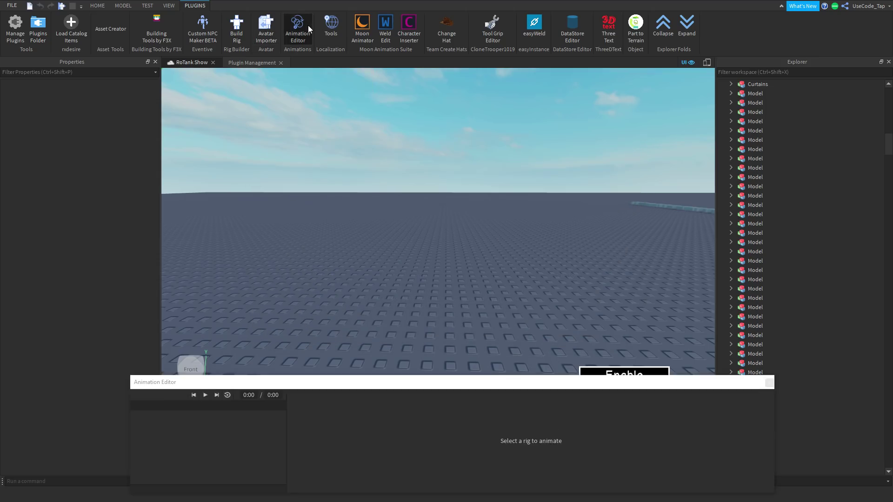
pyautogui.moveTo(310, 379); pyautogui.dragTo(380, 390)
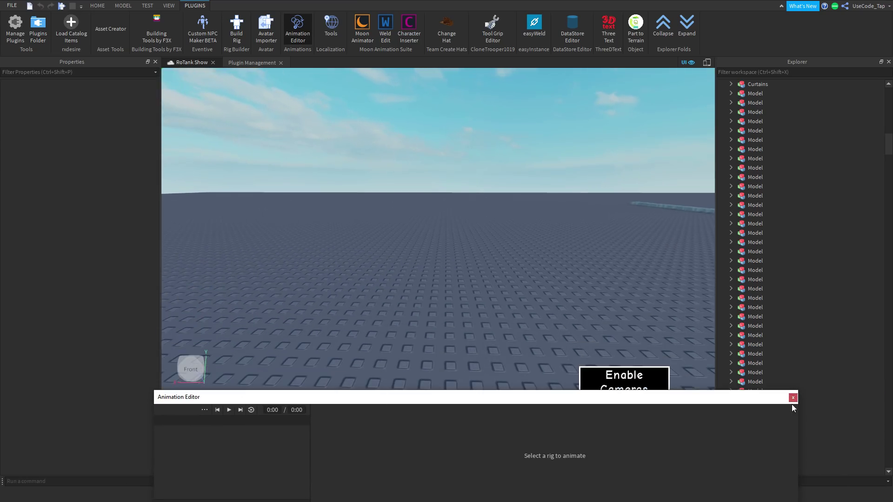
pyautogui.click(793, 399)
# - Reopen and close the Animation Editor, and briefly show the Localization Tools view
pyautogui.click(298, 29)
pyautogui.moveTo(372, 396)
pyautogui.mouseDown()
pyautogui.moveTo(347, 420)
pyautogui.moveTo(335, 400)
pyautogui.moveTo(332, 414)
pyautogui.moveTo(370, 384)
pyautogui.mouseUp()
pyautogui.click(406, 376)
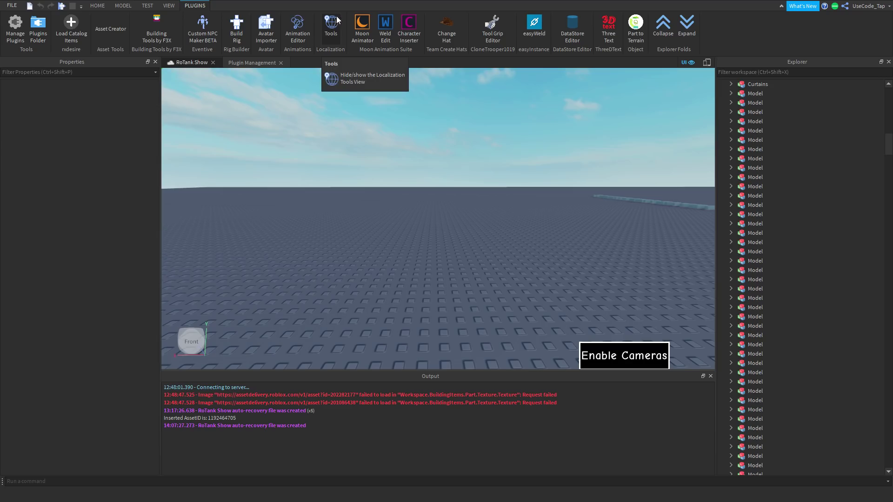
pyautogui.click(331, 28)
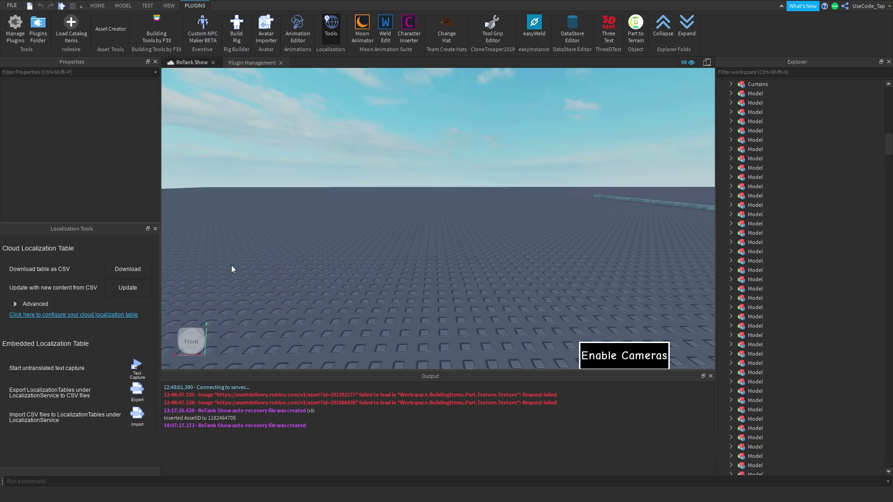
pyautogui.click(332, 24)
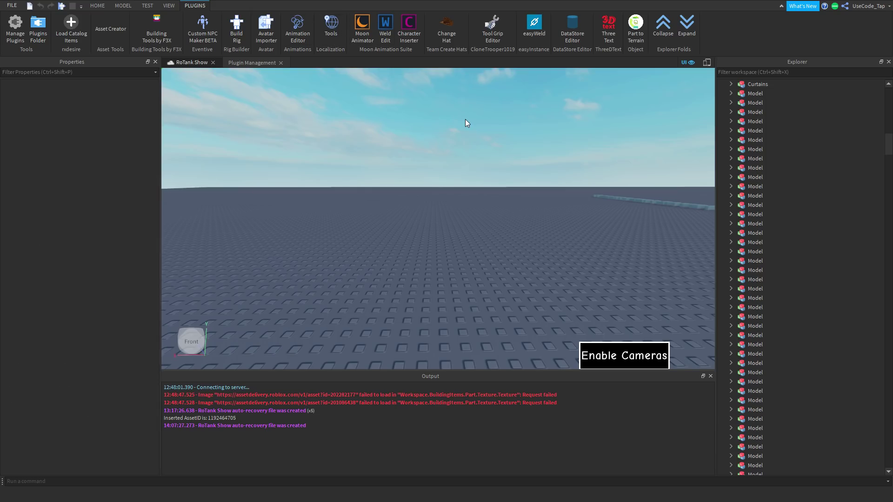
# - Insert an R15 character with Character Inserter by entering the player's username
pyautogui.click(409, 26)
pyautogui.click(409, 208)
pyautogui.click(500, 207)
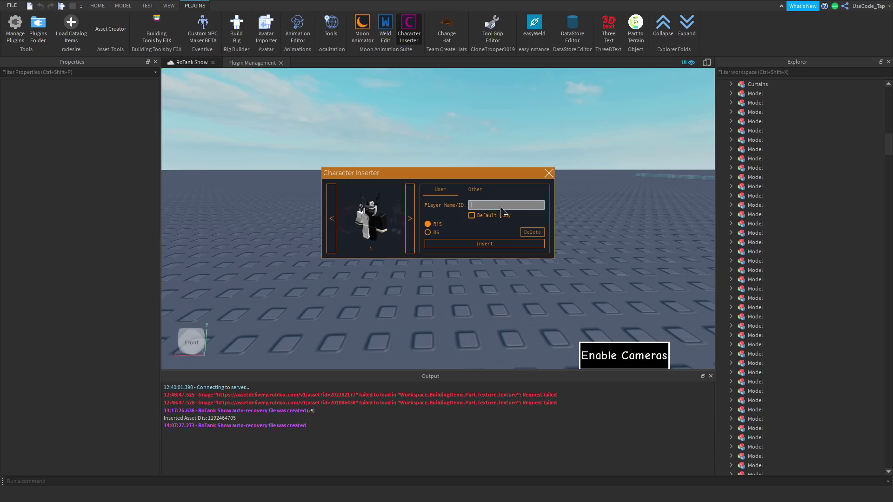
pyautogui.write('xNayrx')
pyautogui.press('Return')
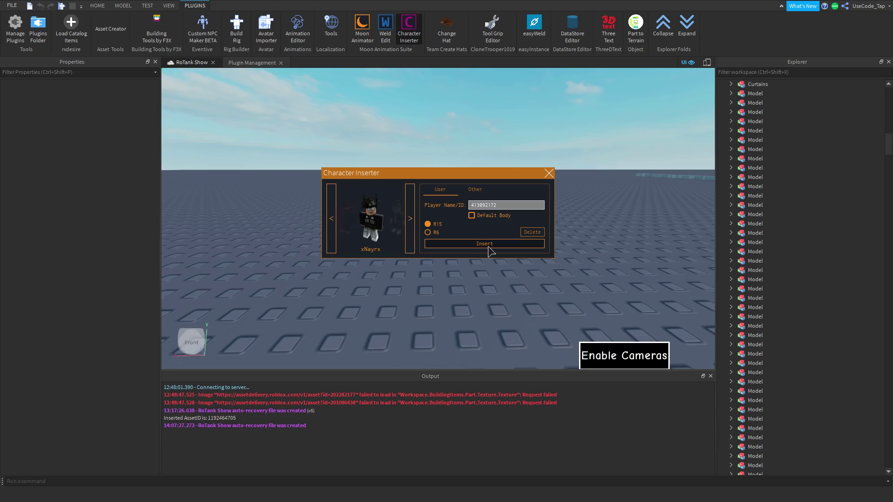
pyautogui.click(484, 244)
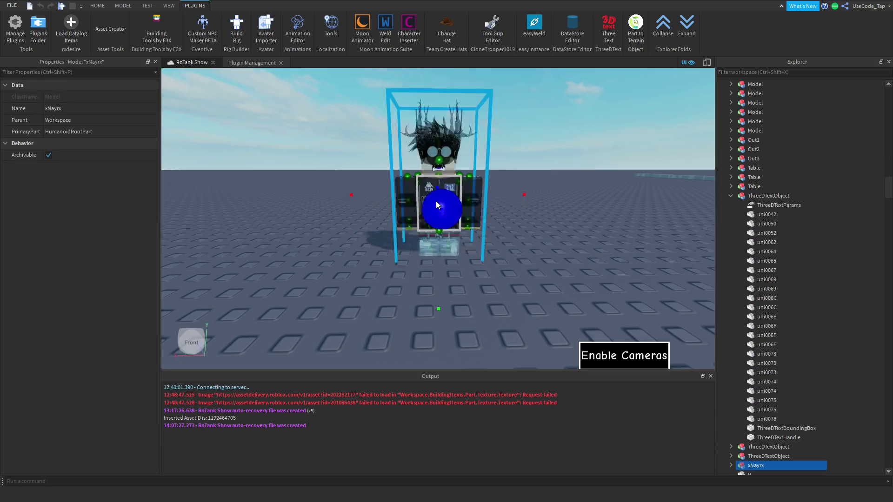
# - Insert a blank R15 rig from Character Inserter's other options and close the plugin window
pyautogui.scroll(-3, 551, 202)
pyautogui.click(461, 229)
pyautogui.scroll(-3, 447, 204)
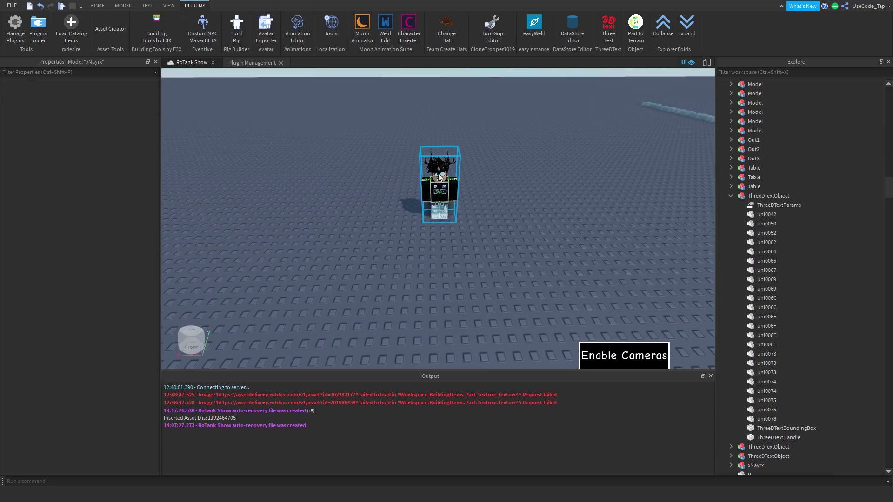
pyautogui.click(438, 191)
pyautogui.click(403, 33)
pyautogui.click(475, 190)
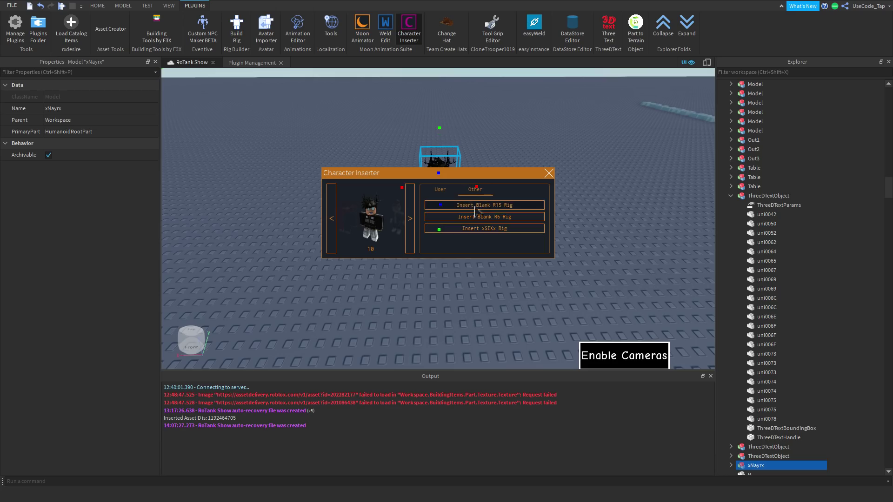
pyautogui.click(478, 207)
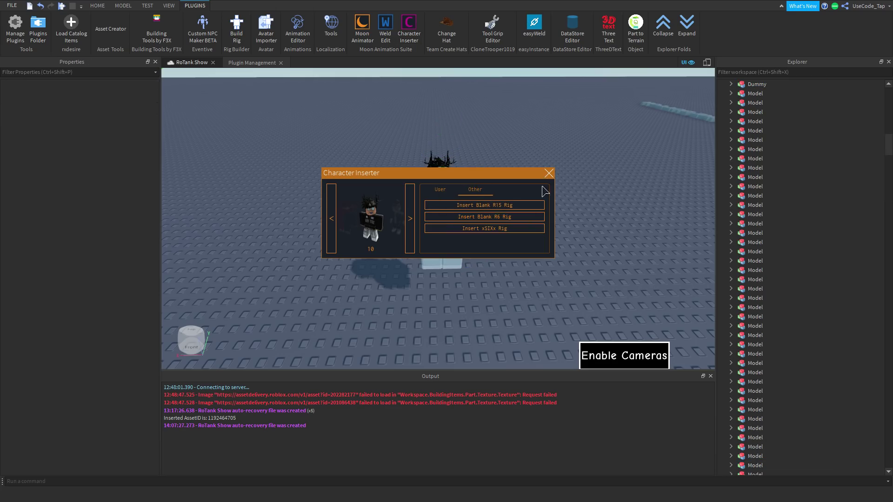
pyautogui.click(549, 173)
# - Move the blank rig across the baseplate so it stands beside the player character
pyautogui.moveTo(431, 199); pyautogui.dragTo(481, 233)
pyautogui.scroll(4, 517, 209)
pyautogui.moveTo(516, 208); pyautogui.dragTo(511, 188, button='right')
pyautogui.click(512, 188)
pyautogui.scroll(-2, 512, 188)
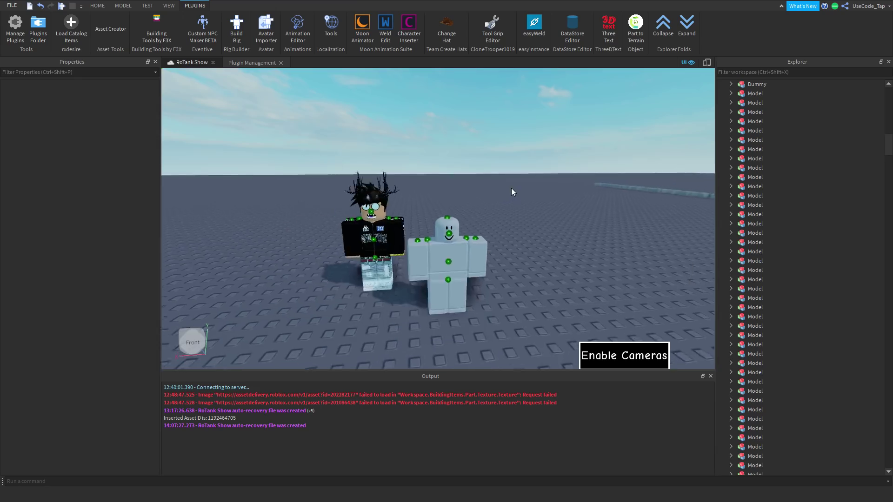
# - Select the player character and the blank rig together and delete them
pyautogui.scroll(-2, 512, 188)
pyautogui.moveTo(335, 176); pyautogui.dragTo(492, 281)
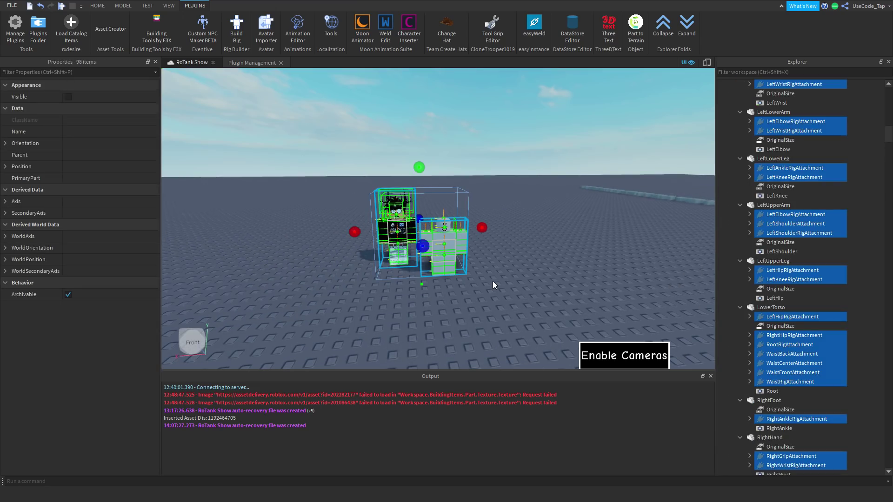
pyautogui.press('Delete')
# - Look through the Moon Animation Suite plugins Moon Animator, Weld Edit and Character Inserter, and close their windows
pyautogui.click(363, 36)
pyautogui.click(385, 36)
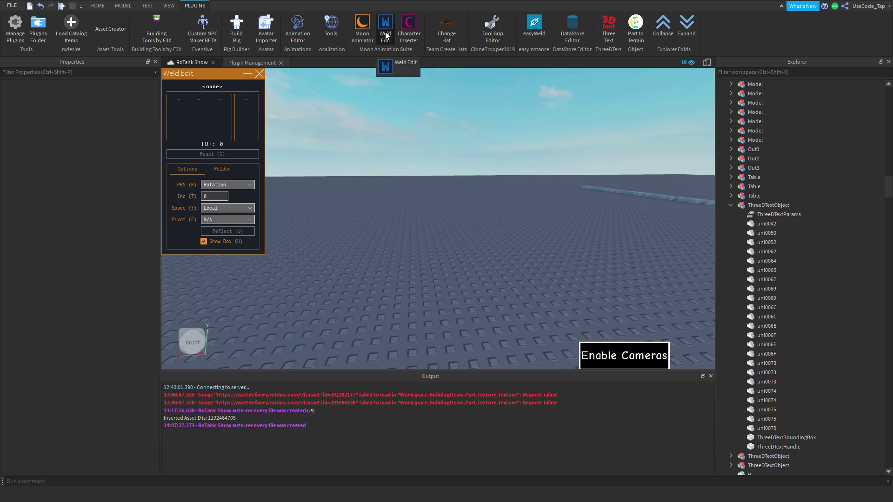
pyautogui.click(386, 32)
pyautogui.click(400, 21)
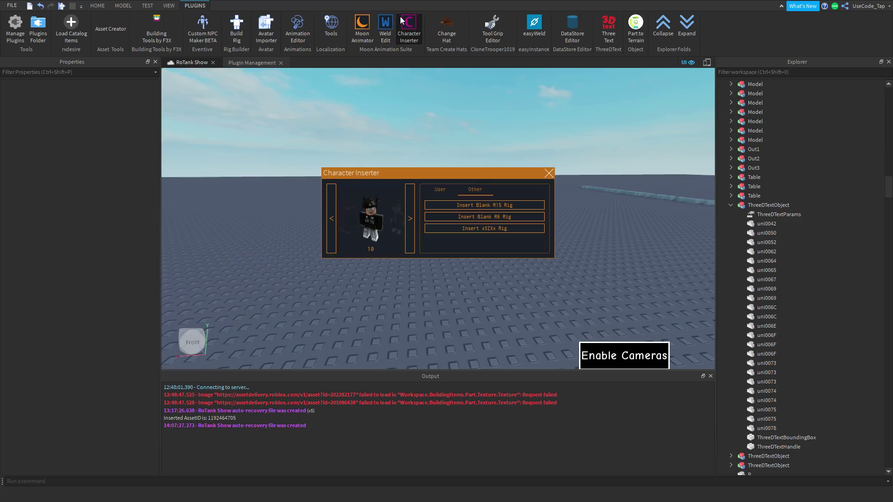
pyautogui.click(403, 27)
pyautogui.click(401, 27)
pyautogui.click(401, 27)
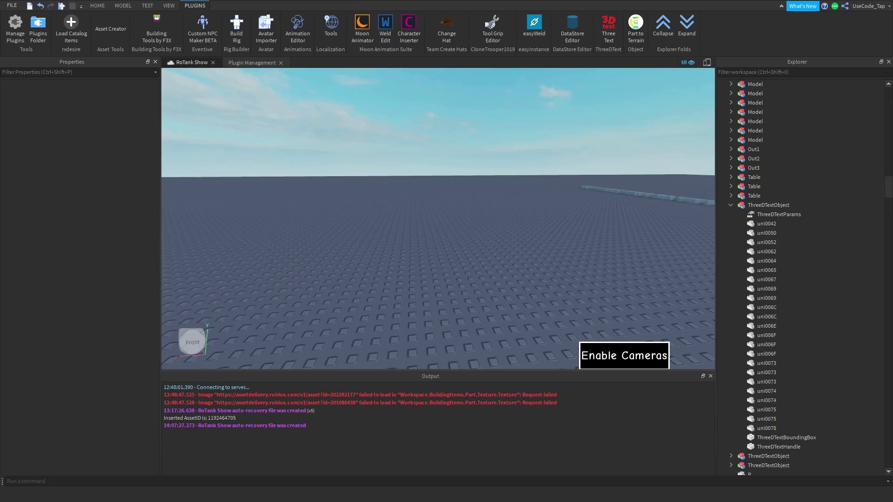
# - Open the Team Create hat properties with Change Hat, move the window clear of the team member's avatar, and close it
pyautogui.moveTo(394, 149); pyautogui.dragTo(395, 150, button='right')
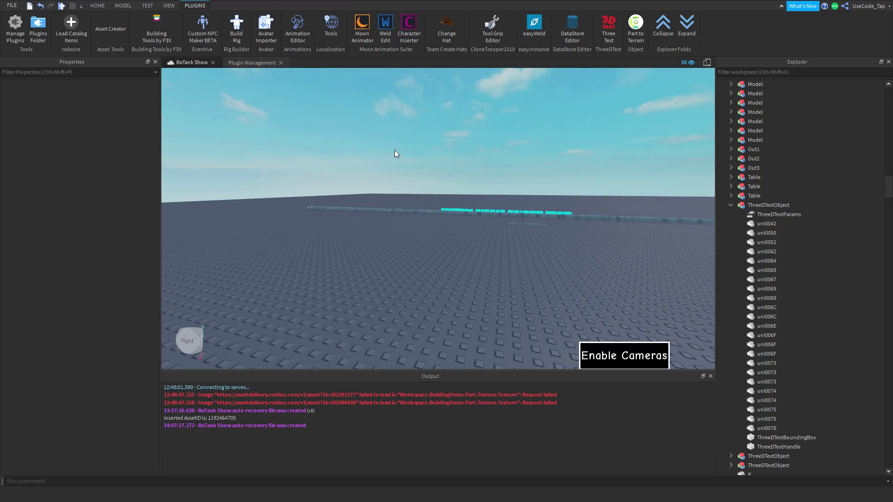
pyautogui.moveTo(451, 186); pyautogui.dragTo(451, 187, button='right')
pyautogui.press('w')
pyautogui.press('w')
pyautogui.moveTo(468, 264); pyautogui.dragTo(468, 263, button='right')
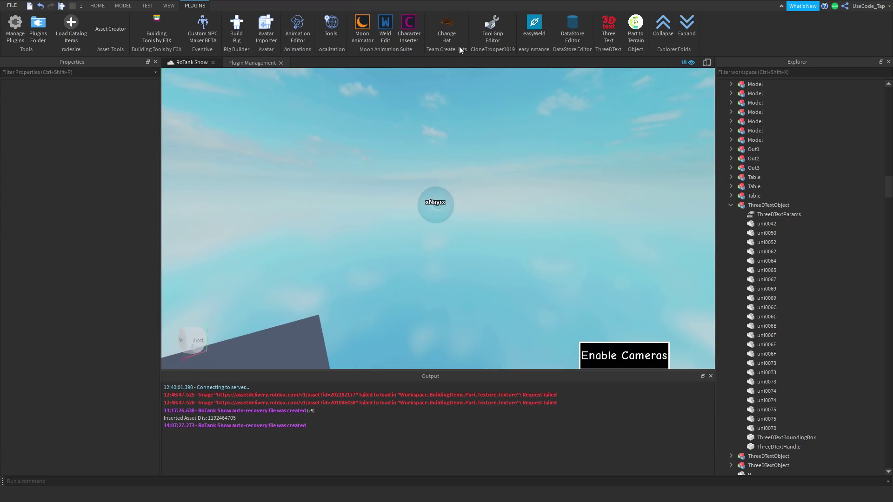
pyautogui.click(446, 27)
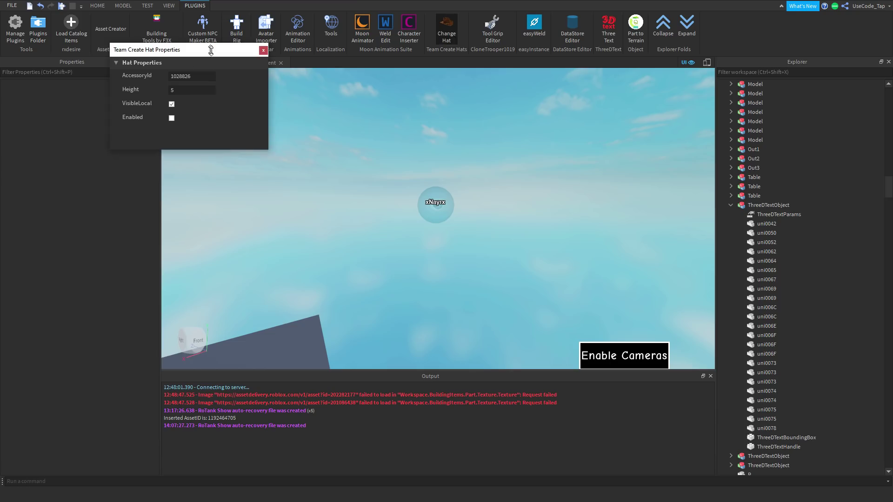
pyautogui.moveTo(216, 54); pyautogui.dragTo(291, 245)
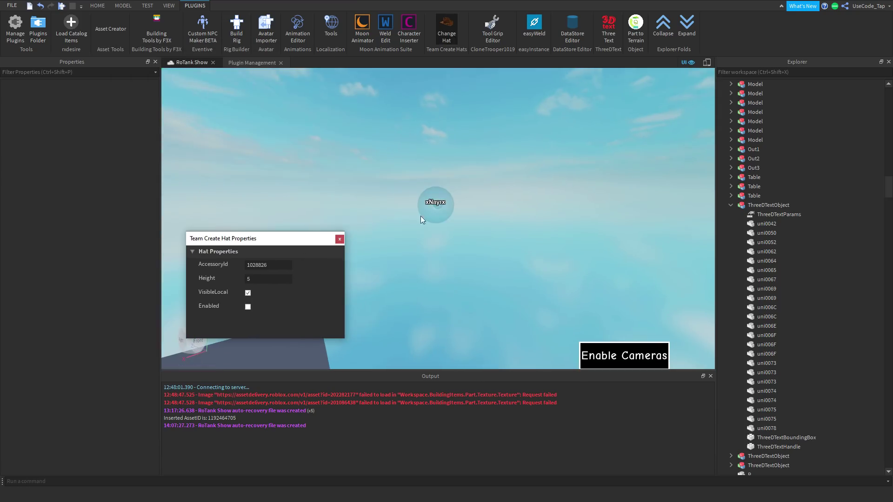
pyautogui.click(429, 205)
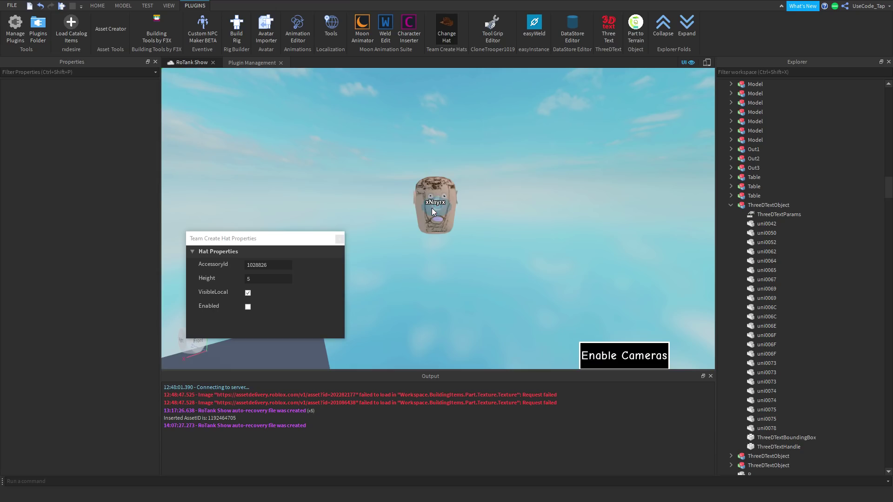
pyautogui.click(339, 239)
# - Examine the hat on the team member's avatar from several sides and distances
pyautogui.scroll(3, 419, 233)
pyautogui.moveTo(419, 233); pyautogui.dragTo(521, 234, button='right')
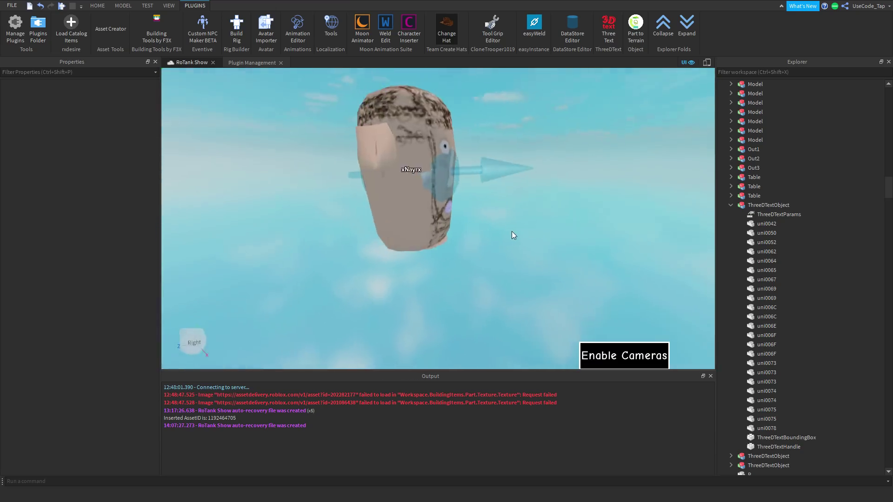
pyautogui.scroll(-5, 512, 231)
pyautogui.scroll(3, 521, 235)
pyautogui.scroll(-2, 521, 234)
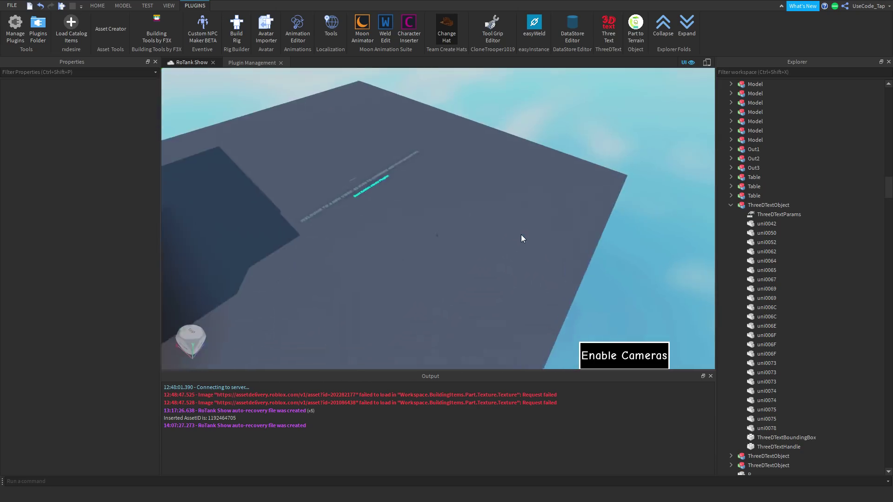
pyautogui.scroll(3, 358, 270)
pyautogui.scroll(-3, 338, 218)
pyautogui.scroll(-2, 376, 216)
pyautogui.moveTo(409, 216); pyautogui.dragTo(421, 198, button='right')
pyautogui.scroll(3, 428, 205)
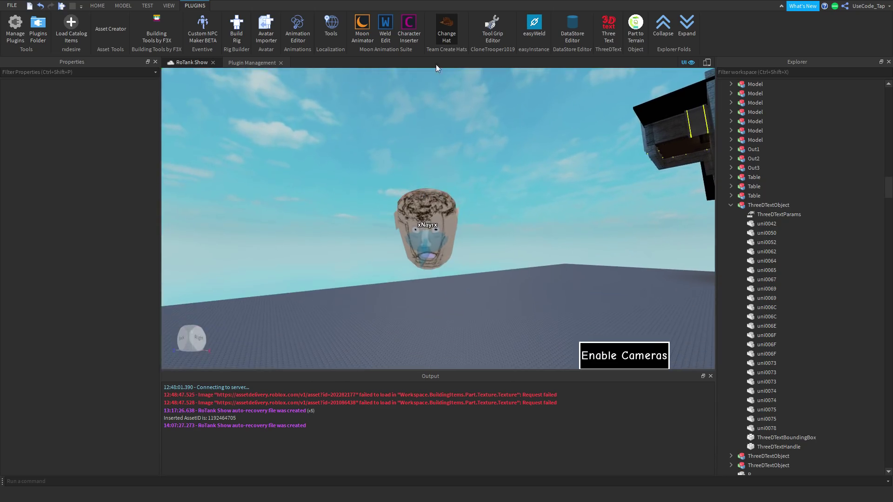
# - Reopen the Team Create hat properties, review the AccessoryId, Height and Enabled settings, and close the window
pyautogui.click(447, 27)
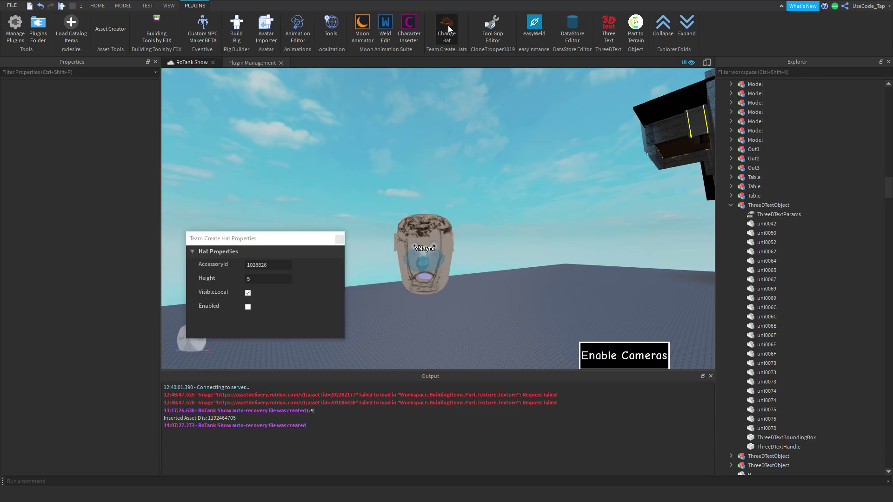
pyautogui.click(263, 266)
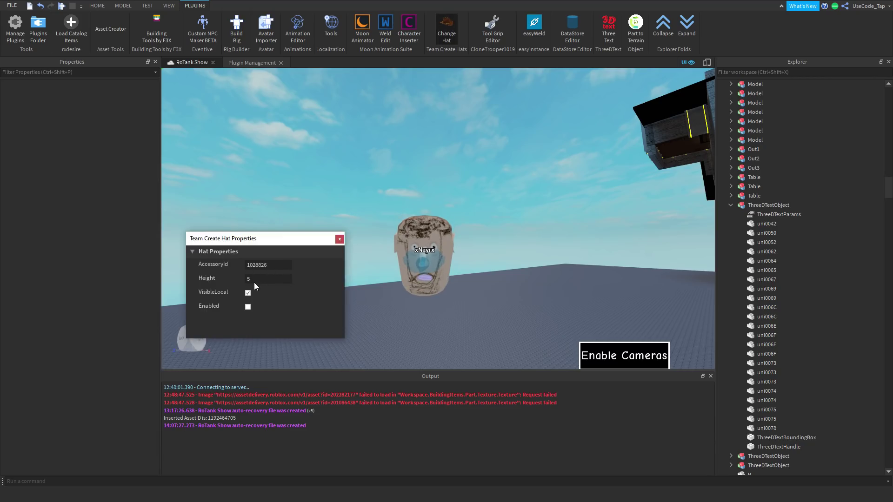
pyautogui.write('5')
pyautogui.click(248, 307)
pyautogui.click(340, 239)
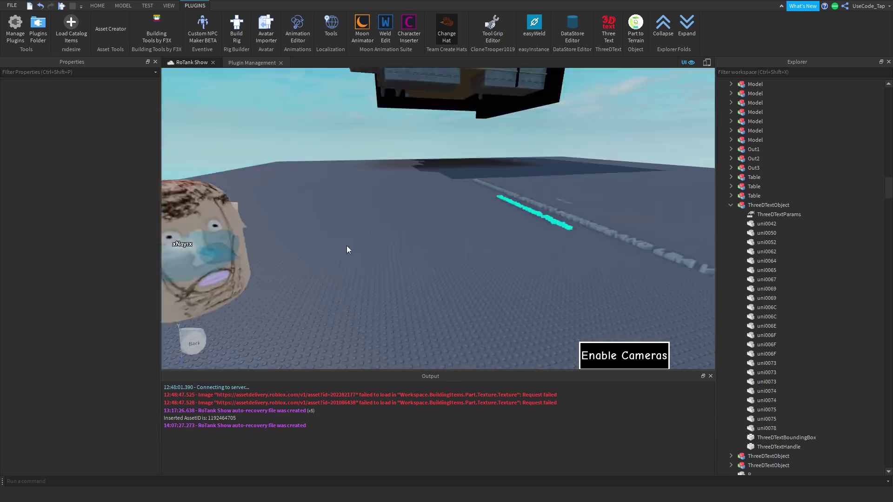
# - View the team member's hat above the baseplate from farther away, and briefly reopen and close Change Hat
pyautogui.moveTo(467, 270); pyautogui.dragTo(529, 267, button='right')
pyautogui.scroll(-4, 530, 266)
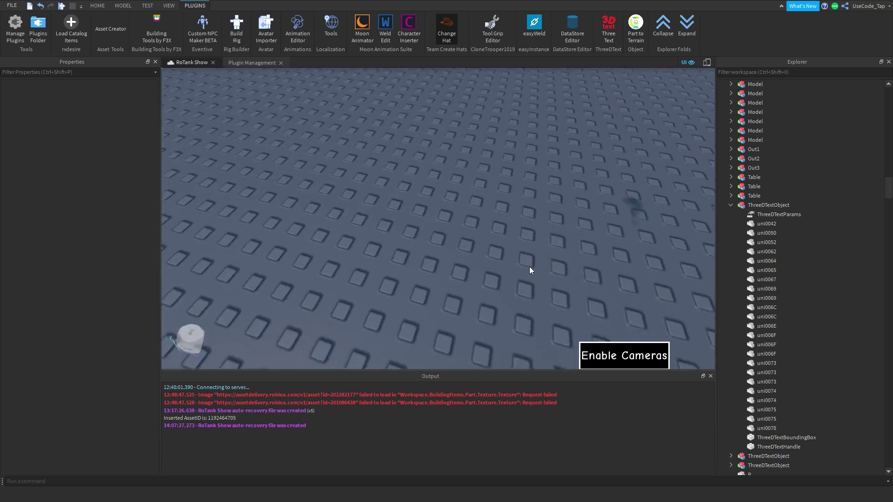
pyautogui.scroll(-5, 580, 219)
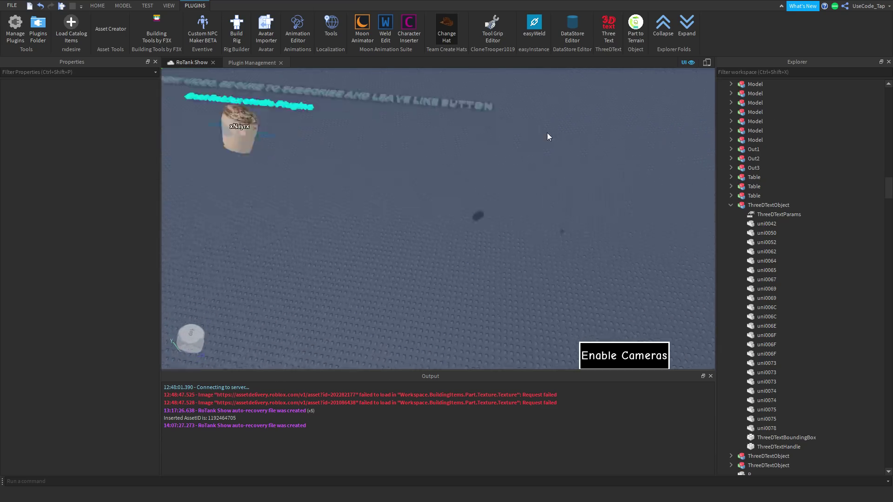
pyautogui.moveTo(547, 132); pyautogui.dragTo(465, 140, button='right')
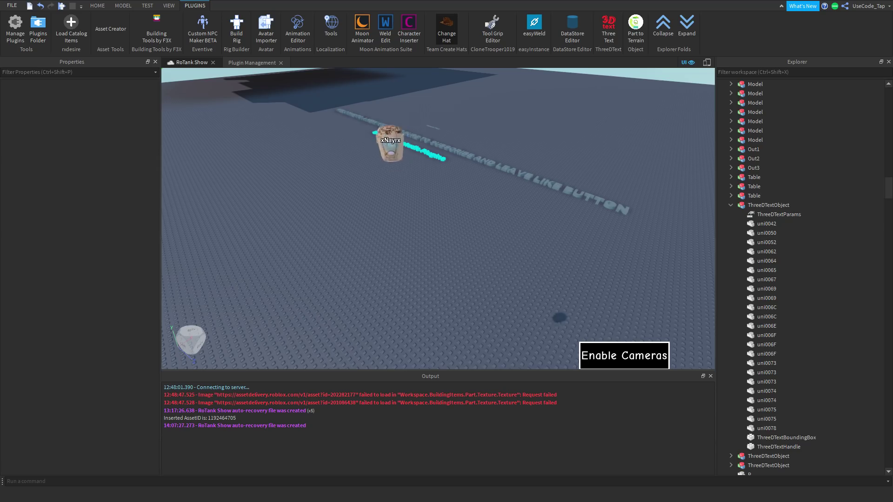
pyautogui.moveTo(352, 159); pyautogui.dragTo(173, 115, button='right')
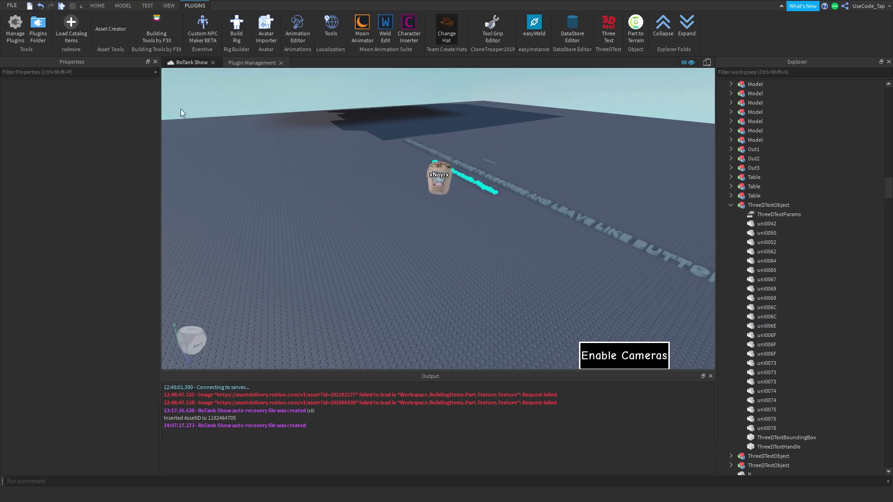
pyautogui.click(440, 27)
pyautogui.click(440, 26)
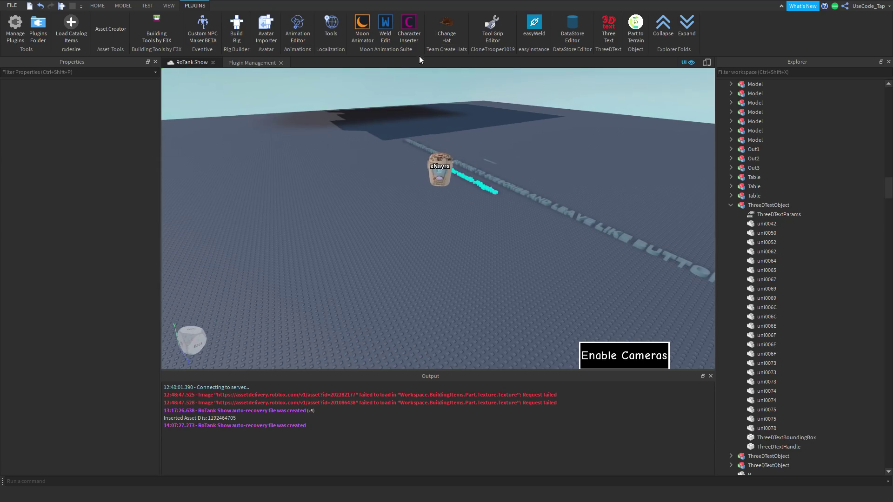
pyautogui.click(442, 29)
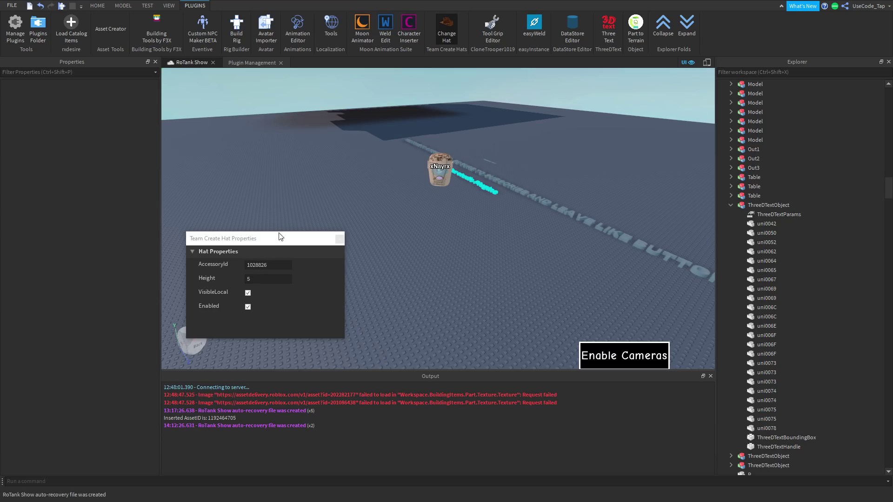
pyautogui.moveTo(314, 191); pyautogui.dragTo(314, 144, button='right')
pyautogui.scroll(3, 421, 197)
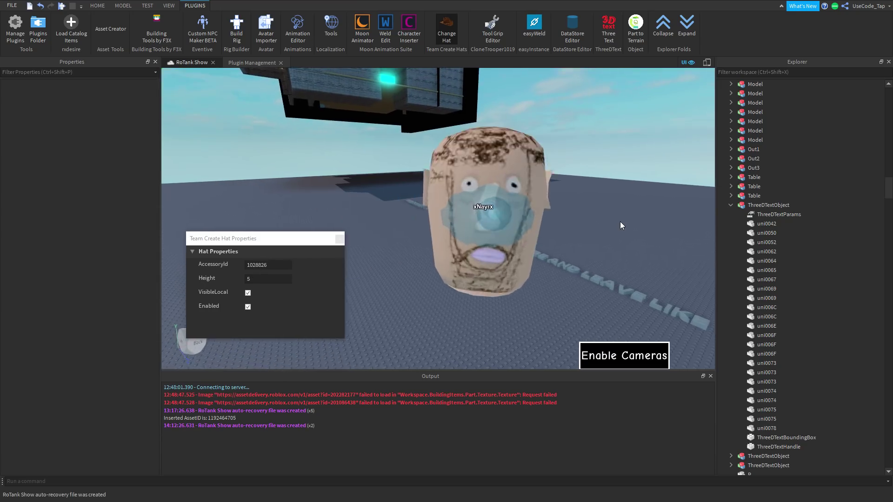
pyautogui.moveTo(625, 226); pyautogui.dragTo(621, 221, button='right')
pyautogui.scroll(-1, 458, 203)
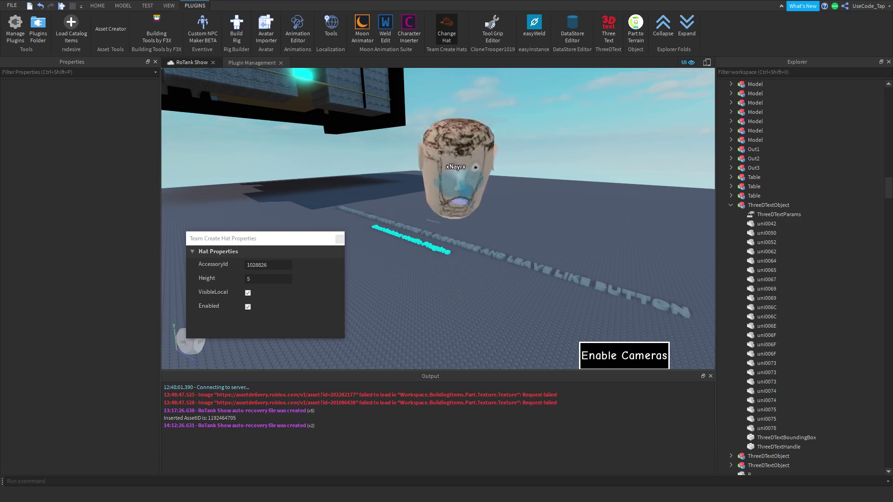
pyautogui.doubleClick(277, 264)
pyautogui.hotkey('ctrl', 'v')
pyautogui.moveTo(481, 217); pyautogui.dragTo(481, 219, button='right')
pyautogui.scroll(3, 481, 218)
pyautogui.scroll(-10, 481, 218)
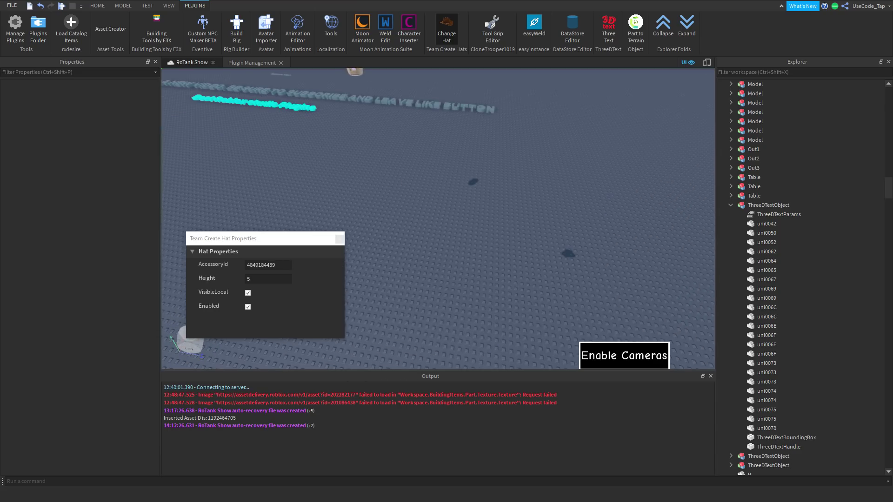
# - Toggle the Enabled setting in the Team Create hat properties and close the window
pyautogui.click(246, 308)
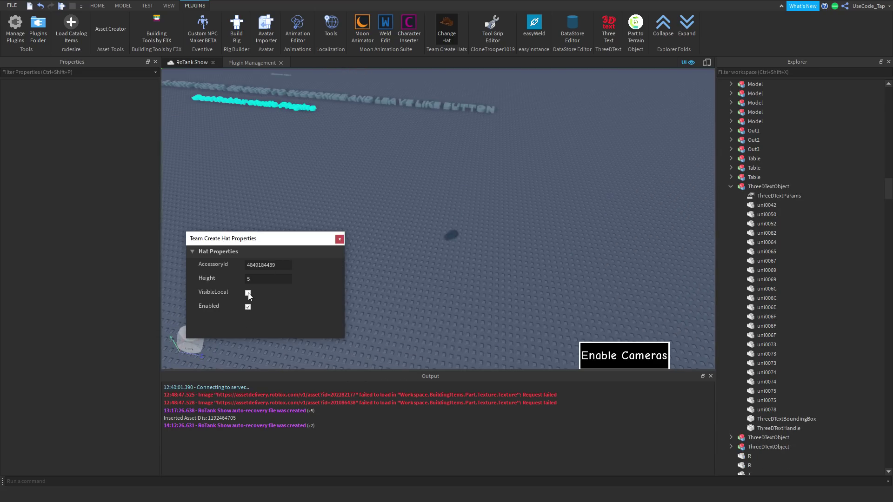
pyautogui.click(339, 239)
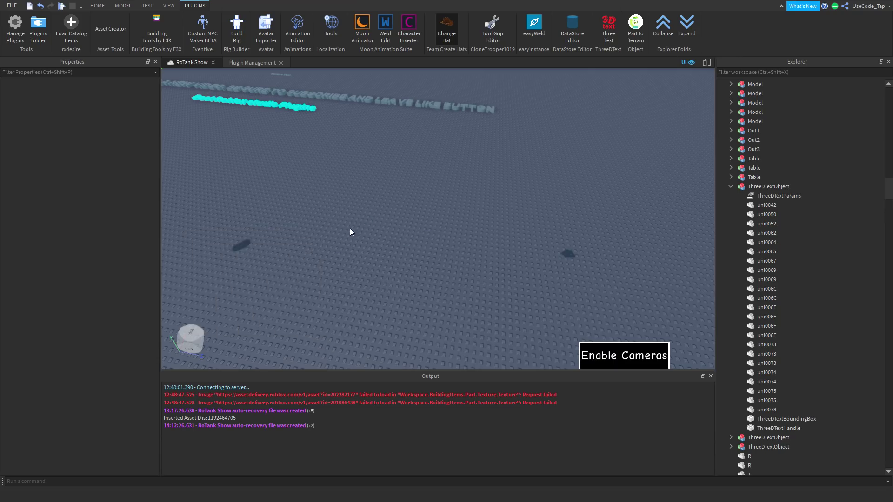
pyautogui.click(439, 35)
pyautogui.click(440, 35)
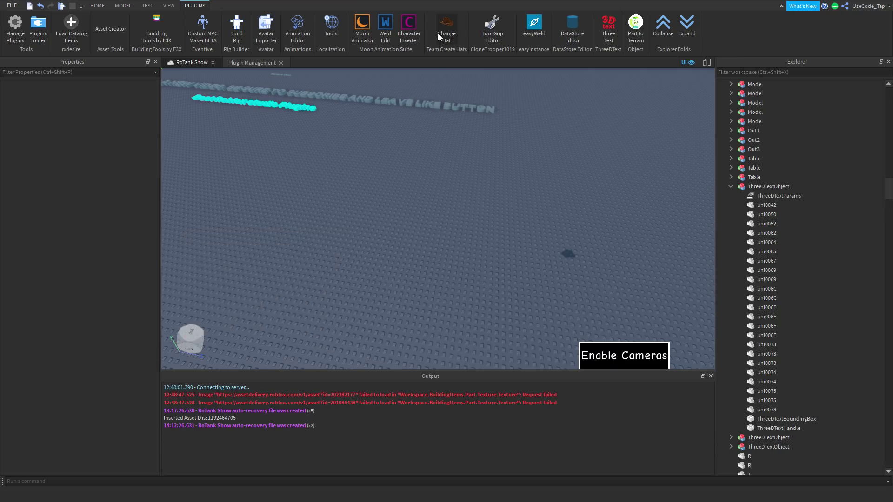
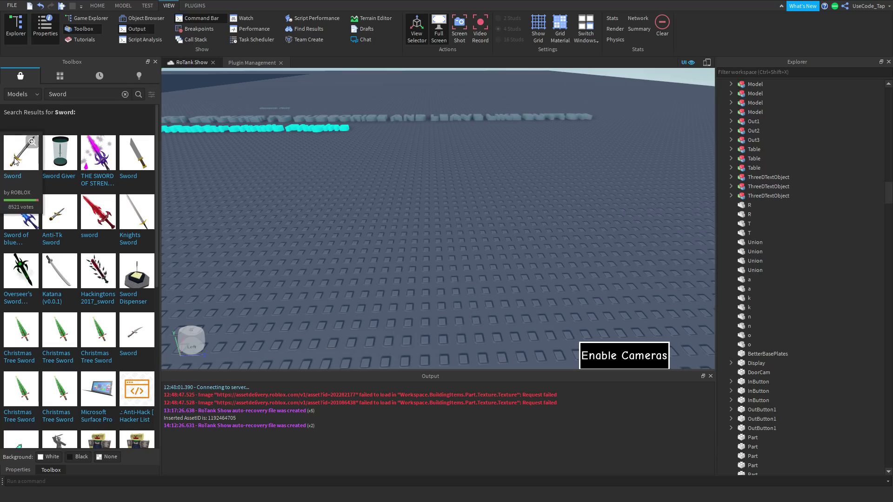
# - Insert the Sword model by ROBLOX from the Toolbox onto the baseplate and close the Toolbox
pyautogui.click(484, 263)
pyautogui.click(193, 6)
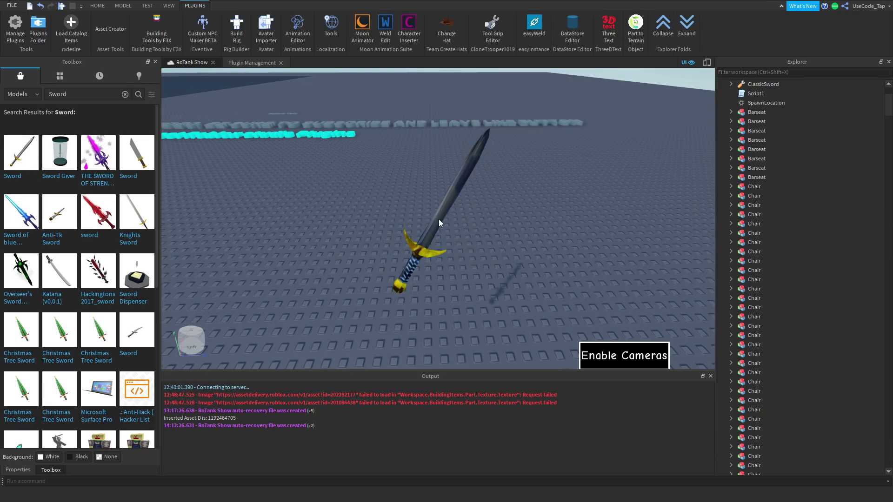
pyautogui.click(155, 62)
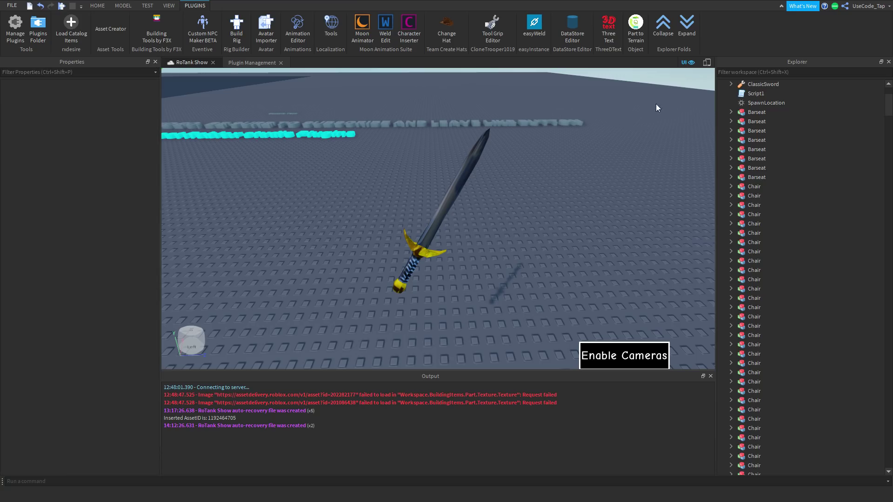
# - Load the ClassicSword tool into the Tool Grip Editor
pyautogui.click(763, 84)
pyautogui.click(493, 26)
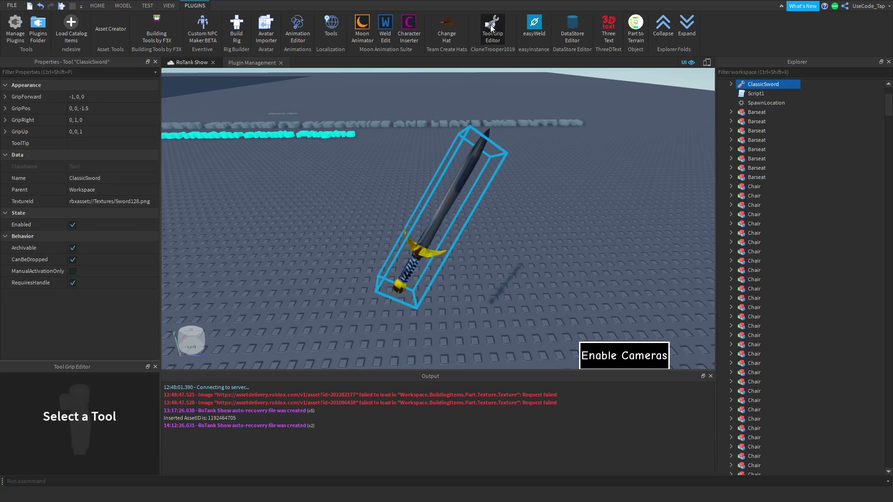
pyautogui.click(752, 84)
pyautogui.moveTo(325, 325); pyautogui.dragTo(353, 325, button='right')
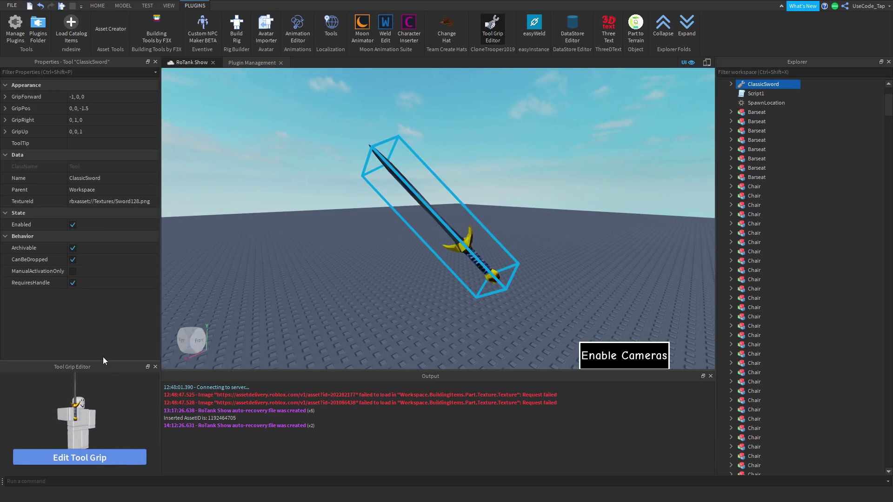
# - Enlarge the Tool Grip Editor preview in height and width, and start editing the ClassicSword's tool grip
pyautogui.moveTo(102, 360); pyautogui.dragTo(99, 283)
pyautogui.moveTo(300, 325); pyautogui.dragTo(301, 325, button='right')
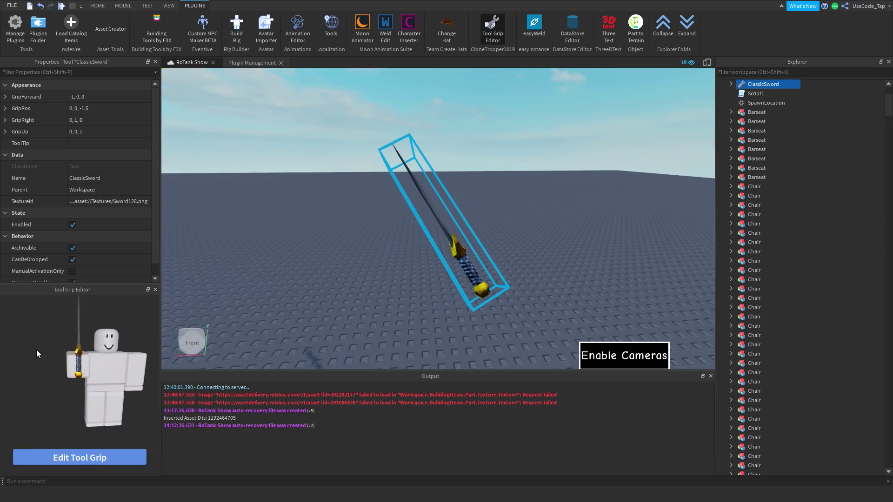
pyautogui.moveTo(161, 348); pyautogui.dragTo(205, 347)
pyautogui.moveTo(310, 337); pyautogui.dragTo(310, 337, button='right')
pyautogui.click(127, 457)
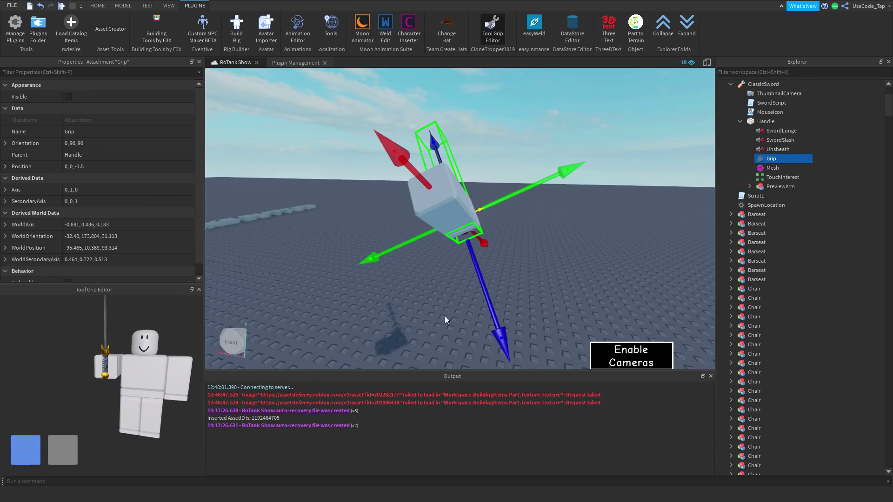
# - Move the sword's Grip attachment slightly along its X axis to position 0.001, 0, -1.5
pyautogui.moveTo(461, 236); pyautogui.dragTo(461, 234, button='right')
pyautogui.moveTo(529, 252); pyautogui.dragTo(469, 230)
pyautogui.moveTo(398, 289); pyautogui.dragTo(400, 289, button='right')
pyautogui.moveTo(643, 113); pyautogui.dragTo(551, 158)
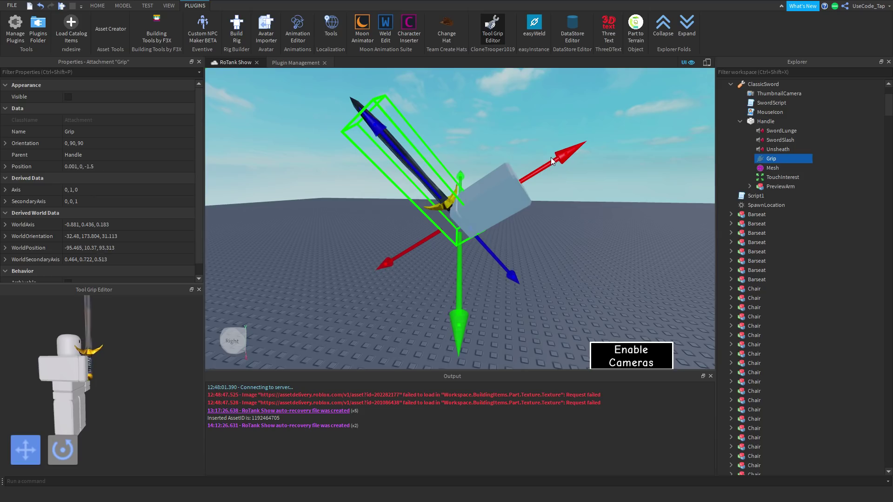
# - Try rotating the sword's Grip attachment to an orientation of 81, 90, 90
pyautogui.moveTo(462, 209); pyautogui.dragTo(453, 214, button='right')
pyautogui.click(74, 442)
pyautogui.moveTo(464, 165); pyautogui.dragTo(471, 169, button='right')
pyautogui.moveTo(514, 210); pyautogui.dragTo(491, 195)
pyautogui.click(454, 198)
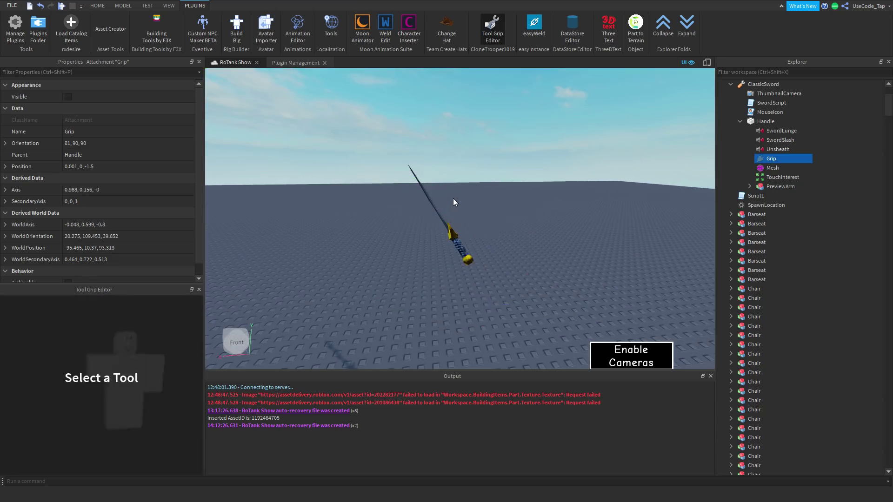
# - Reopen the ClassicSword's grip for editing, rotate it to about -21.944, -94.313, 91.614 so the blade points down, and end the grip editing
pyautogui.click(763, 131)
pyautogui.click(760, 83)
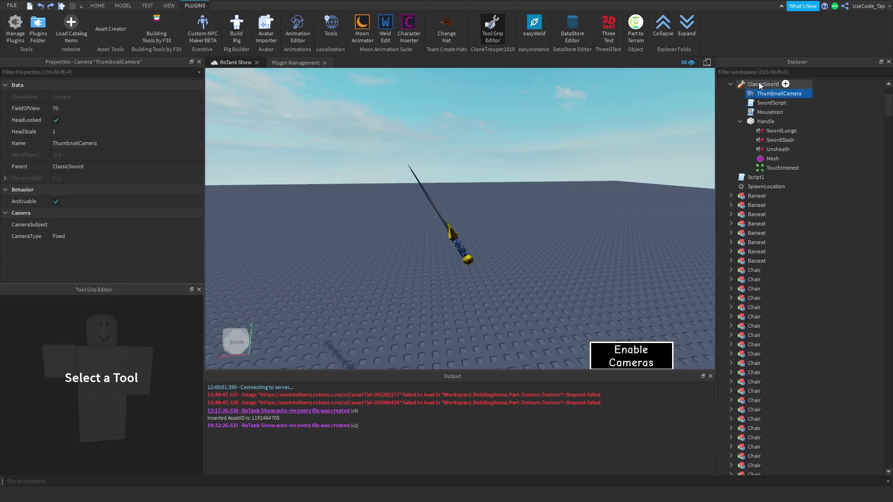
pyautogui.click(103, 458)
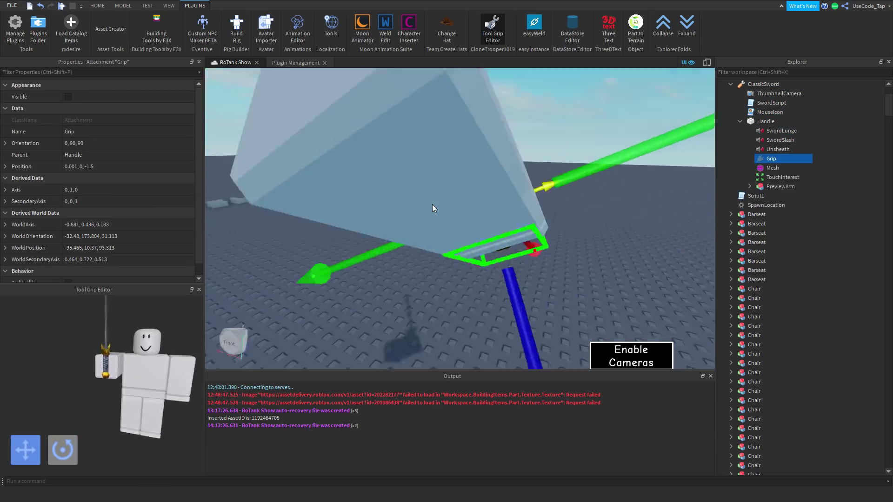
pyautogui.click(65, 449)
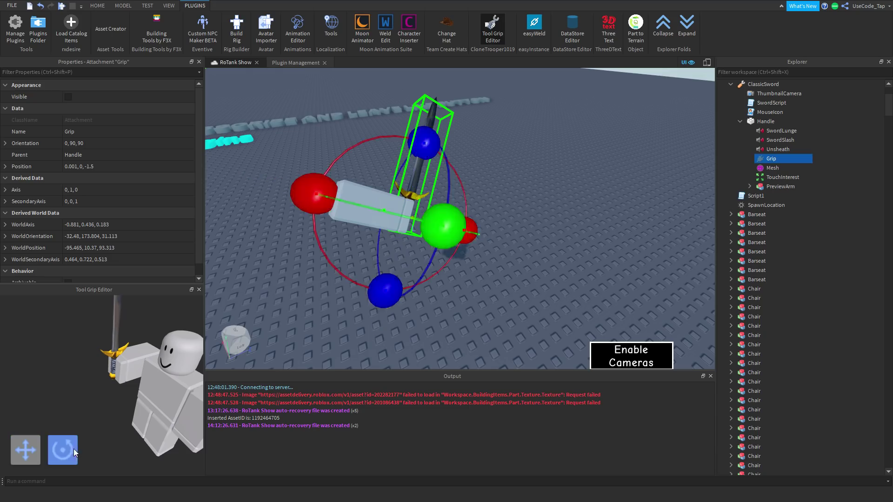
pyautogui.moveTo(438, 230); pyautogui.dragTo(498, 197)
pyautogui.moveTo(389, 215); pyautogui.dragTo(290, 169)
pyautogui.moveTo(425, 205); pyautogui.dragTo(426, 208, button='right')
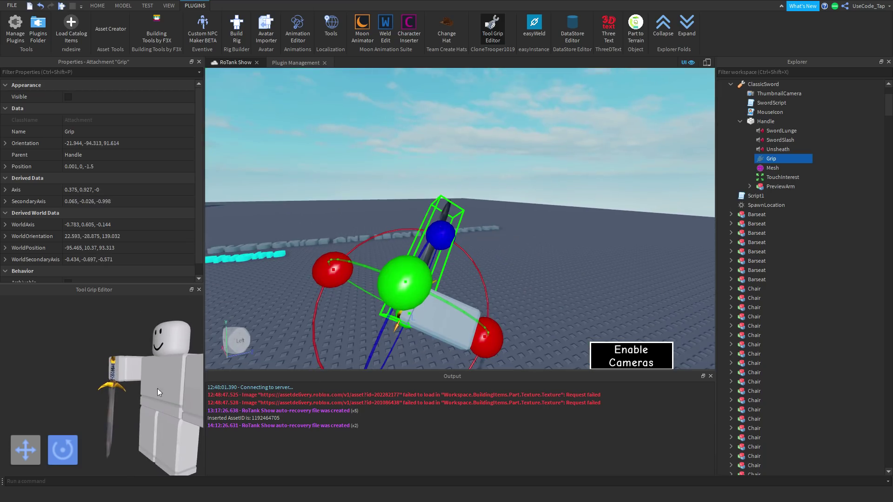
pyautogui.click(594, 166)
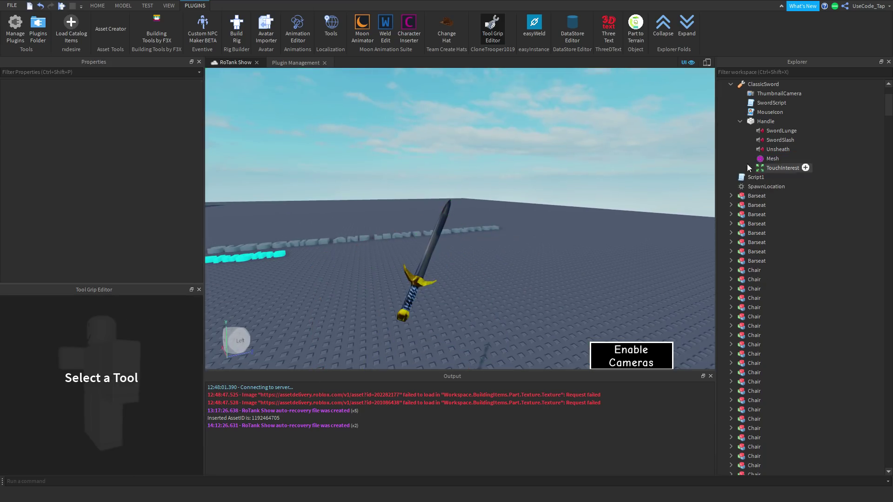
# - Delete the ClassicSword tool from the workspace and run easyWeld with nothing selected
pyautogui.click(763, 93)
pyautogui.click(750, 87)
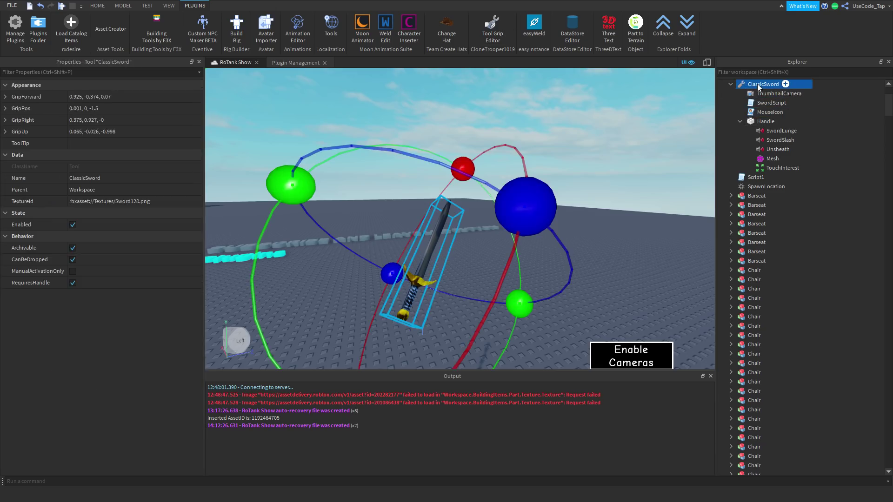
pyautogui.press('Delete')
pyautogui.click(529, 36)
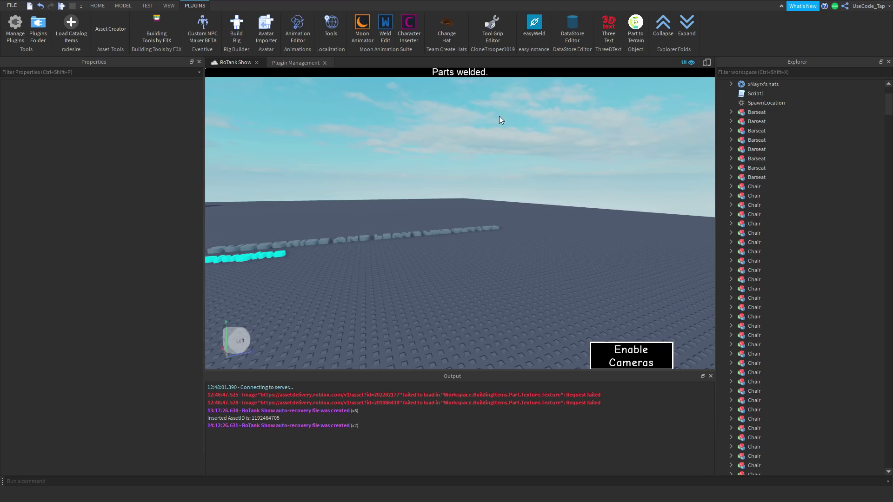
pyautogui.moveTo(486, 184); pyautogui.dragTo(487, 228, button='right')
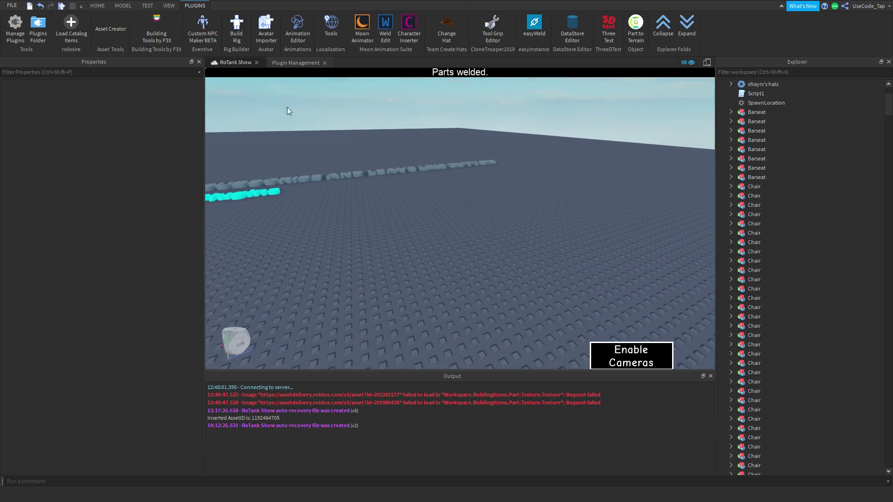
# - Insert two block parts beside each other on the baseplate and select both
pyautogui.click(98, 6)
pyautogui.click(254, 23)
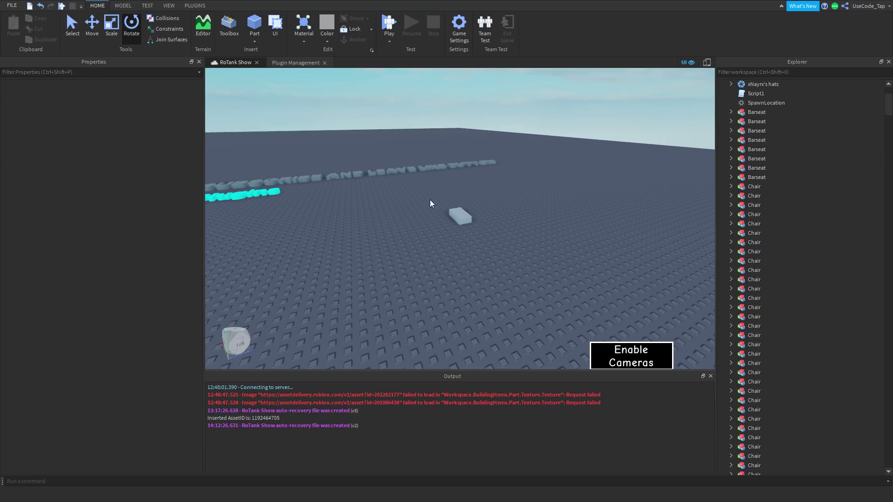
pyautogui.moveTo(458, 213); pyautogui.dragTo(436, 223)
pyautogui.keyDown('ctrl'); pyautogui.click(459, 210); pyautogui.keyUp('ctrl')
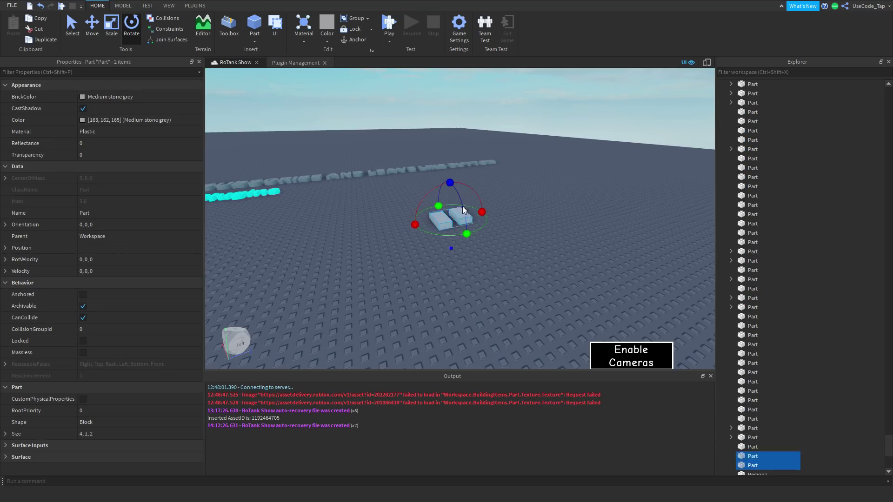
# - Weld the two selected parts together with easyWeld
pyautogui.click(196, 6)
pyautogui.scroll(4, 573, 118)
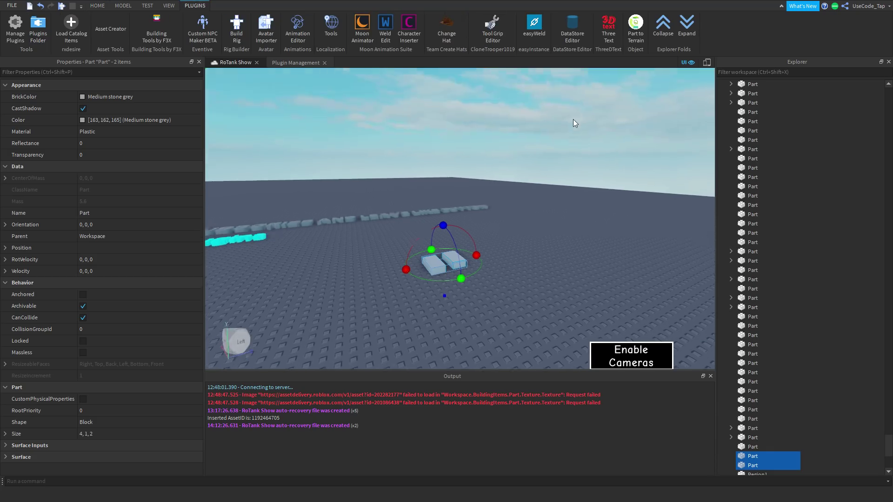
pyautogui.click(533, 29)
pyautogui.scroll(3, 466, 270)
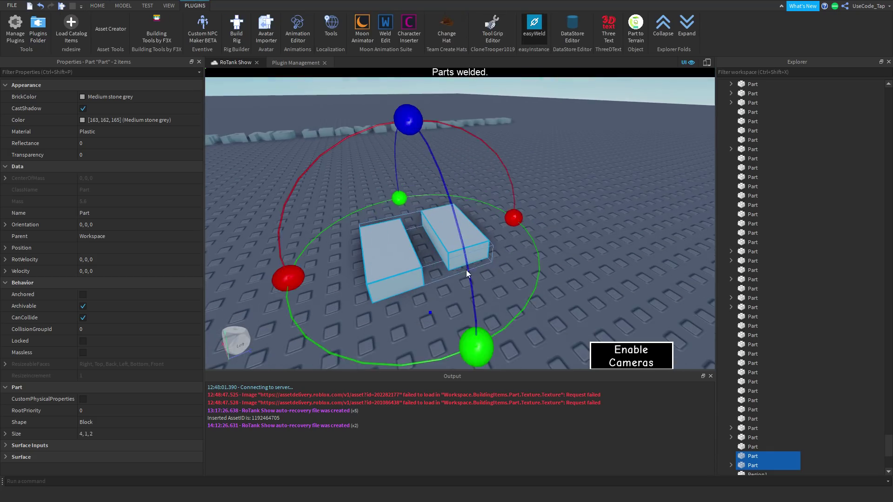
# - Expand the welded part in the Explorer to inspect the weld inside it, and clear the selection
pyautogui.click(730, 465)
pyautogui.scroll(-2, 731, 465)
pyautogui.click(749, 428)
pyautogui.click(602, 312)
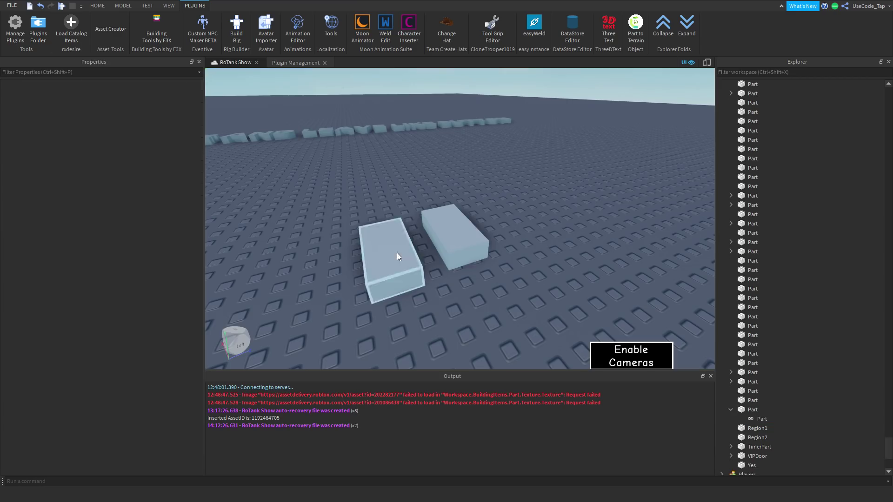
# - Move one block part closer to the other and select both parts
pyautogui.moveTo(400, 253); pyautogui.dragTo(426, 245)
pyautogui.scroll(-2, 459, 230)
pyautogui.keyDown('ctrl'); pyautogui.click(459, 231); pyautogui.keyUp('ctrl')
pyautogui.scroll(-3, 431, 216)
pyautogui.scroll(-1, 431, 218)
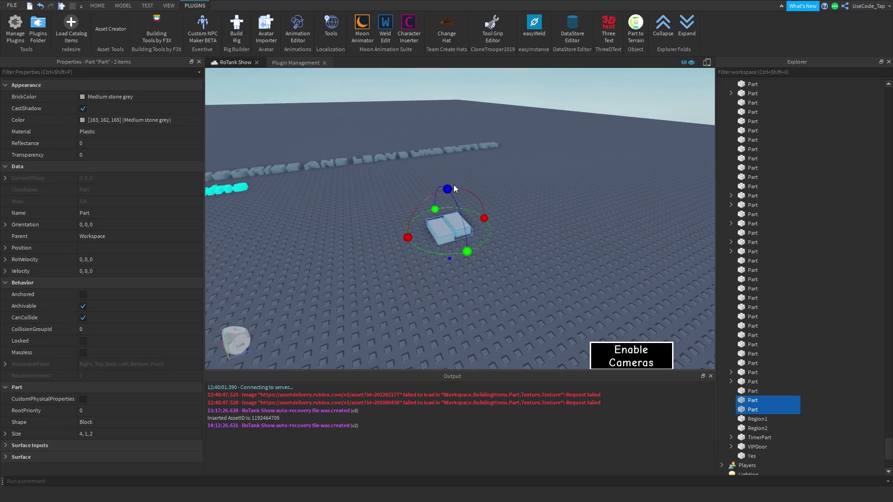
# - Move the two selected parts straight up, high above the baseplate
pyautogui.hotkey('ctrl', '2')
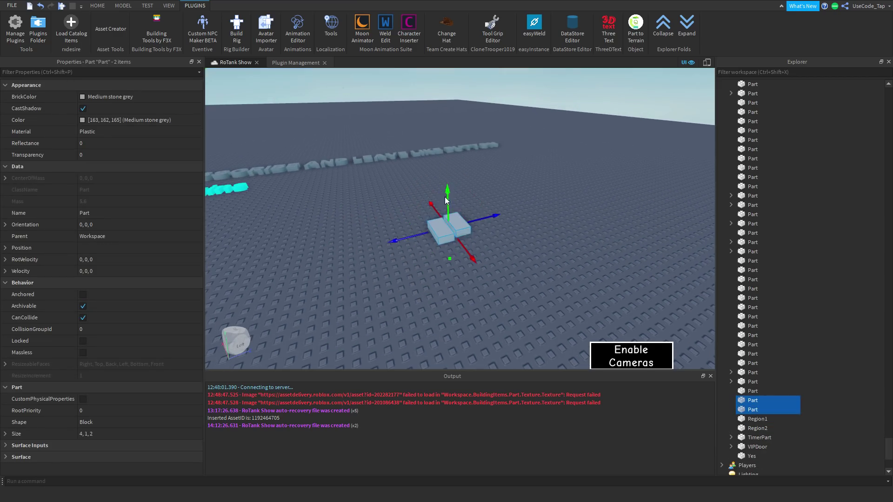
pyautogui.moveTo(447, 191); pyautogui.dragTo(435, 90)
pyautogui.moveTo(434, 90); pyautogui.dragTo(434, 90, button='right')
pyautogui.moveTo(435, 91); pyautogui.dragTo(504, 112)
pyautogui.moveTo(504, 111); pyautogui.dragTo(505, 112, button='right')
pyautogui.moveTo(505, 112); pyautogui.dragTo(504, 110)
pyautogui.moveTo(504, 112); pyautogui.dragTo(504, 109, button='right')
pyautogui.moveTo(504, 110); pyautogui.dragTo(487, 85)
pyautogui.scroll(-1, 479, 95)
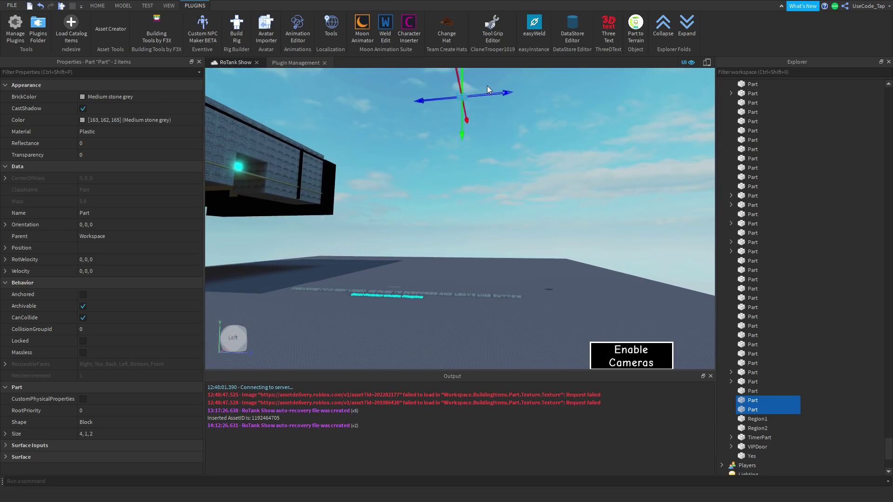
# - Deselect the two raised parts and examine them in the sky from below
pyautogui.hotkey('ctrl', '3')
pyautogui.moveTo(474, 104); pyautogui.dragTo(474, 105)
pyautogui.click(493, 99)
pyautogui.moveTo(493, 99); pyautogui.dragTo(491, 104, button='right')
pyautogui.press('e')
pyautogui.click(518, 225)
pyautogui.moveTo(562, 191); pyautogui.dragTo(571, 182)
pyautogui.click(540, 136)
pyautogui.moveTo(540, 136); pyautogui.dragTo(540, 136, button='right')
pyautogui.press('w')
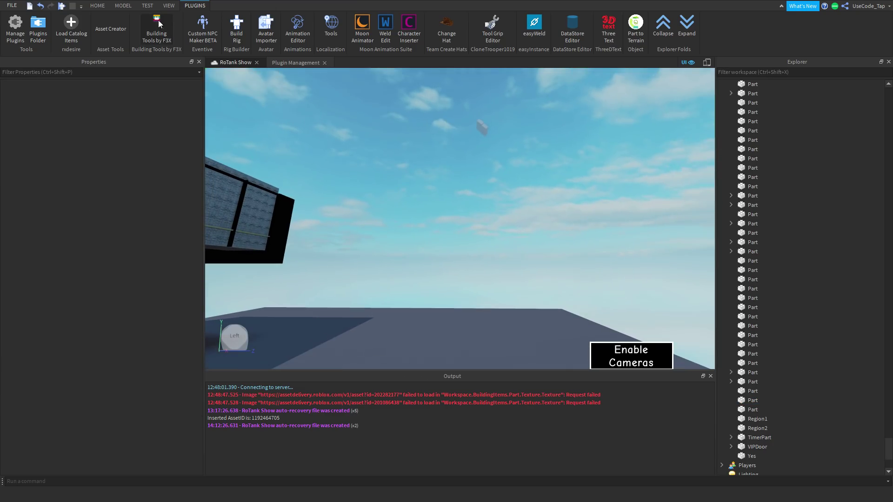
# - Start a test of the place from the play options to check the raised parts
pyautogui.click(147, 6)
pyautogui.click(123, 6)
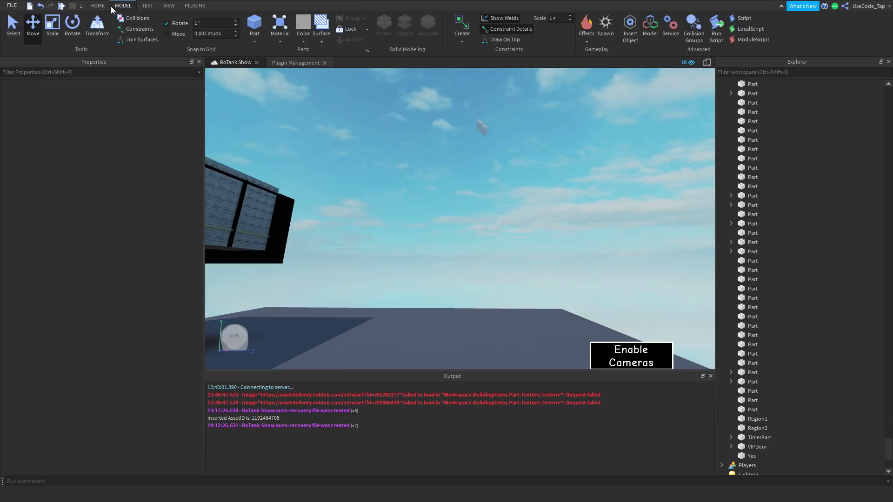
pyautogui.click(98, 5)
pyautogui.click(390, 40)
pyautogui.click(394, 72)
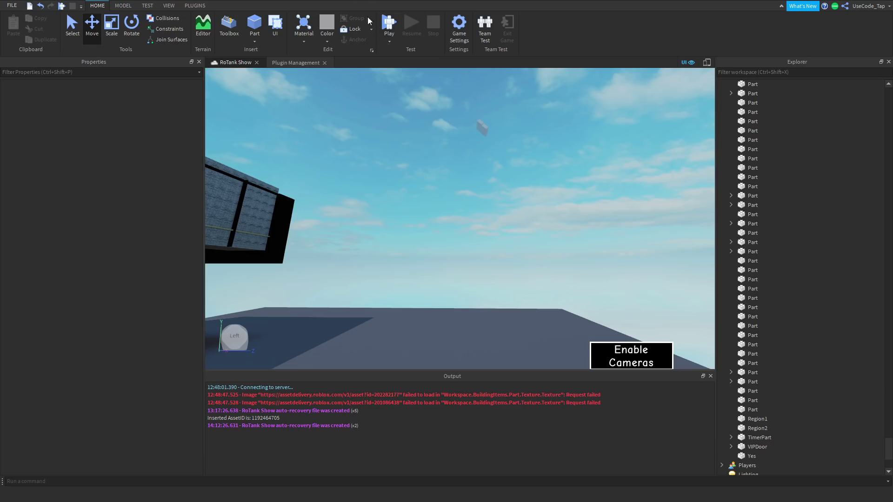
# - Run a simulation of the place to check the raised parts and stop it again
pyautogui.click(394, 38)
pyautogui.click(389, 69)
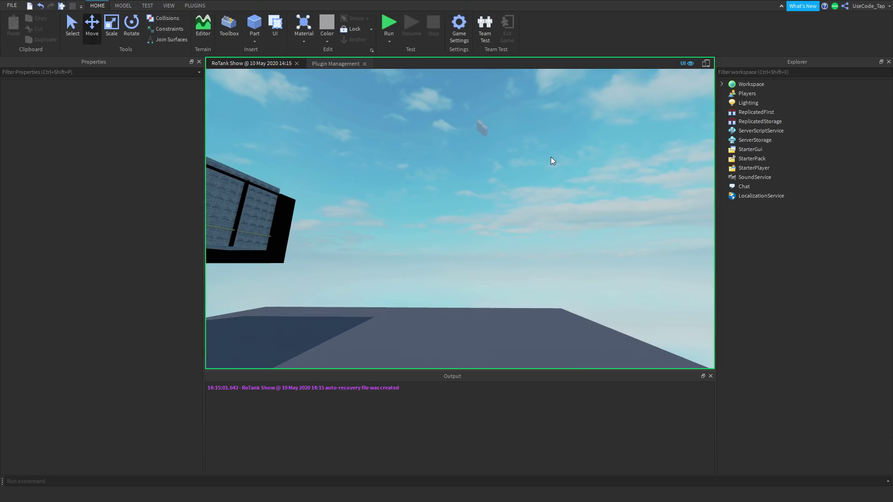
pyautogui.click(388, 29)
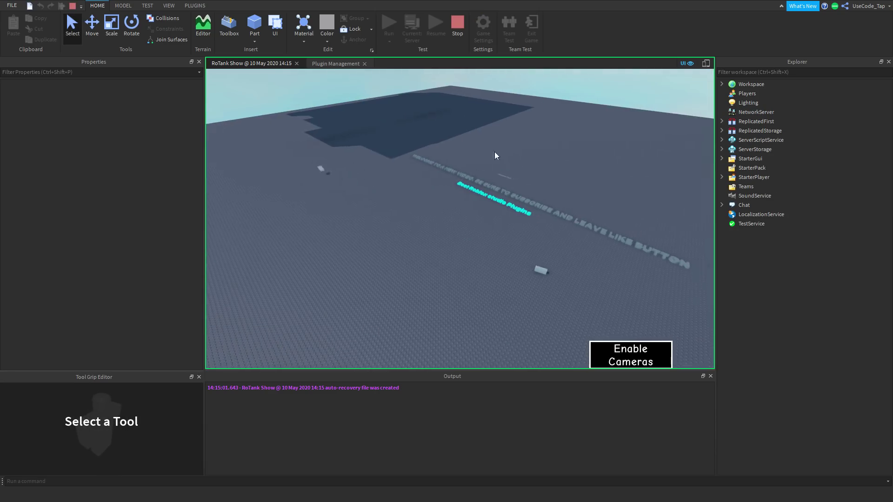
pyautogui.click(459, 32)
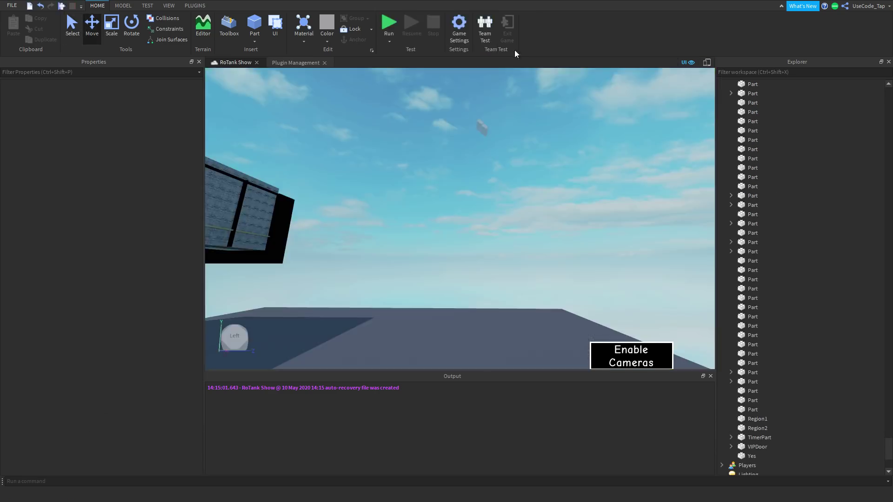
# - Delete the two raised parts from the sky
pyautogui.click(483, 127)
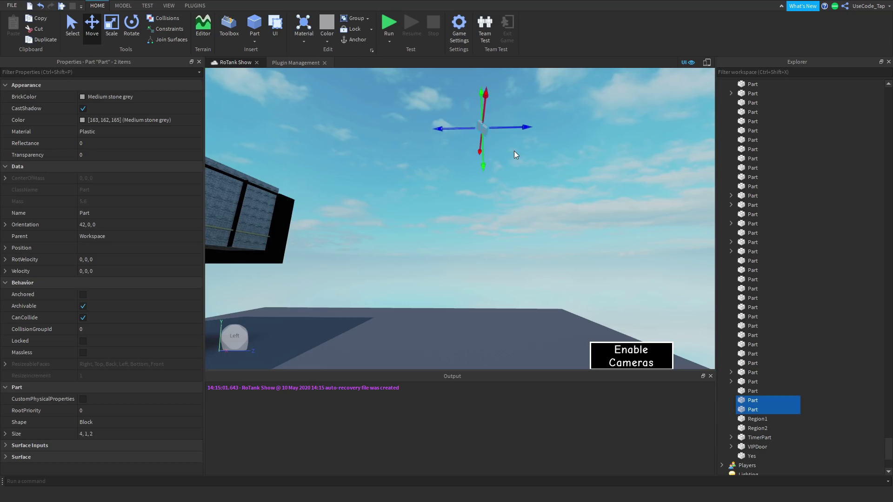
pyautogui.press('Delete')
pyautogui.scroll(-3, 542, 149)
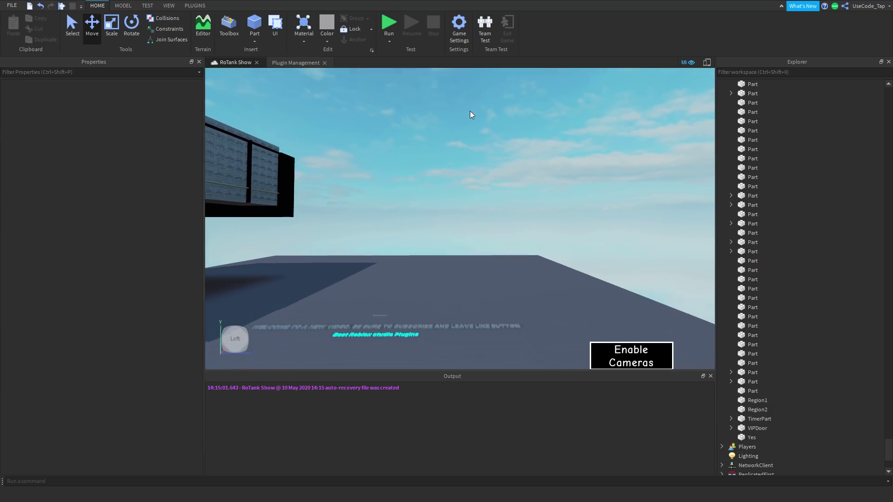
# - Open the DataStore Editor plugin, view its data store selection page and close it
pyautogui.click(195, 5)
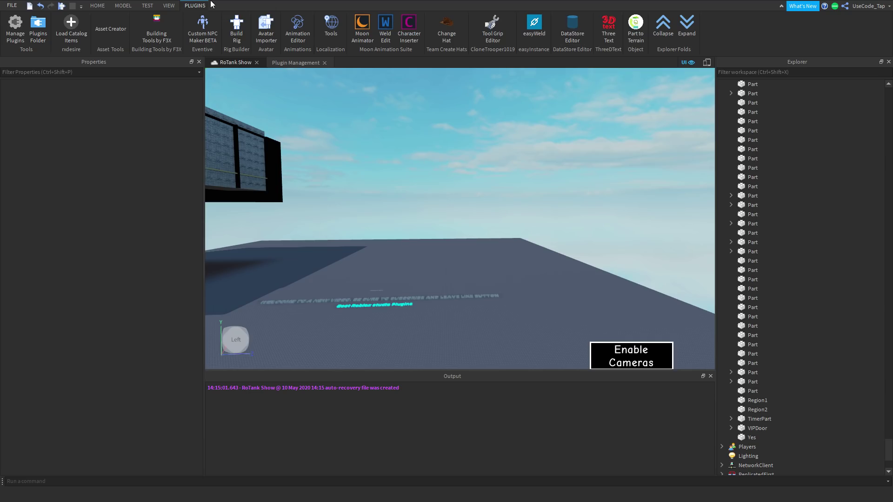
pyautogui.click(170, 5)
pyautogui.click(95, 5)
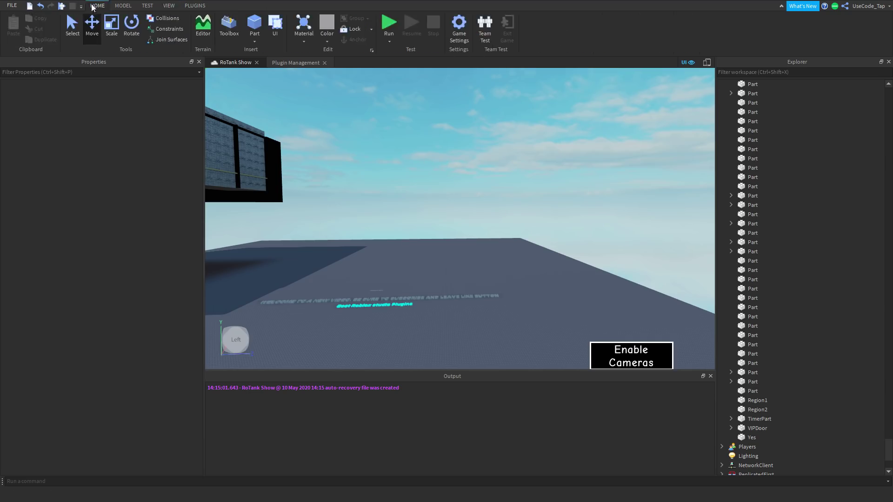
pyautogui.click(195, 5)
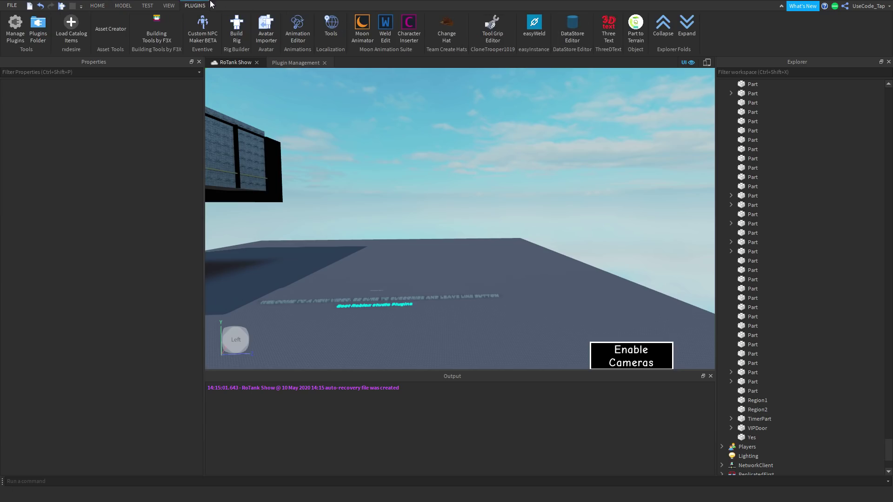
pyautogui.click(576, 24)
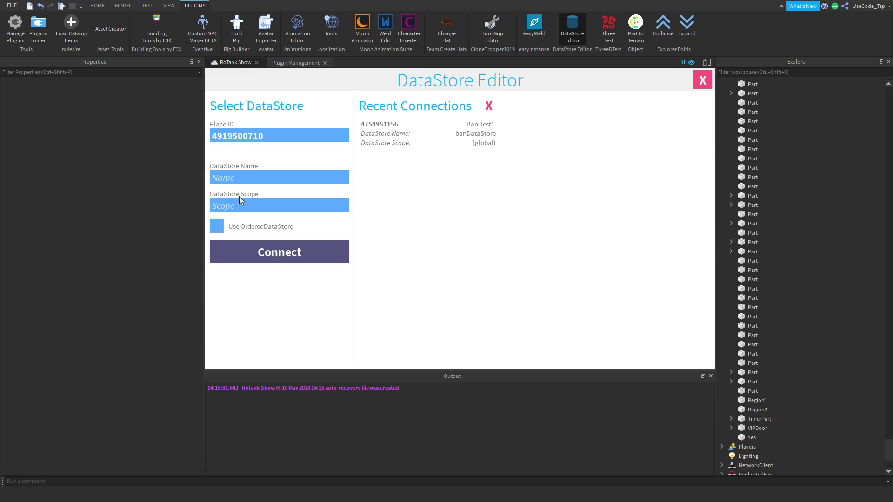
pyautogui.click(247, 179)
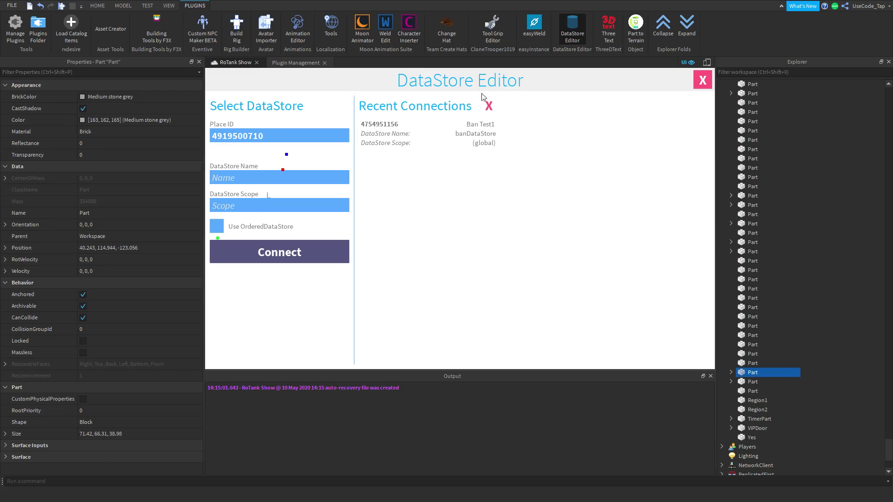
pyautogui.click(571, 25)
pyautogui.click(545, 190)
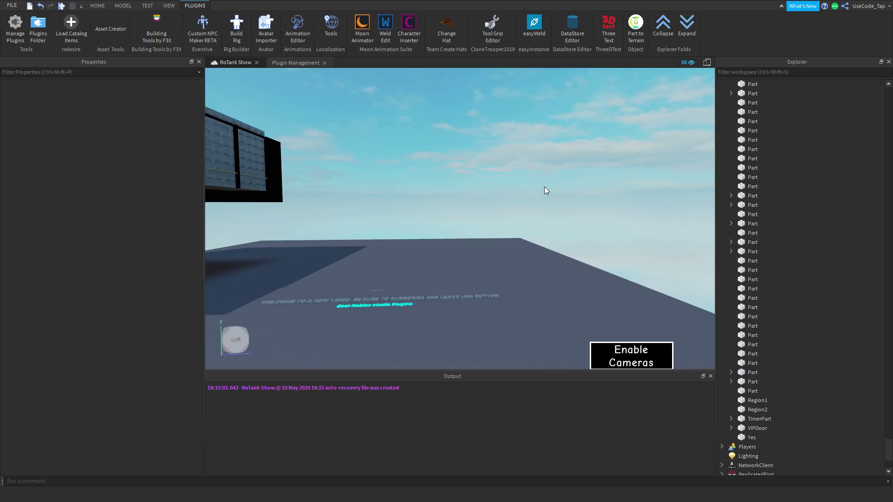
# - Add a new Script to ServerScriptService and select all its default code for replacement
pyautogui.scroll(20, 733, 244)
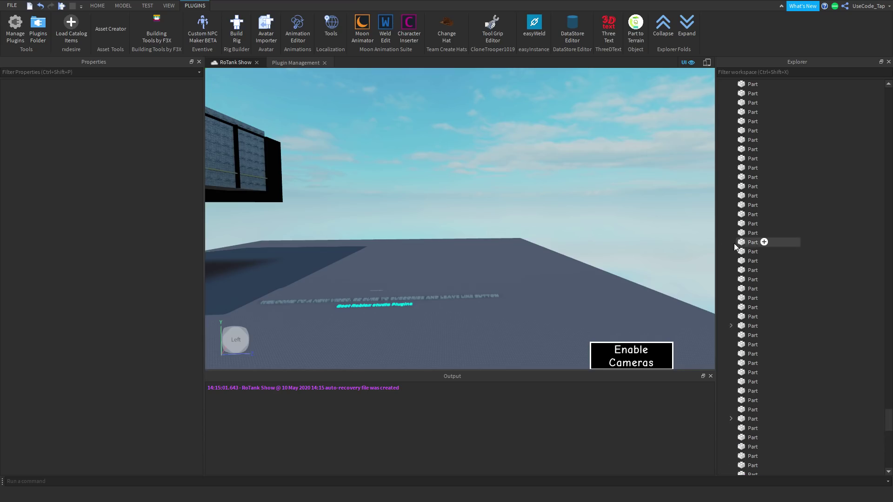
pyautogui.moveTo(888, 403); pyautogui.dragTo(891, 471)
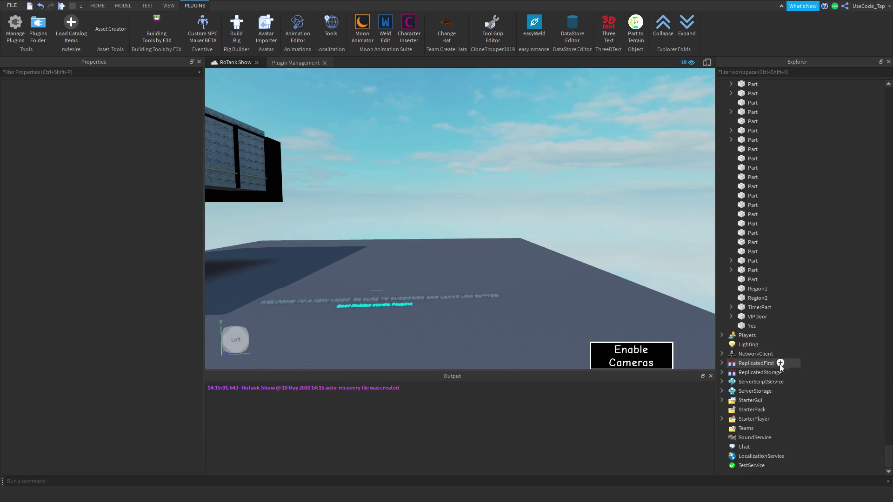
pyautogui.click(785, 383)
pyautogui.click(791, 382)
pyautogui.write('script')
pyautogui.click(192, 100)
pyautogui.hotkey('ctrl', 'a')
# - Write the script's first line as local DataStoreService = game:GetService("DataStoreService")
pyautogui.write('local dat')
pyautogui.press('BackSpace')
pyautogui.press('BackSpace')
pyautogui.press('BackSpace')
pyautogui.write('DaatStoreSer')
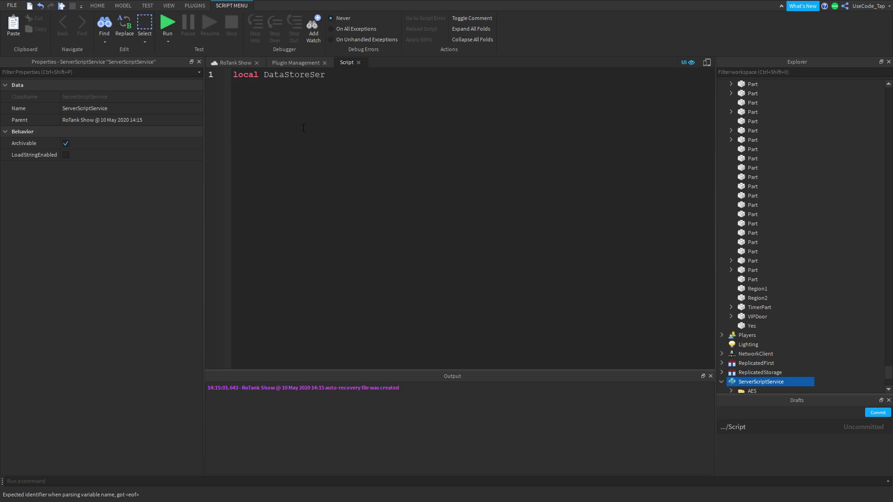
pyautogui.write('vice = get')
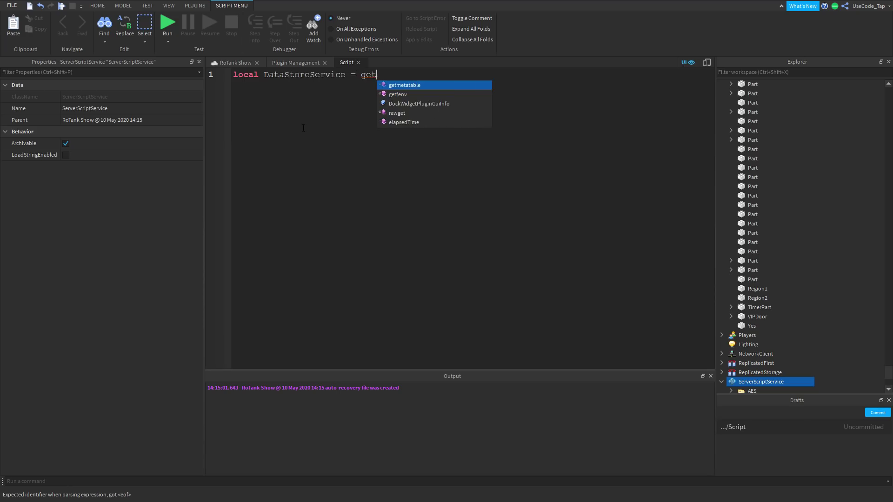
pyautogui.press('BackSpace')
pyautogui.press('BackSpace')
pyautogui.write('ame:GetService("')
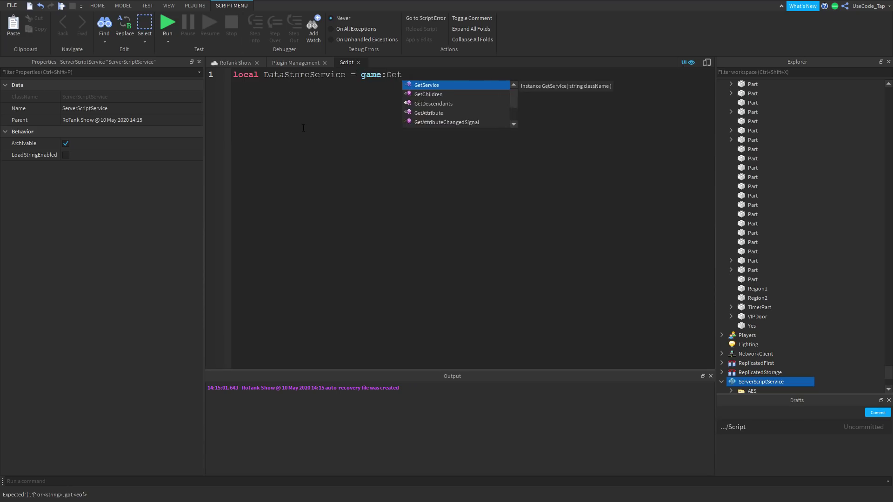
pyautogui.write('Da')
pyautogui.press('Tab')
pyautogui.press('Return')
pyautogui.write('DataStoreService")')
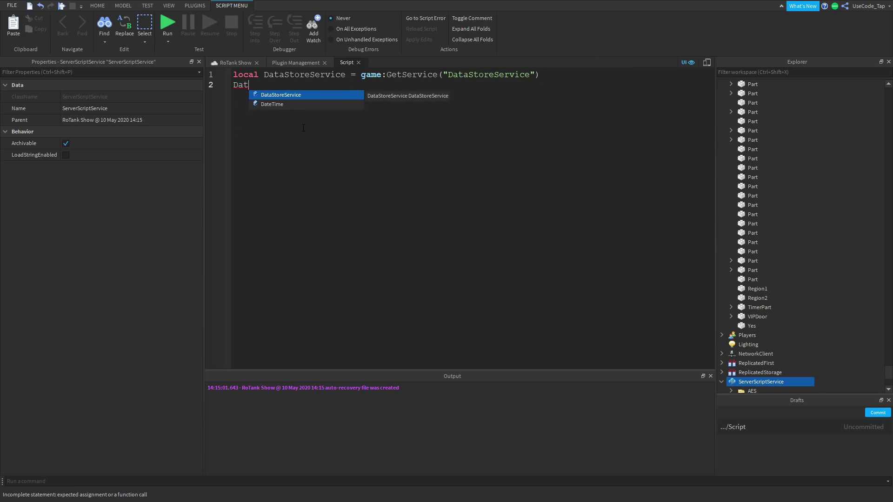
# - Write the script's second line as local DataStore = DataStoreService:GetDataStore("DataStore1")
pyautogui.press('BackSpace')
pyautogui.press('BackSpace')
pyautogui.press('BackSpace')
pyautogui.press('BackSpace')
pyautogui.write('local DataStor')
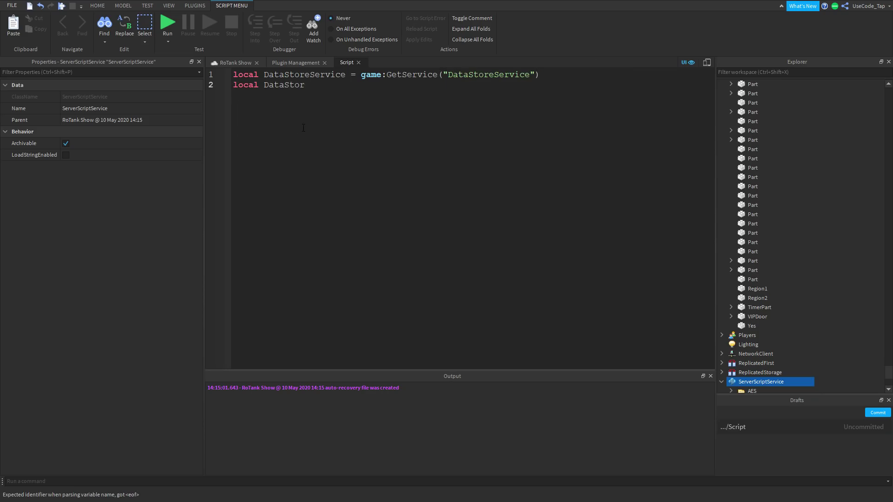
pyautogui.write('e = Da')
pyautogui.press('Tab')
pyautogui.write(':GetDa')
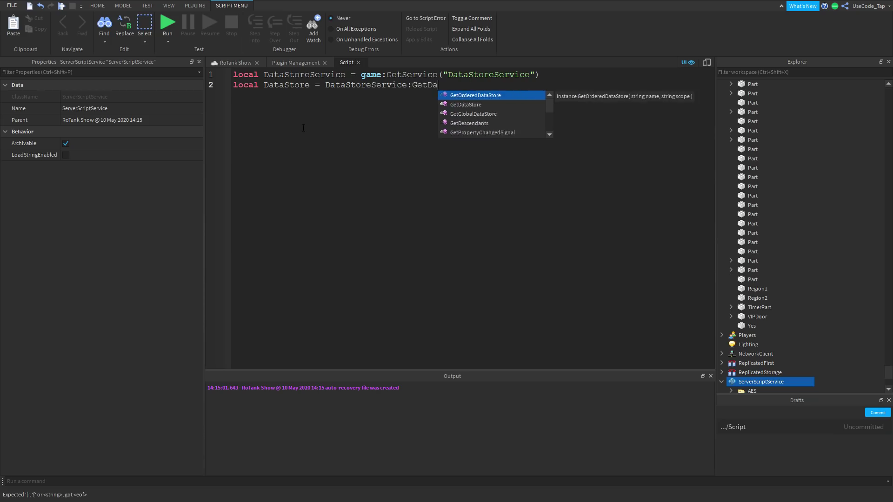
pyautogui.press('Tab')
pyautogui.press('BackSpace')
pyautogui.hotkey('ctrl', 'BackSpace')
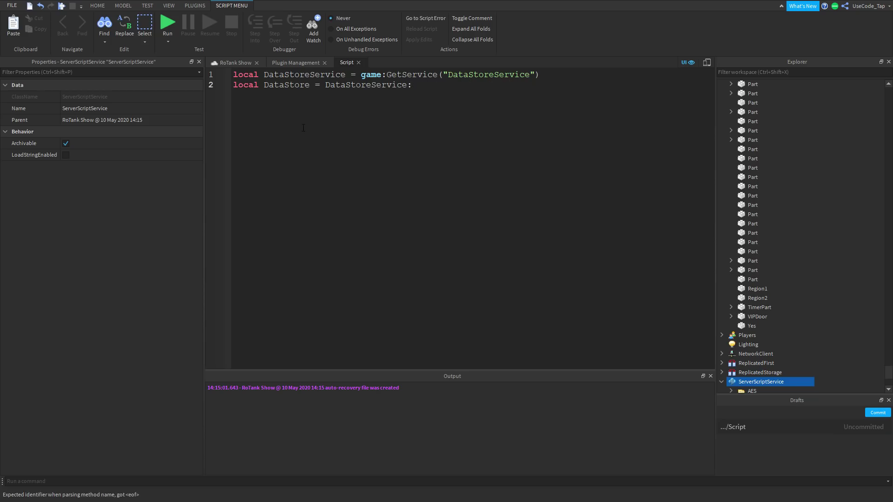
pyautogui.write('GetDa')
pyautogui.press('Tab')
pyautogui.write('("')
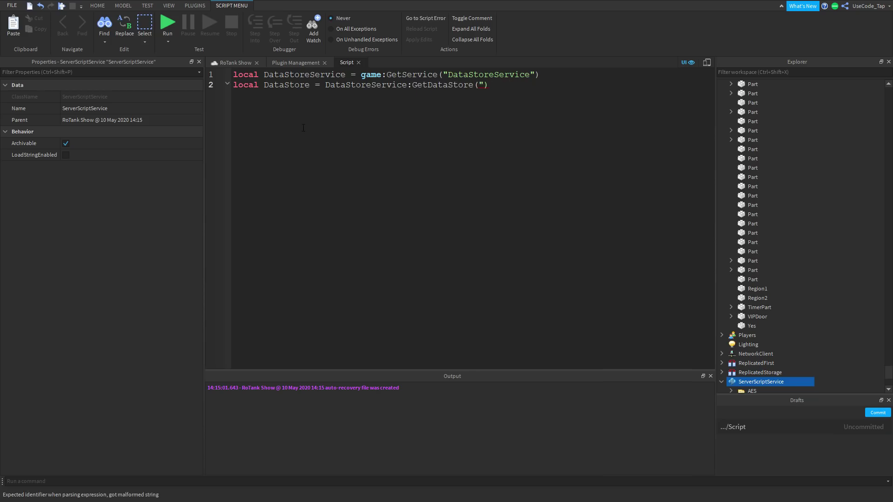
pyautogui.write('DataStore1"')
# - Close the Plugin Management page and open the DataStore Editor in the place view
pyautogui.click(298, 62)
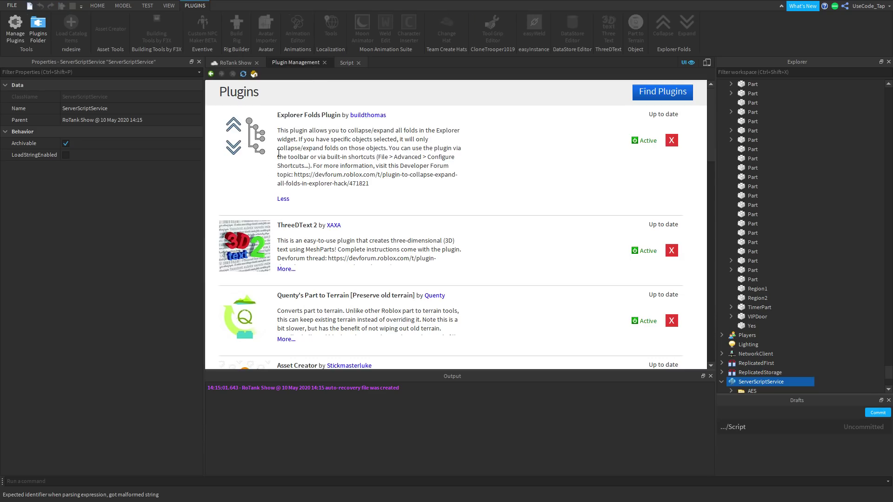
pyautogui.click(325, 62)
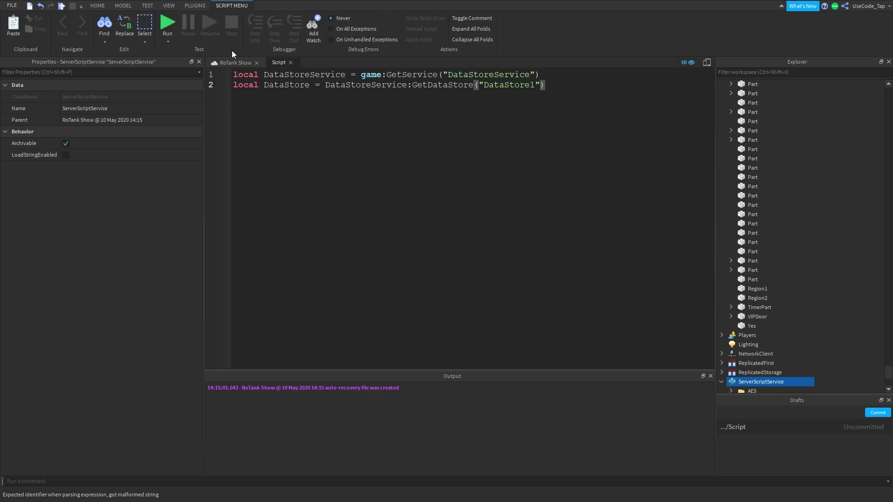
pyautogui.click(236, 63)
pyautogui.click(579, 21)
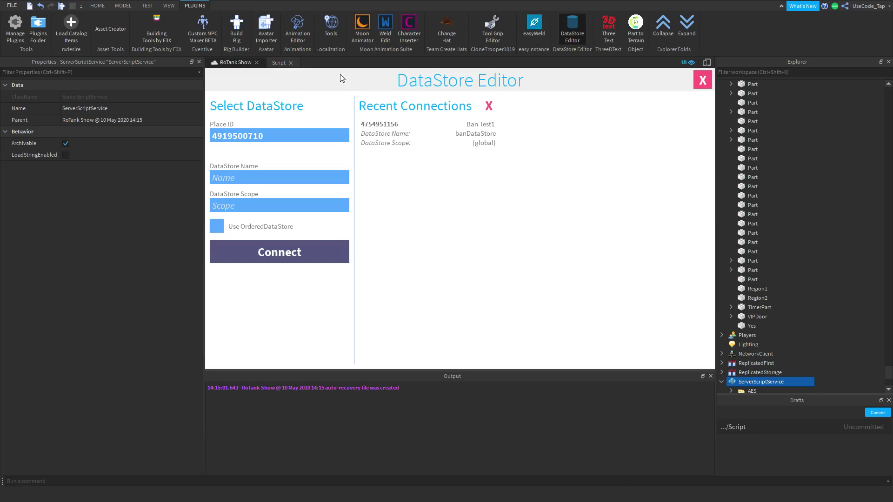
# - Connect the DataStore Editor to the data store named DataStore1 from the script
pyautogui.click(279, 62)
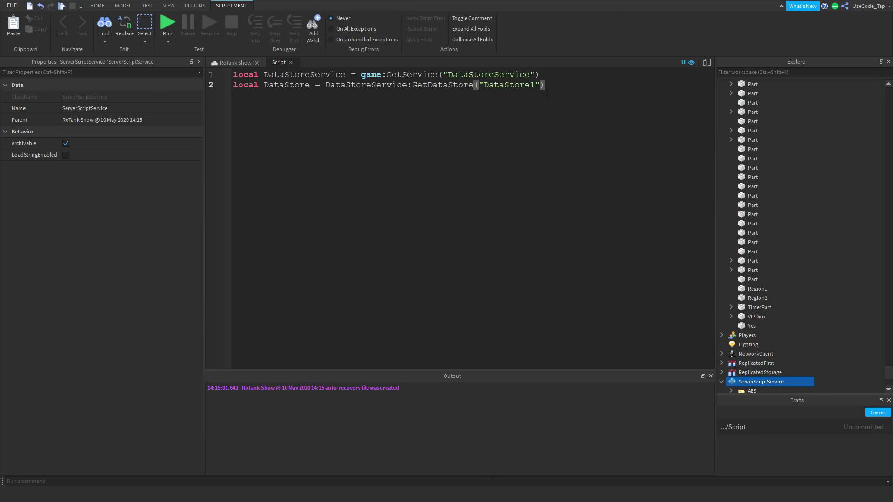
pyautogui.click(240, 64)
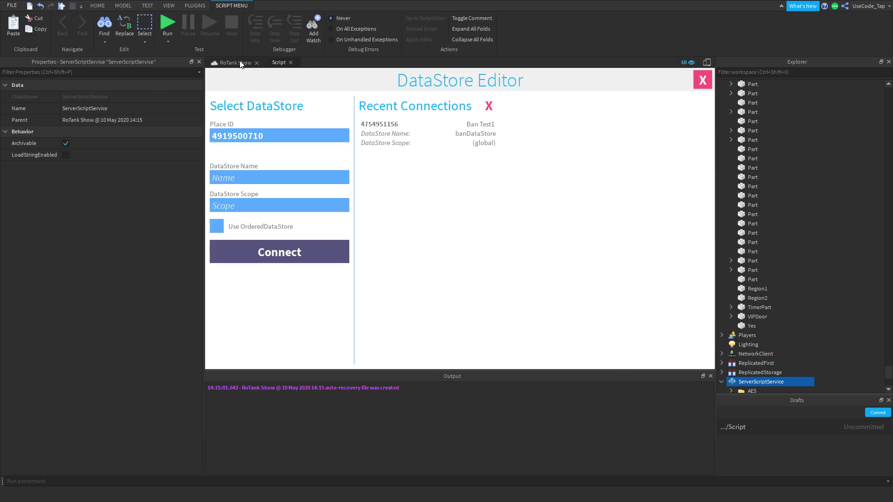
pyautogui.click(250, 182)
pyautogui.write('DataStore1')
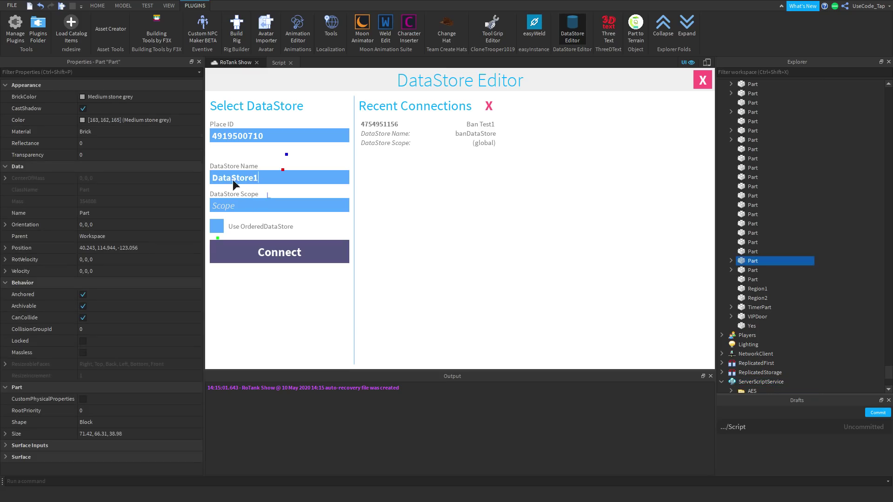
pyautogui.click(246, 249)
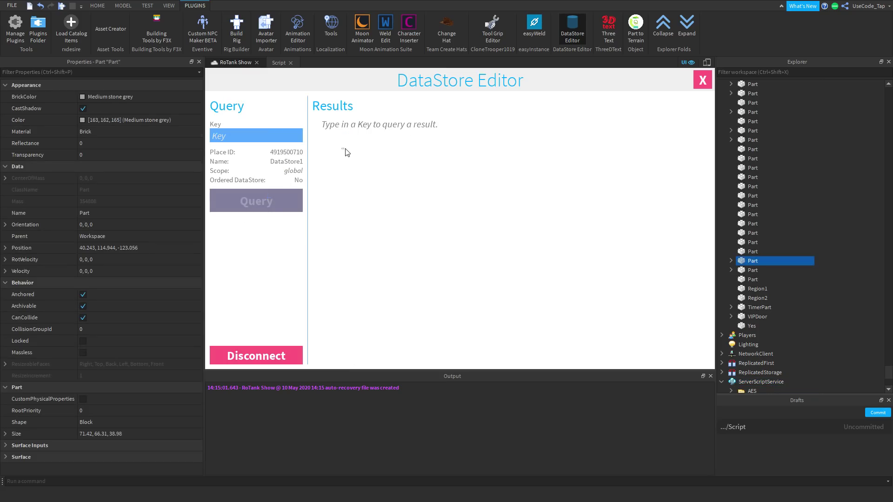
# - Examine the DataStore Editor's key query page alongside the script's data store code
pyautogui.click(273, 135)
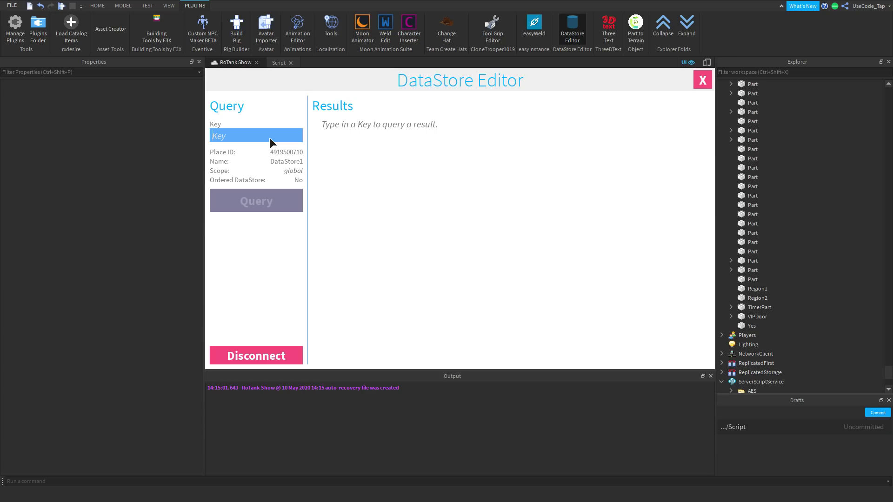
pyautogui.click(278, 62)
pyautogui.click(291, 108)
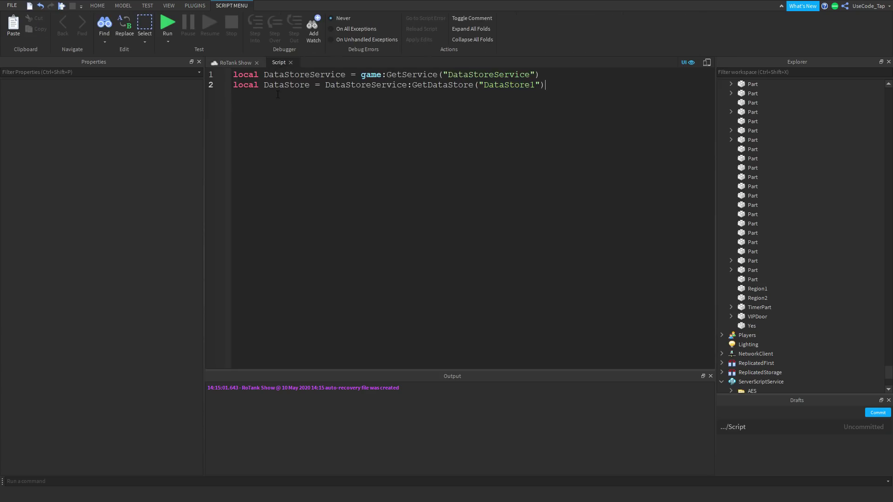
pyautogui.click(233, 65)
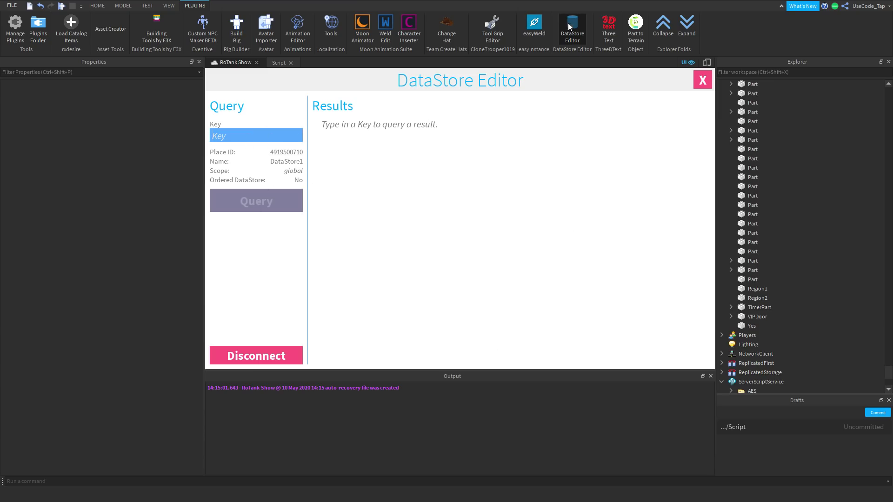
pyautogui.click(270, 62)
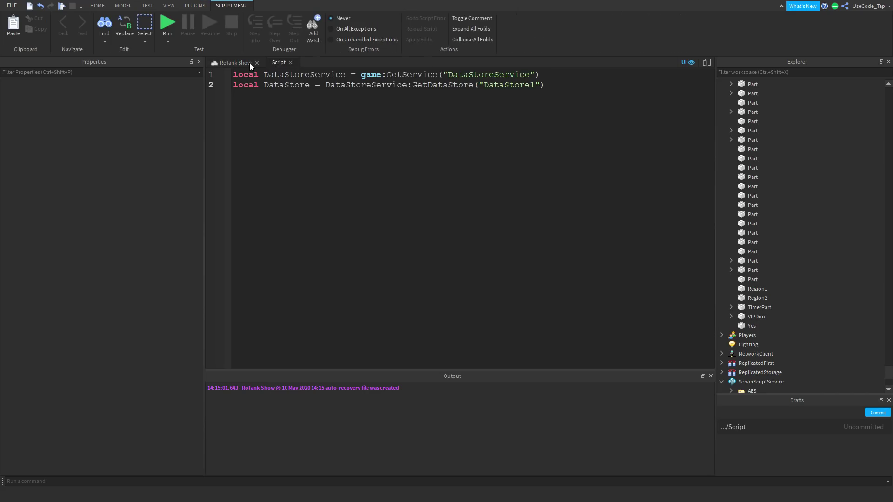
pyautogui.click(251, 64)
# - Close the DataStore Editor and the new script
pyautogui.click(572, 26)
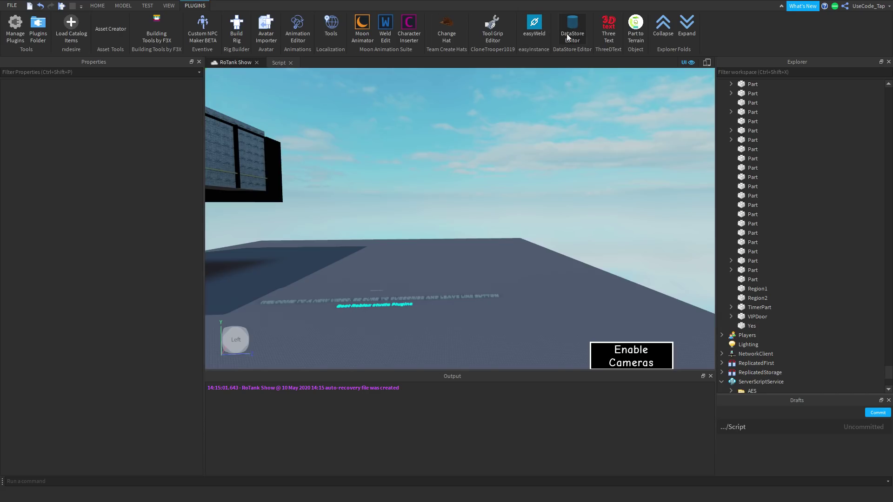
pyautogui.click(282, 63)
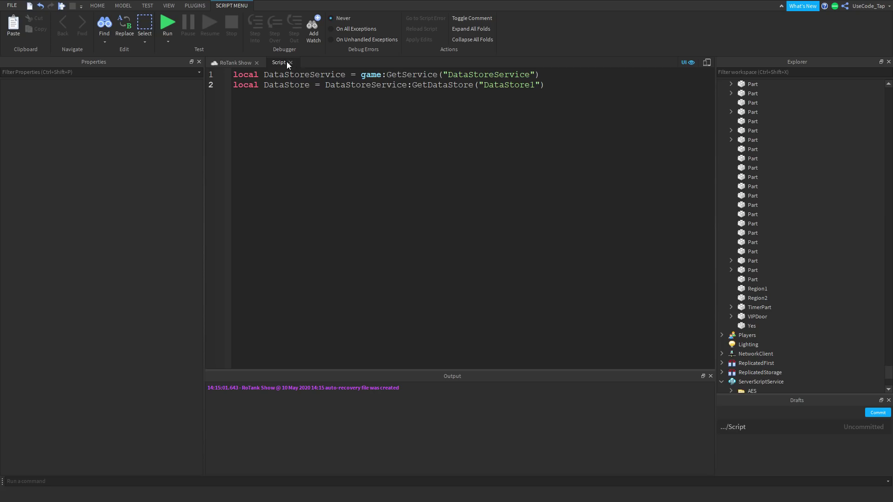
pyautogui.click(290, 62)
pyautogui.click(608, 28)
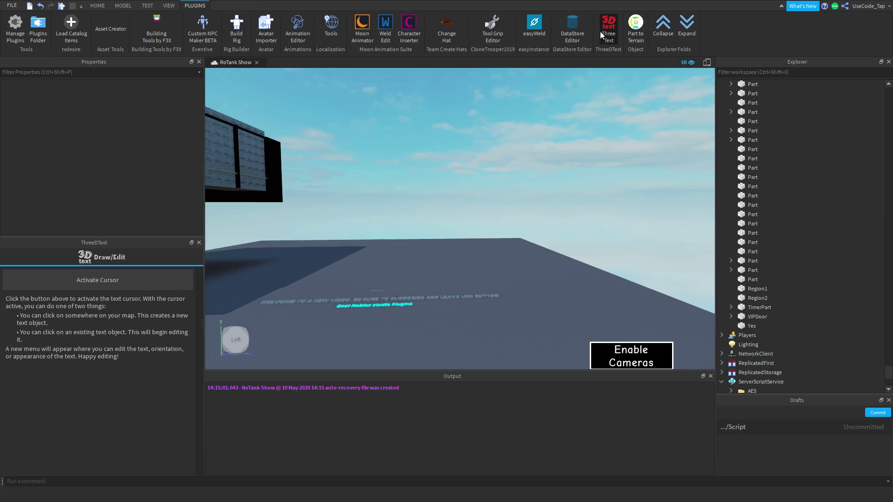
pyautogui.click(610, 29)
pyautogui.click(636, 28)
pyautogui.click(636, 28)
pyautogui.moveTo(499, 158); pyautogui.dragTo(498, 203, button='right')
pyautogui.scroll(2, 498, 204)
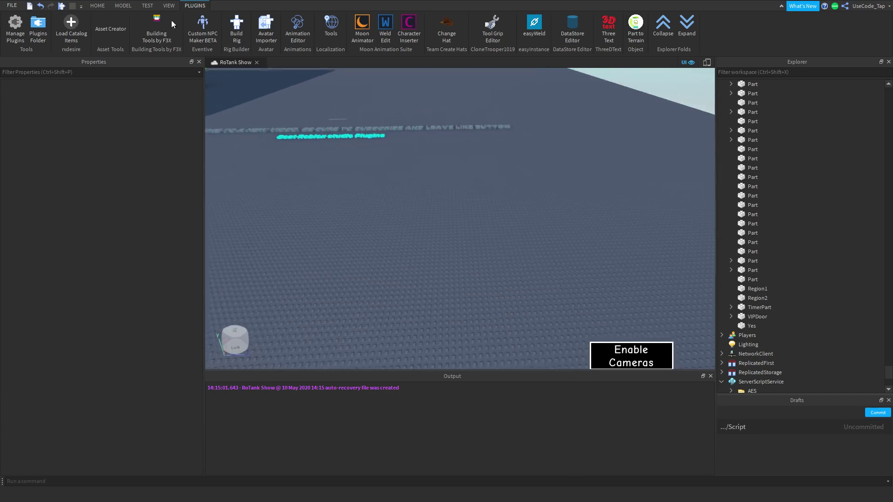
# - Insert a block part on the baseplate, select it and focus the view on it
pyautogui.click(97, 5)
pyautogui.click(255, 23)
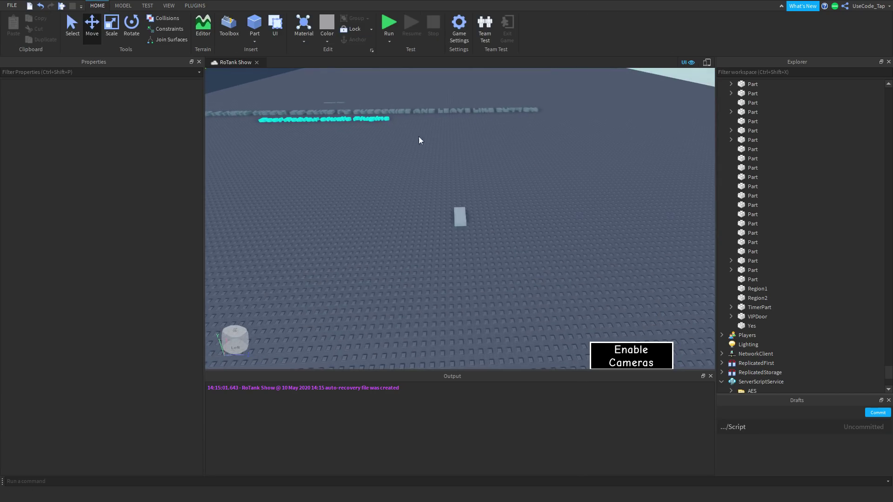
pyautogui.scroll(2, 386, 110)
pyautogui.click(465, 196)
pyautogui.press('f')
# - Open the Part to Terrain plugin with the new part in view
pyautogui.click(194, 6)
pyautogui.moveTo(688, 139); pyautogui.dragTo(540, 179, button='right')
pyautogui.scroll(-2, 585, 160)
pyautogui.click(637, 27)
# - Try converting the selected part to grass terrain, and undo both the conversion and the part's insertion
pyautogui.scroll(3, 529, 160)
pyautogui.scroll(-2, 530, 160)
pyautogui.press('b')
pyautogui.scroll(5, 513, 164)
pyautogui.hotkey('ctrl', 'z')
pyautogui.hotkey('ctrl', 'z')
pyautogui.scroll(-5, 541, 180)
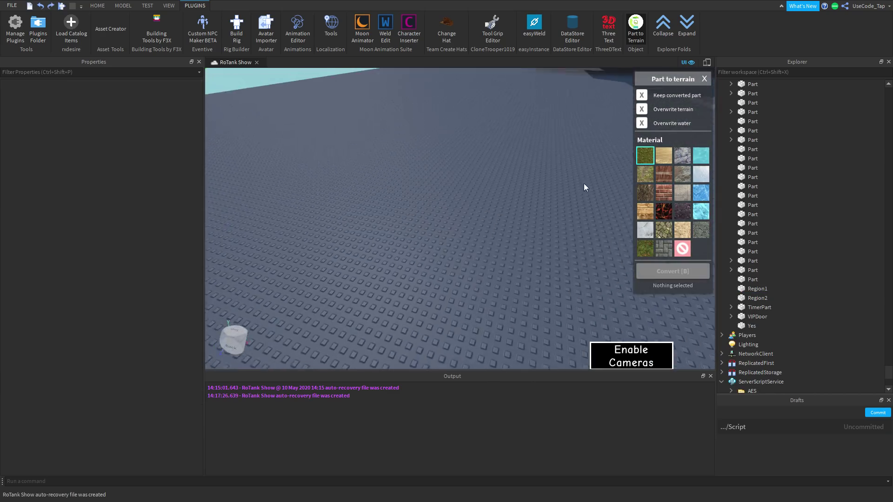
# - Insert another block part on the open area of the baseplate and select it
pyautogui.click(100, 6)
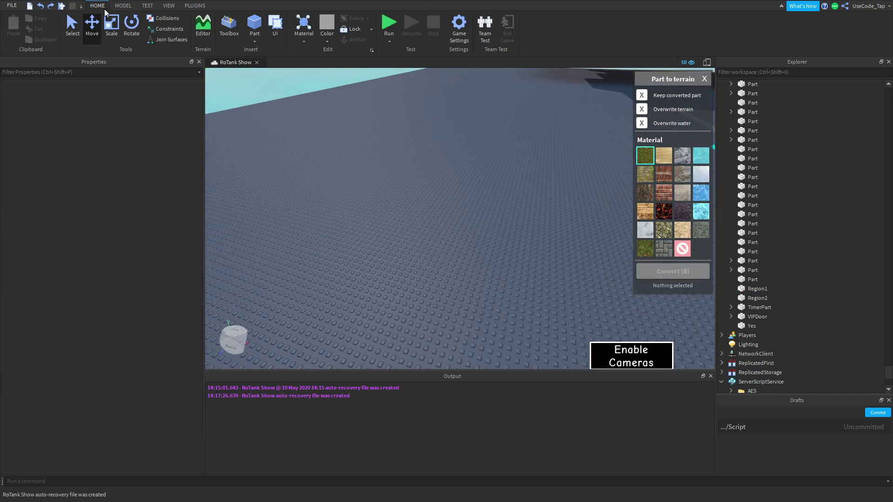
pyautogui.click(254, 41)
pyautogui.click(462, 219)
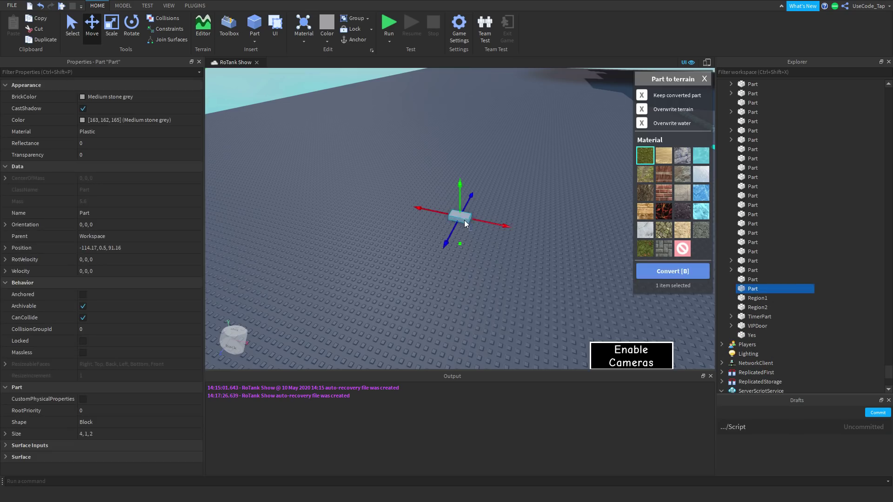
# - Scale the part horizontally into a flat slab about 73 by 103 studs
pyautogui.hotkey('ctrl', '3')
pyautogui.moveTo(483, 223); pyautogui.dragTo(568, 250)
pyautogui.click(459, 215)
pyautogui.moveTo(477, 222); pyautogui.dragTo(539, 241)
pyautogui.moveTo(446, 262); pyautogui.dragTo(484, 357)
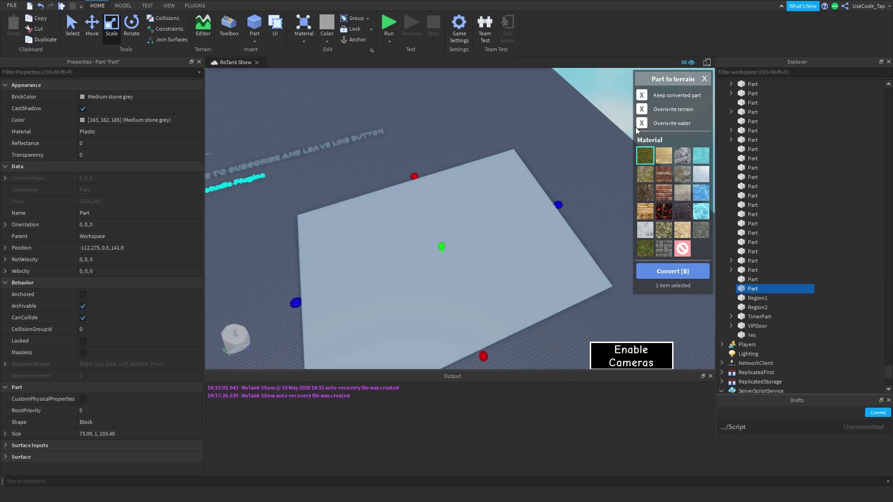
# - Convert the slab to the turquoise terrain material with Keep converted part turned off, and inspect the terrain
pyautogui.scroll(6, 490, 126)
pyautogui.scroll(-6, 494, 118)
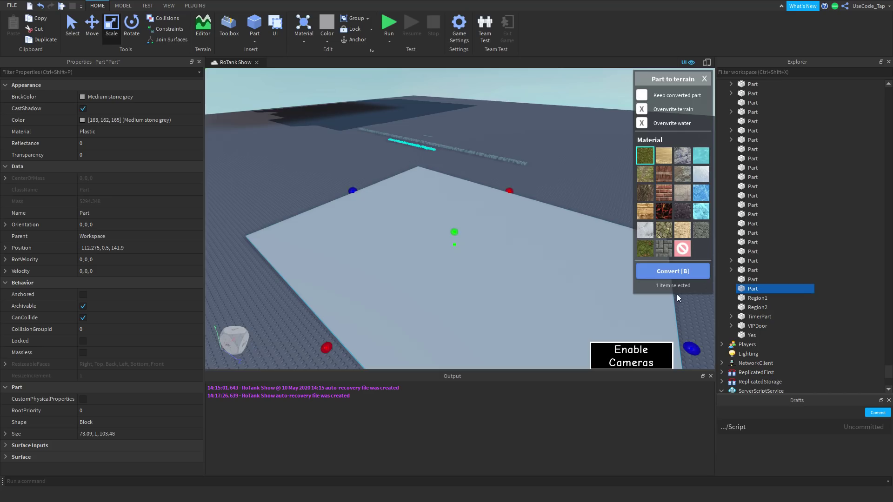
pyautogui.click(703, 157)
pyautogui.press('b')
pyautogui.press('w')
pyautogui.moveTo(551, 182); pyautogui.dragTo(551, 182, button='right')
pyautogui.press('s')
# - Undo the slab's terrain conversion and close the Part to Terrain plugin
pyautogui.hotkey('ctrl', 'z')
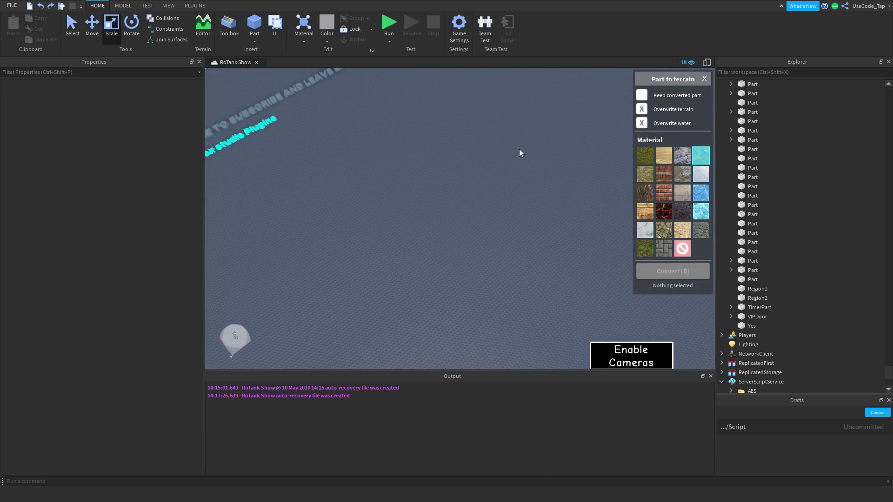
pyautogui.click(194, 6)
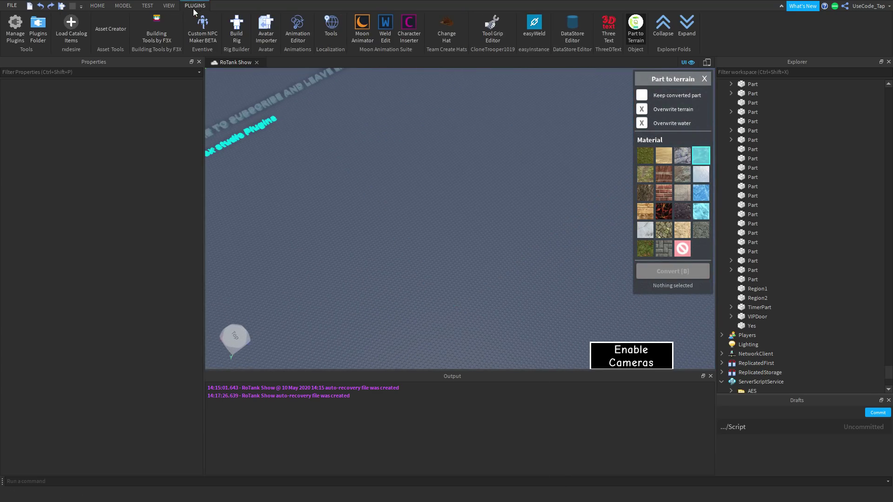
pyautogui.click(632, 32)
# - Locate Workspace at the start of the Explorer tree, select it, and collapse and re-expand its contents
pyautogui.scroll(10, 770, 113)
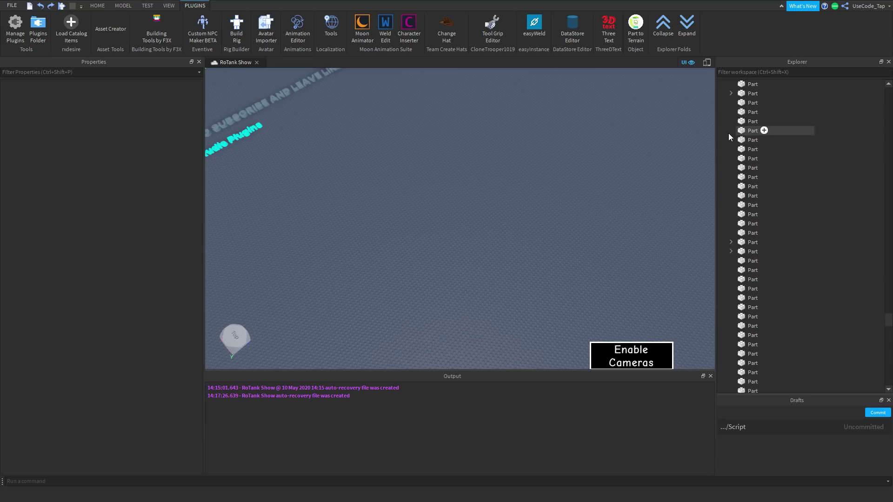
pyautogui.scroll(2, 720, 163)
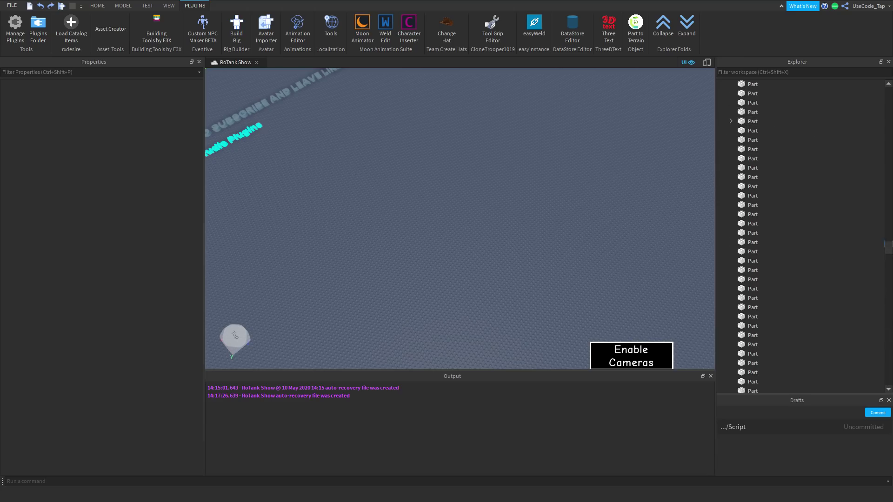
pyautogui.moveTo(888, 240); pyautogui.dragTo(861, 62)
pyautogui.moveTo(887, 204); pyautogui.dragTo(883, 86)
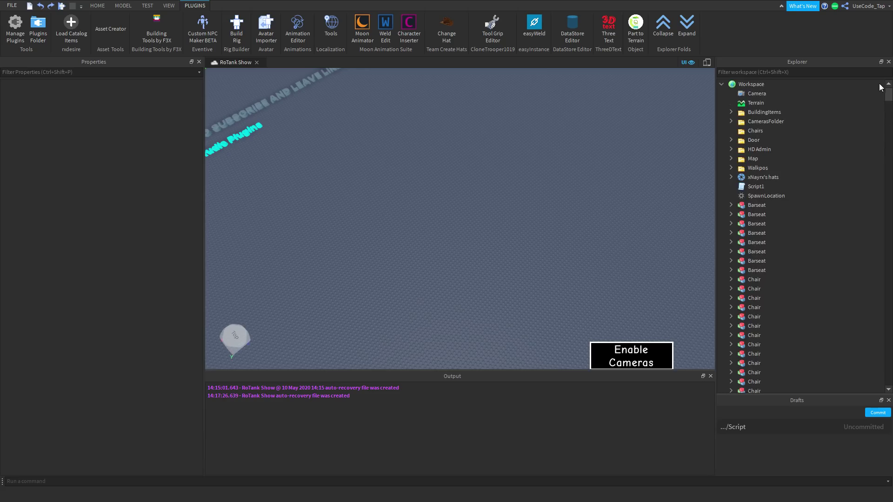
pyautogui.click(721, 85)
pyautogui.click(722, 85)
pyautogui.click(733, 86)
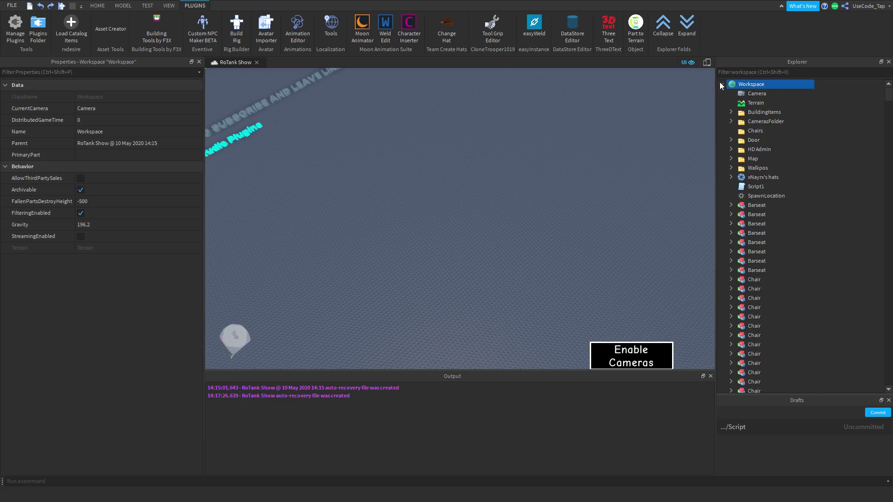
pyautogui.click(722, 85)
pyautogui.click(722, 84)
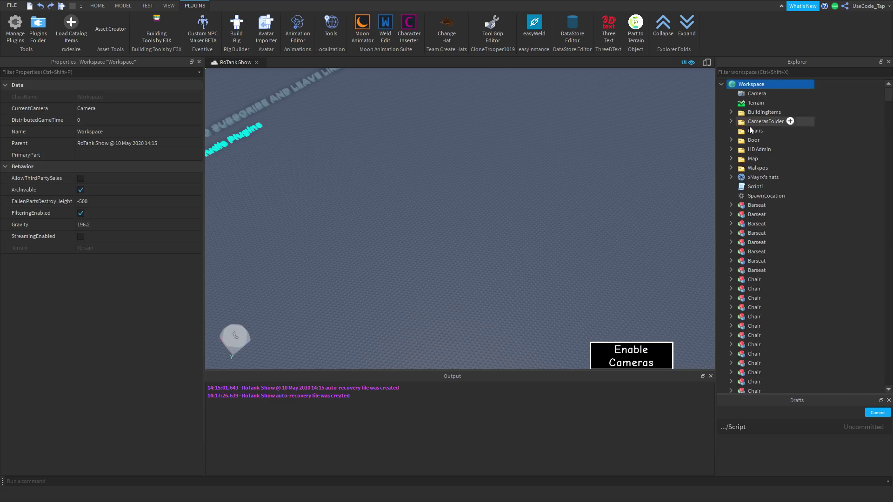
# - Expand the HD Admin folder through CustomFeatures, Server and Modules, and expand the hats object in Workspace
pyautogui.click(731, 149)
pyautogui.click(740, 178)
pyautogui.click(742, 206)
pyautogui.click(731, 224)
pyautogui.click(746, 189)
pyautogui.click(749, 196)
pyautogui.click(764, 222)
pyautogui.click(758, 214)
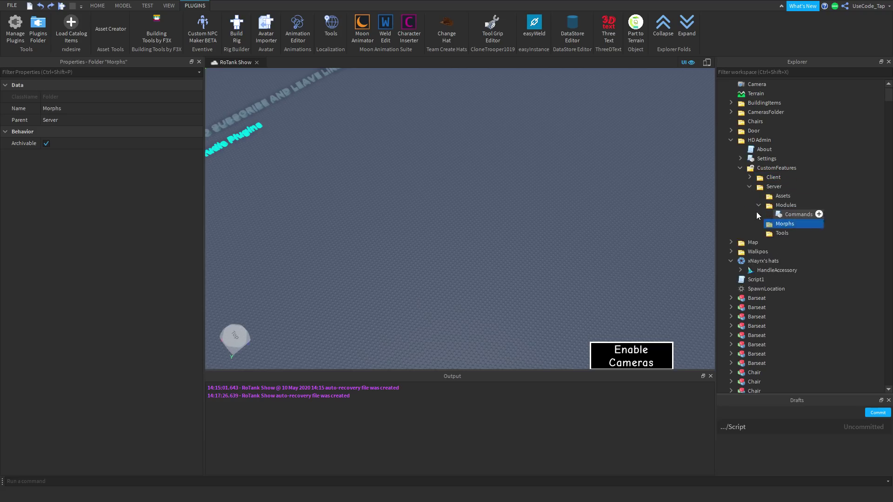
# - Collapse the hats object and the HD Admin folder with the Explorer Folders plugin
pyautogui.click(762, 261)
pyautogui.click(663, 31)
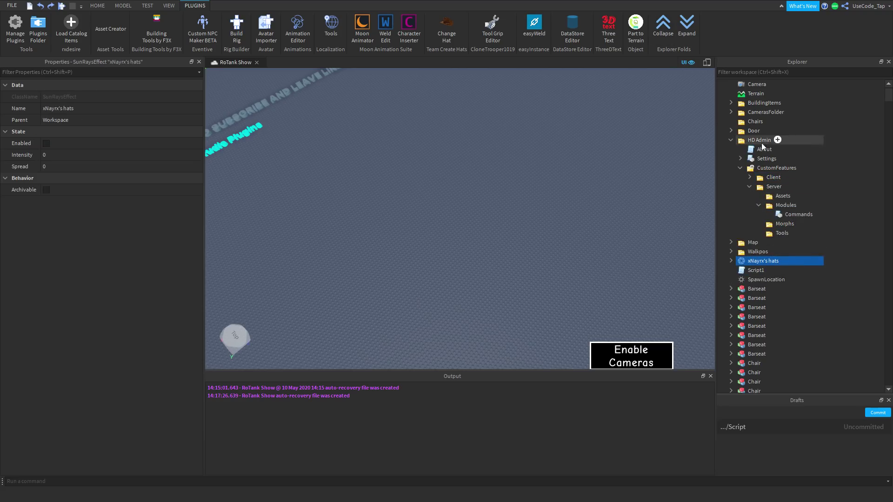
pyautogui.click(762, 140)
pyautogui.click(662, 35)
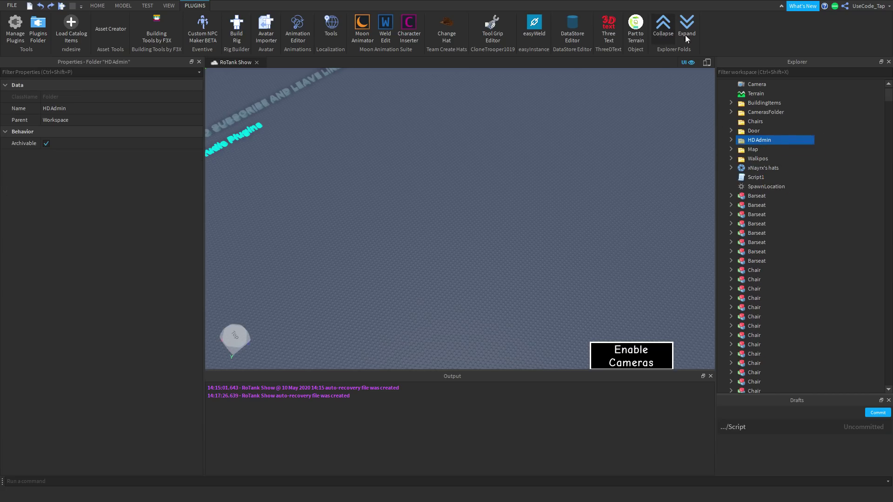
# - Collapse the whole Workspace tree with the Explorer Folders plugin
pyautogui.scroll(1, 768, 133)
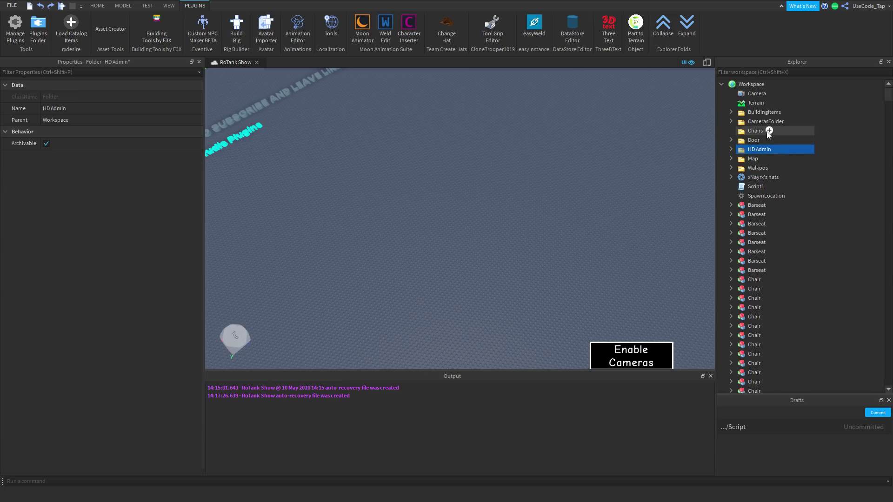
pyautogui.click(751, 85)
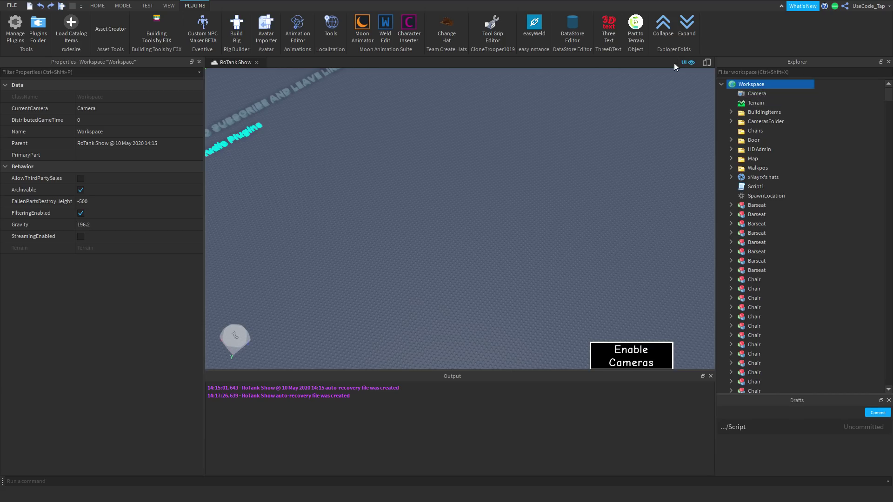
pyautogui.click(670, 27)
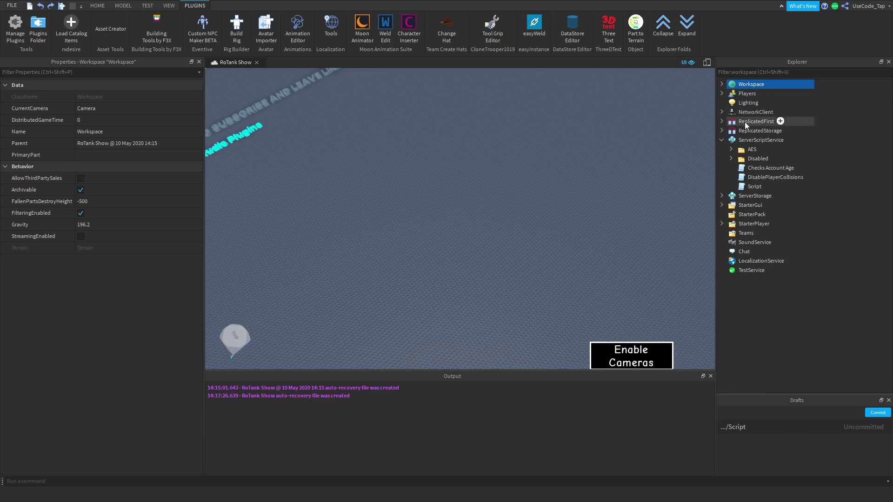
# - Expand the Disabled and AES folders inside ServerScriptService
pyautogui.click(744, 158)
pyautogui.click(731, 158)
pyautogui.click(731, 150)
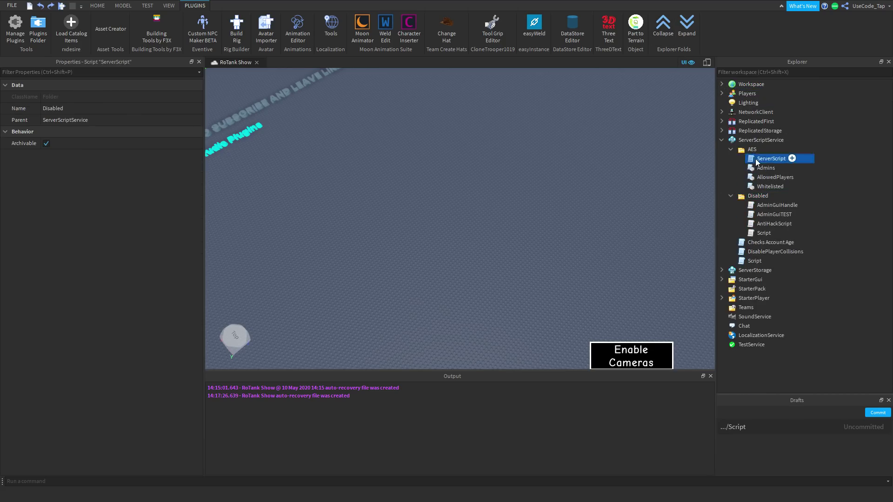
# - Collapse the AES and Disabled folders with the Explorer Folders plugin
pyautogui.click(752, 150)
pyautogui.click(664, 28)
pyautogui.click(746, 161)
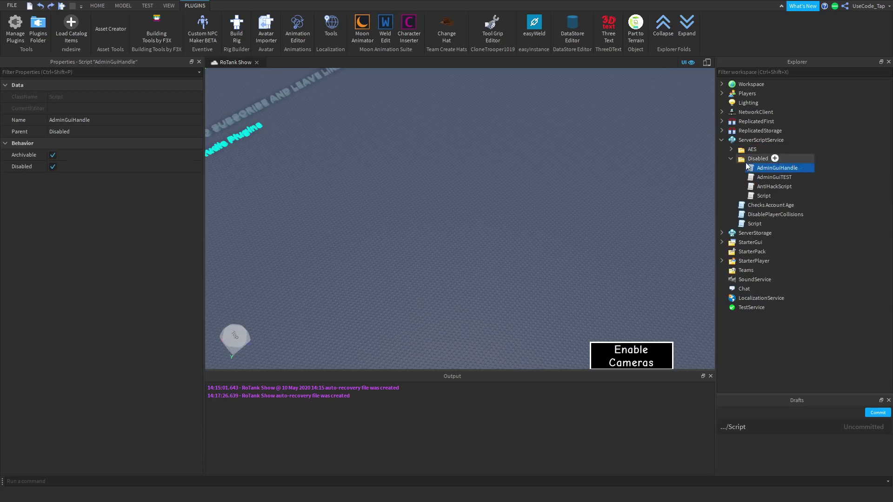
pyautogui.click(663, 26)
# - Select ServerScriptService, expand all its nested folders with the Explorer Folders plugin, and collapse the service again
pyautogui.click(735, 136)
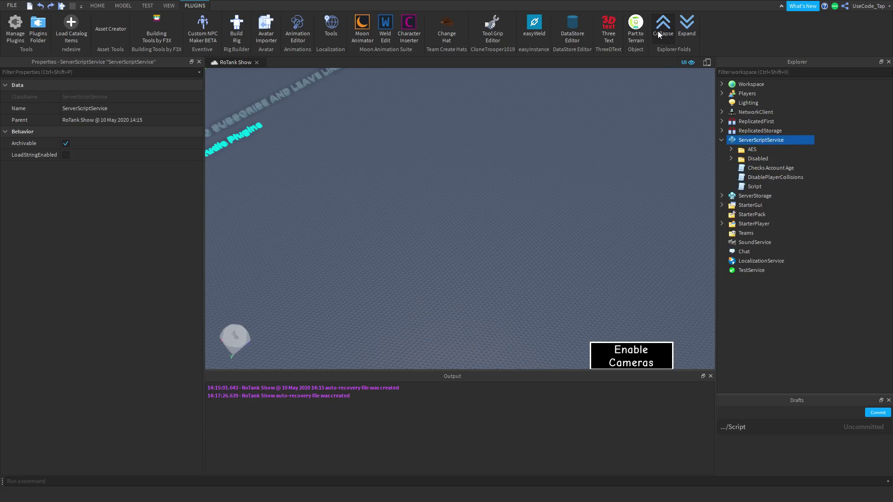
pyautogui.click(721, 139)
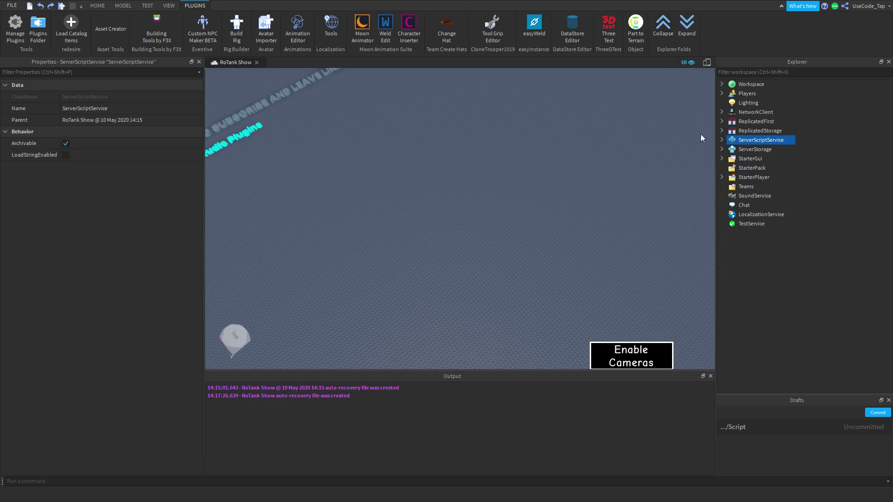
pyautogui.click(687, 26)
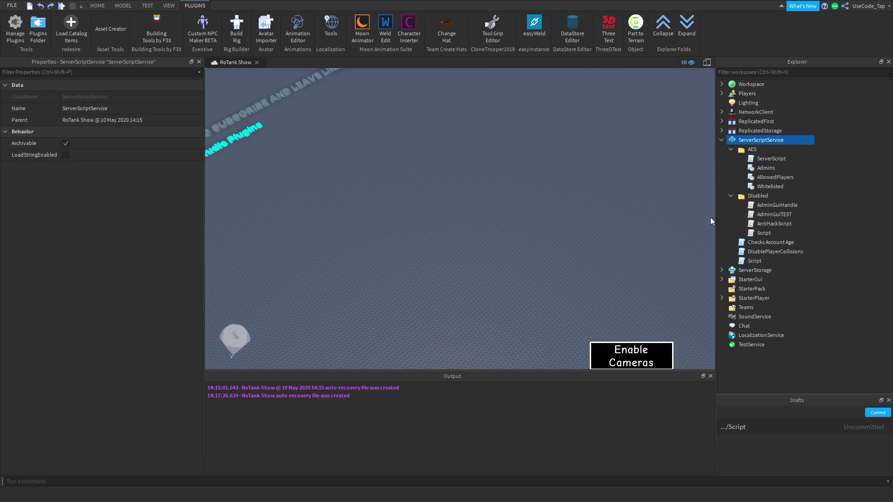
pyautogui.click(723, 141)
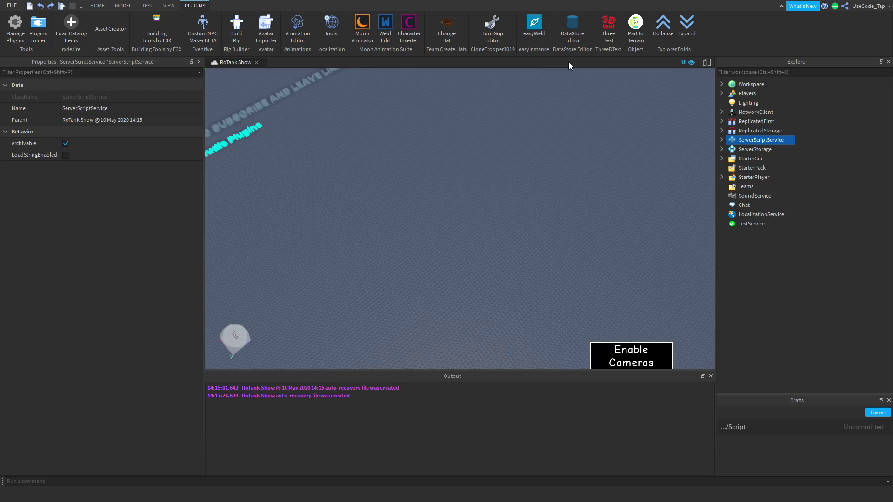
pyautogui.click(540, 130)
pyautogui.scroll(1, 511, 130)
pyautogui.press('w')
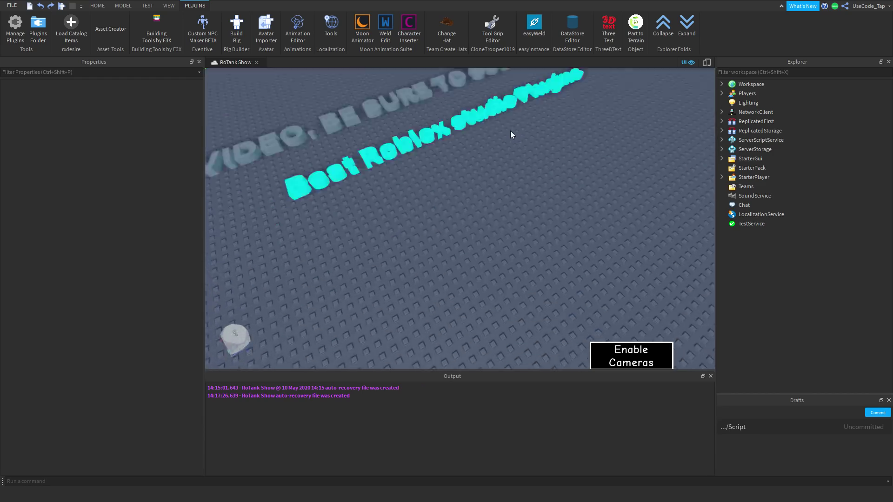
pyautogui.press('s')
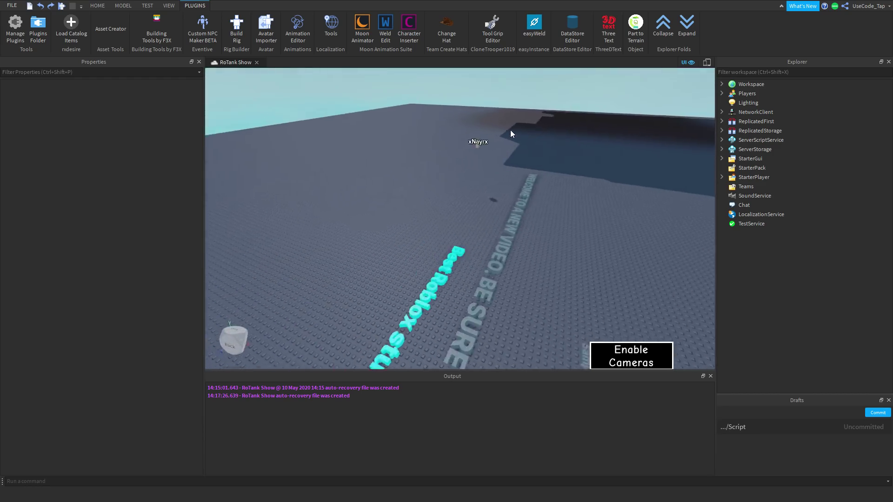